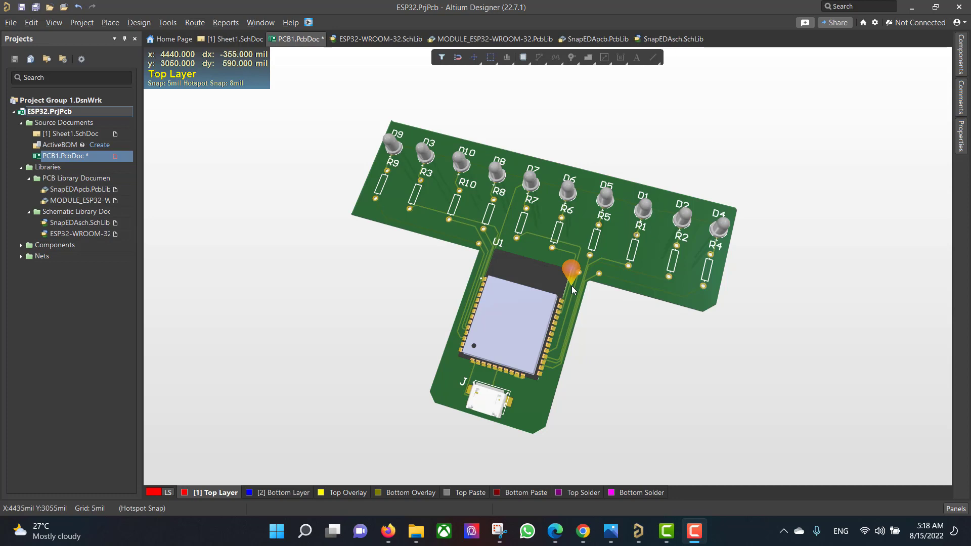
Step: Orbit the finished T-shaped ESP32 board in 3D to view it from another angle
shift+right_drag(527, 274, 431, 250)
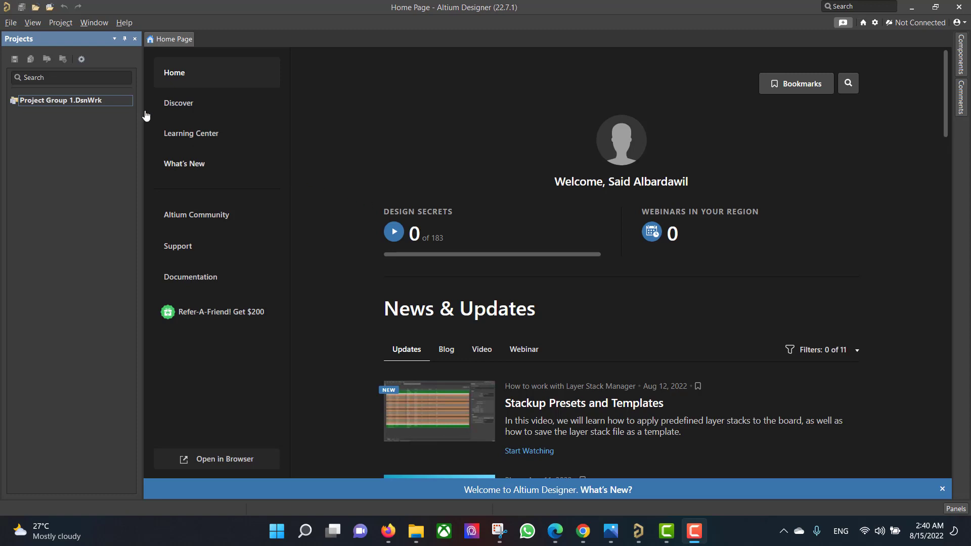
Step: Start a new empty PCB project named ESP32
click(11, 23)
mouse_move(20, 37)
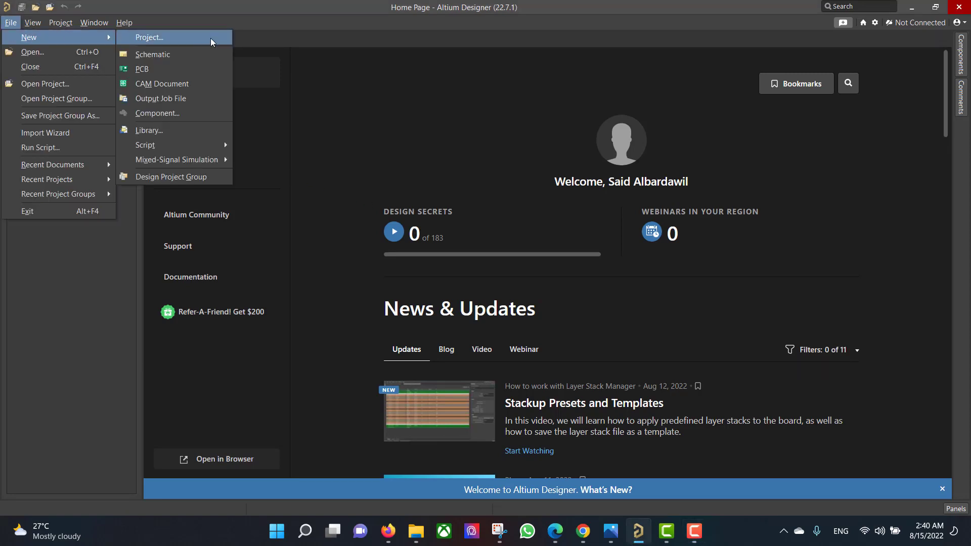
click(210, 38)
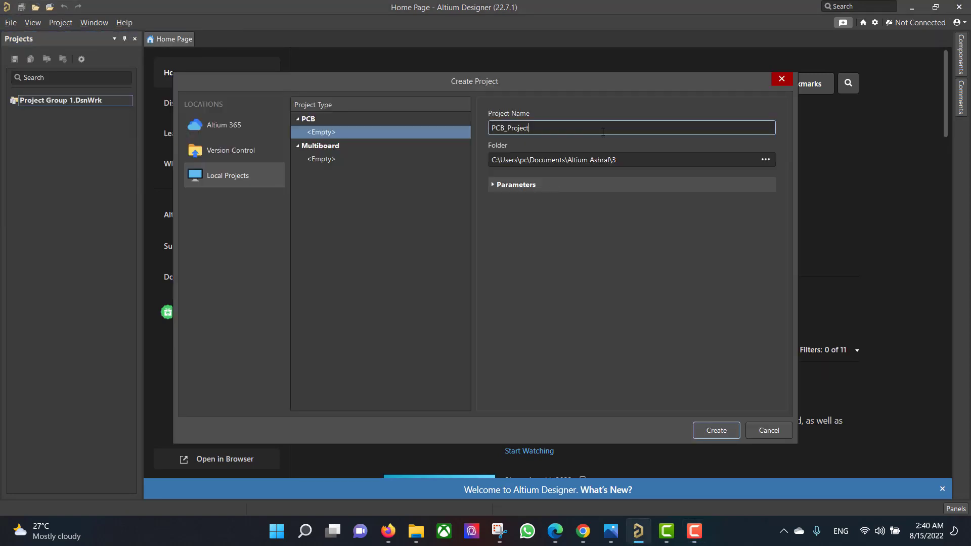
key(BackSpace)
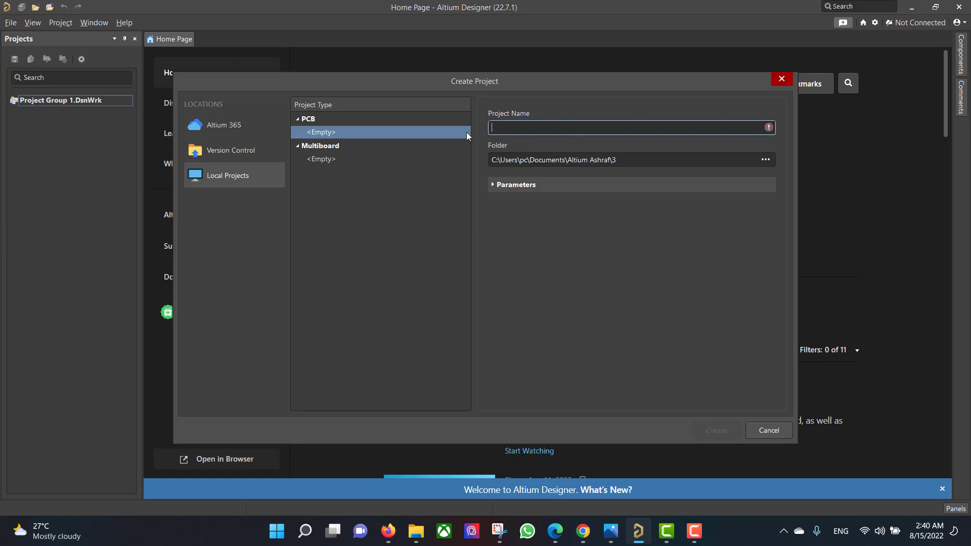
text(ESP32)
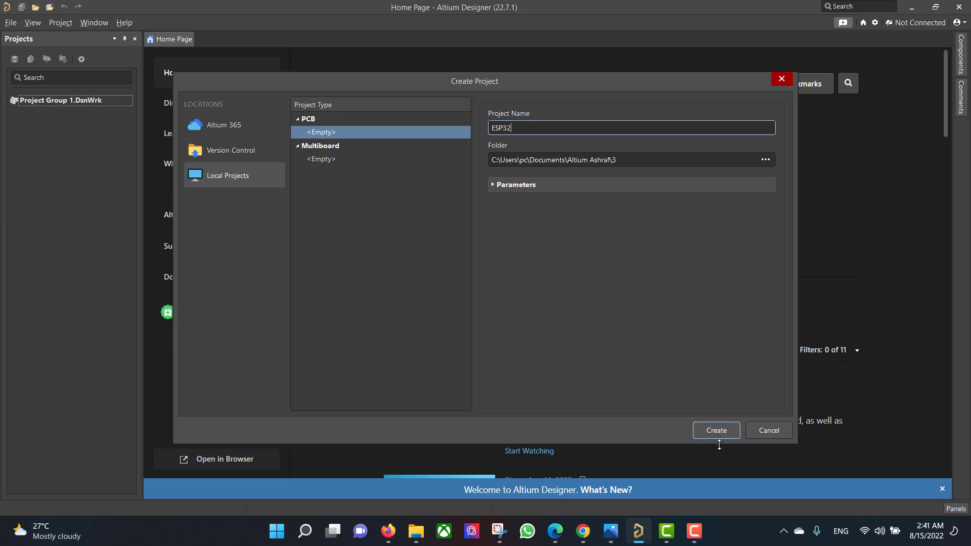
Step: Set the project location to folder 4 under Altium Ashraf and create the project
click(766, 160)
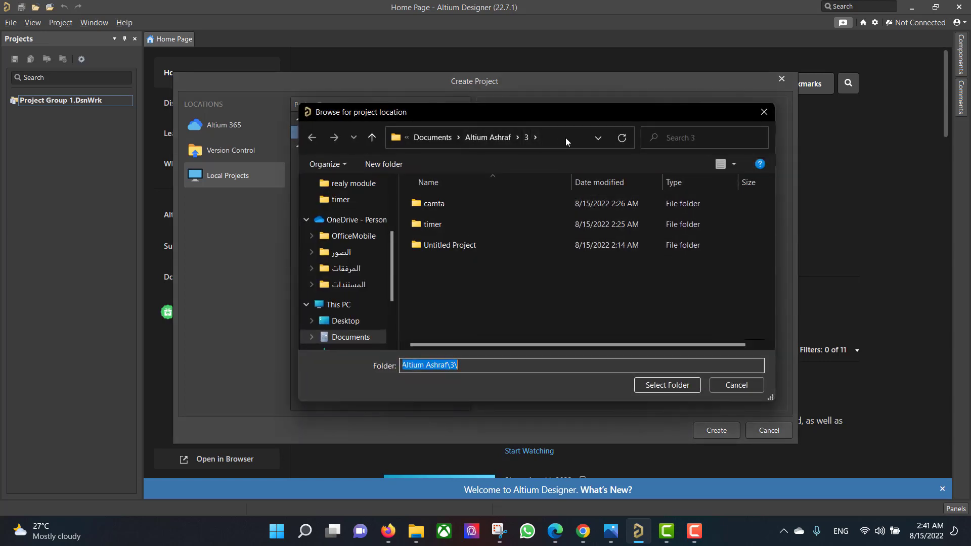
click(489, 138)
double_click(464, 263)
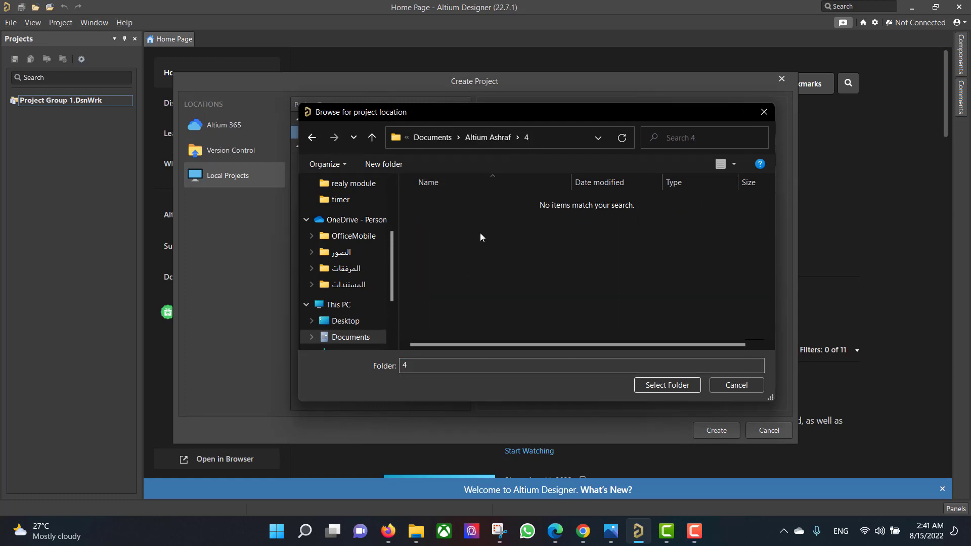
click(667, 385)
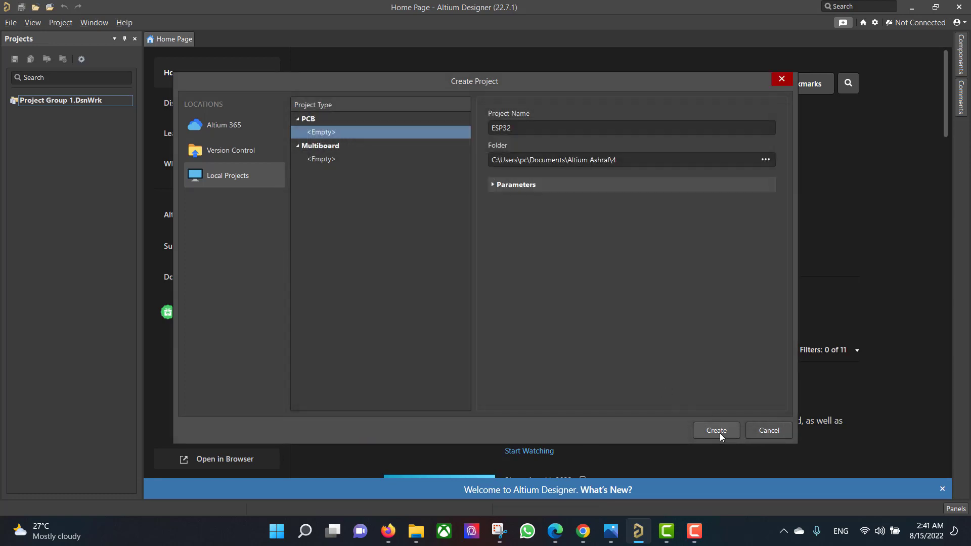
click(719, 431)
Step: Add a new schematic sheet and a new PCB document to the ESP32 project
right_click(45, 111)
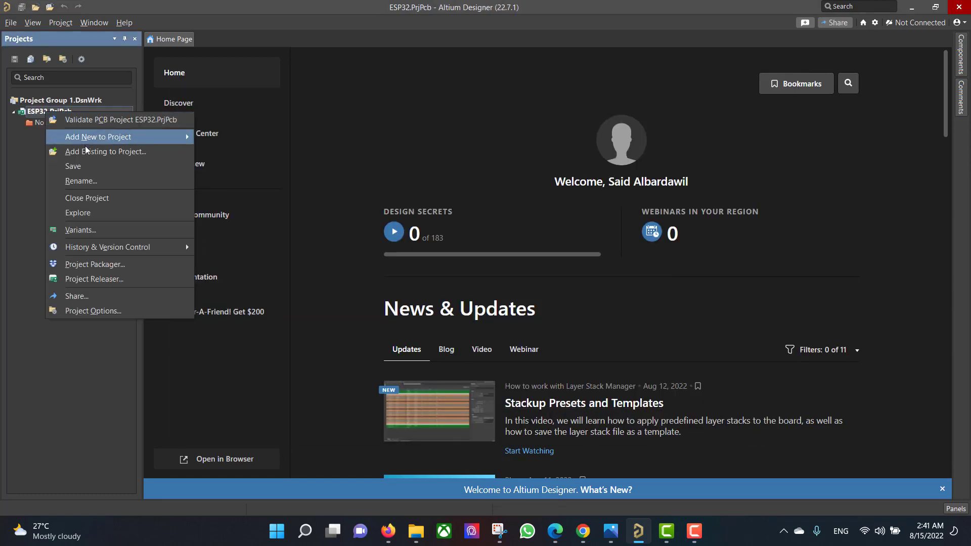
mouse_move(91, 143)
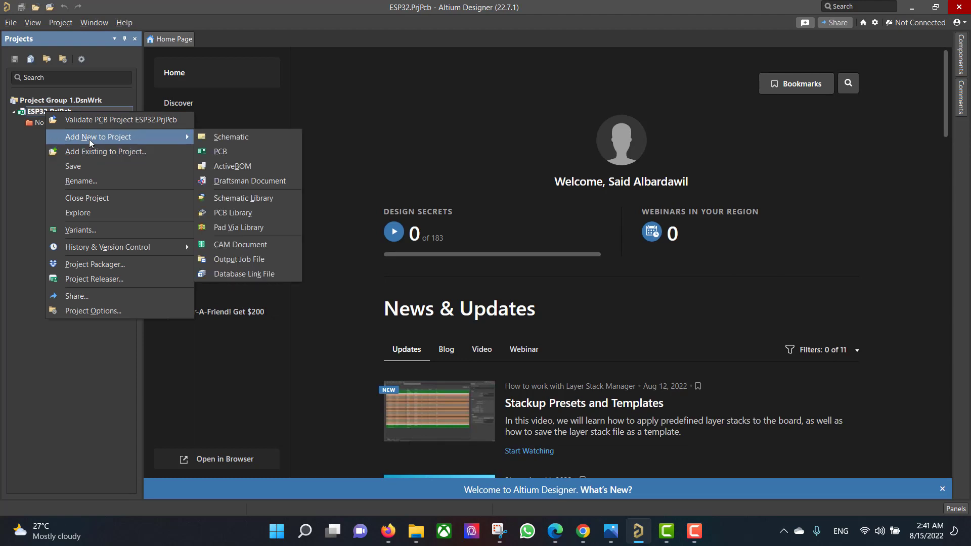
click(226, 136)
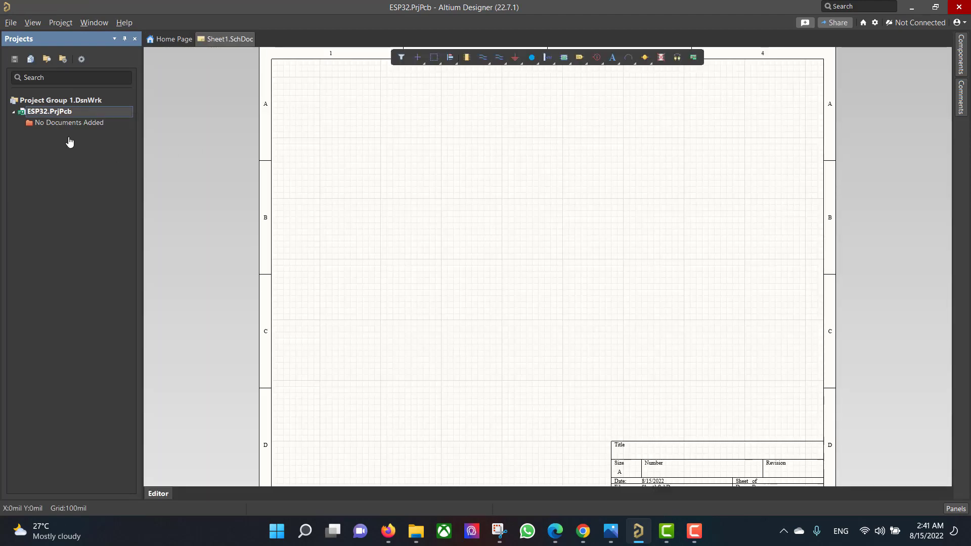
right_click(57, 112)
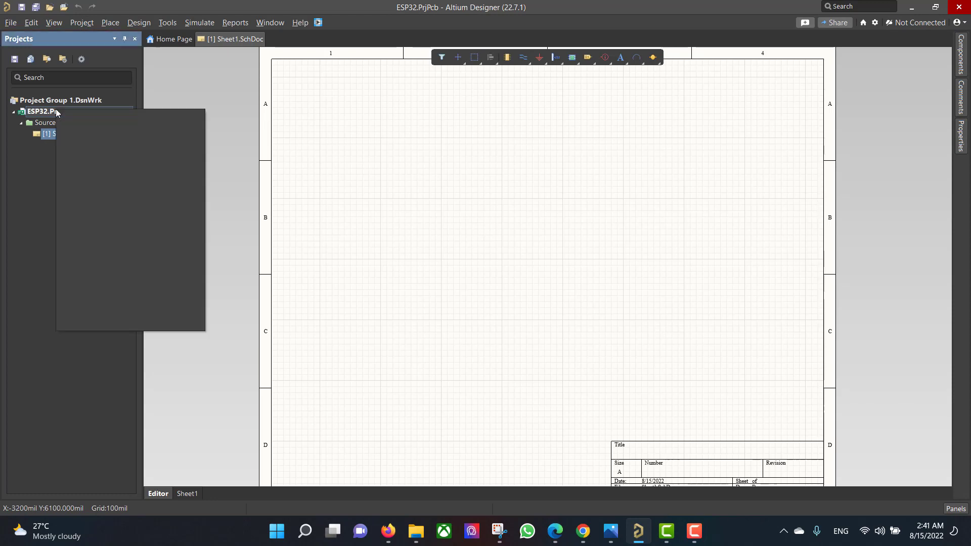
mouse_move(194, 134)
click(245, 148)
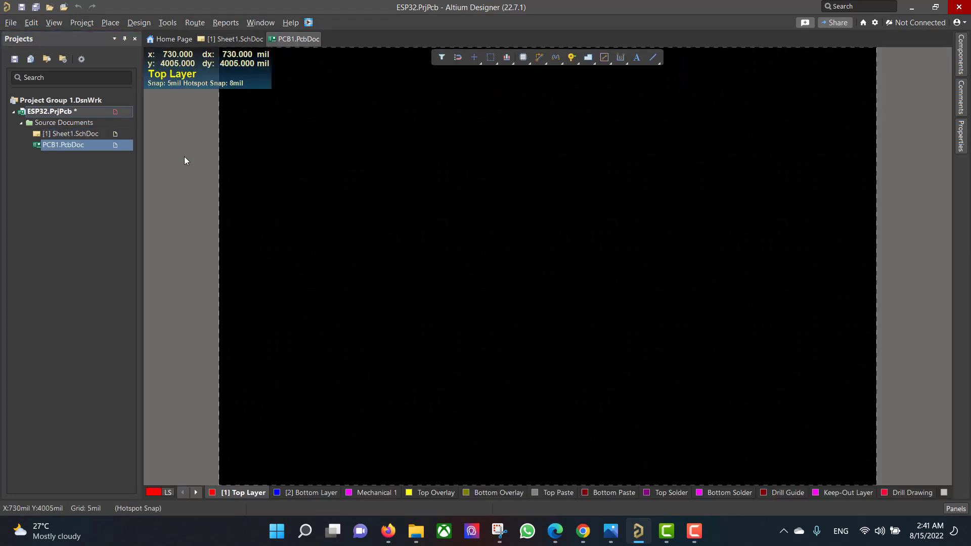
Step: Save Sheet1.SchDoc and PCB1.PcbDoc in the ESP32 project folder
right_click(69, 134)
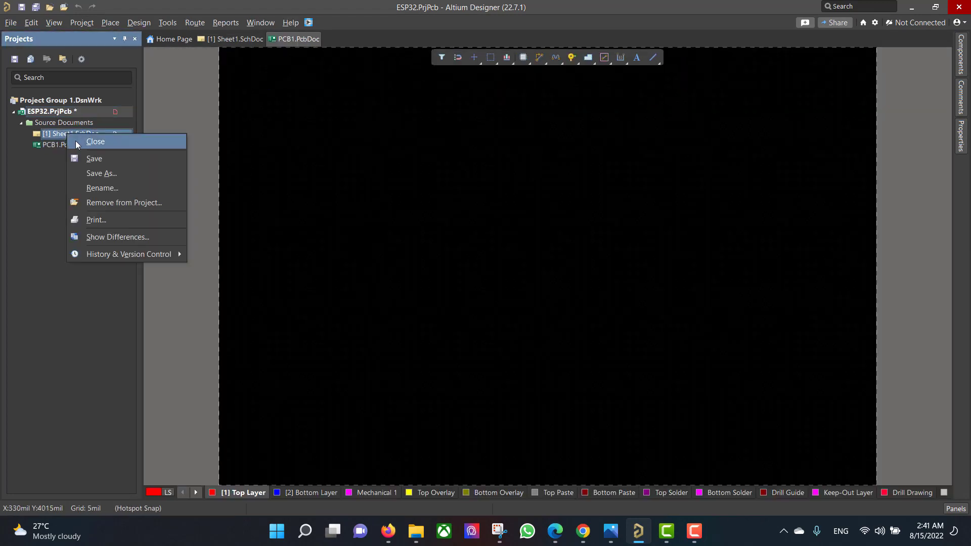
click(116, 159)
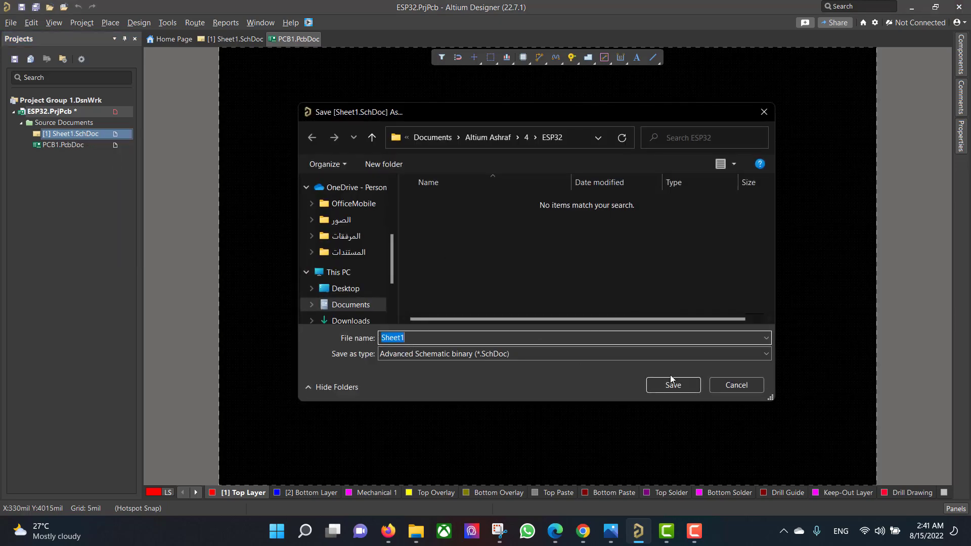
click(673, 383)
right_click(46, 144)
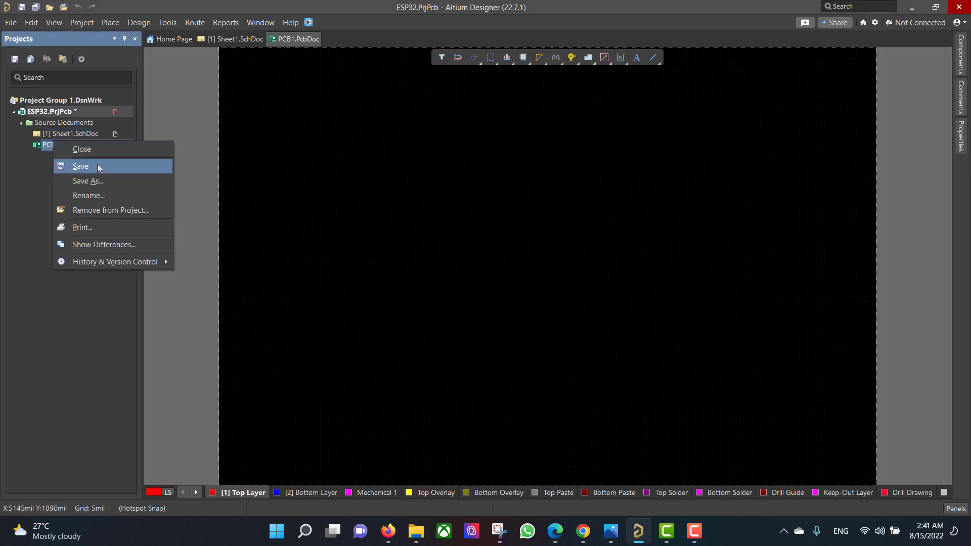
click(97, 164)
click(667, 385)
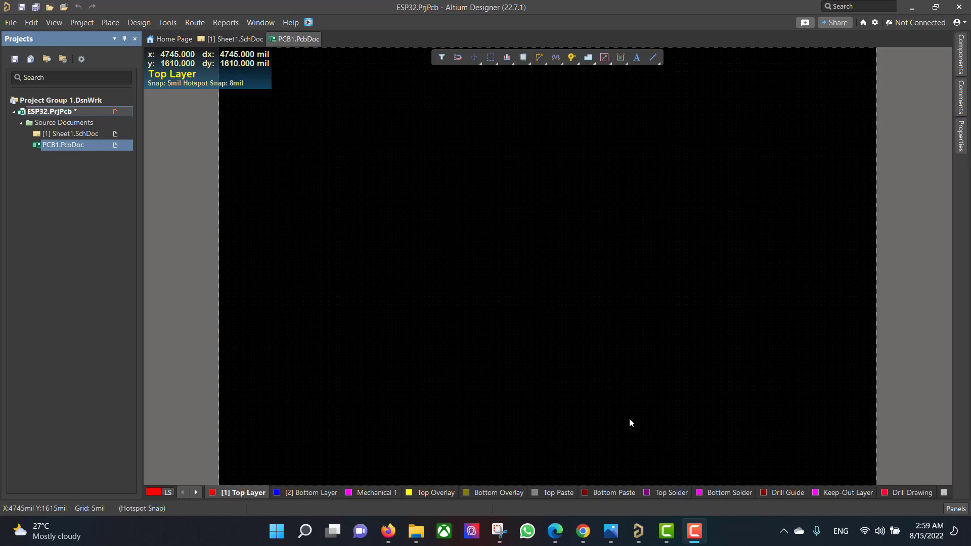
click(583, 531)
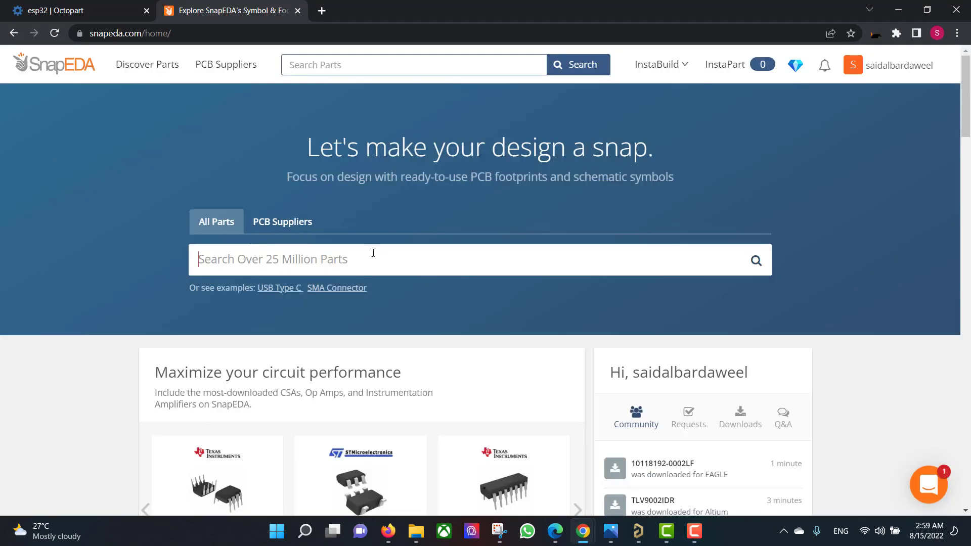
text(micro)
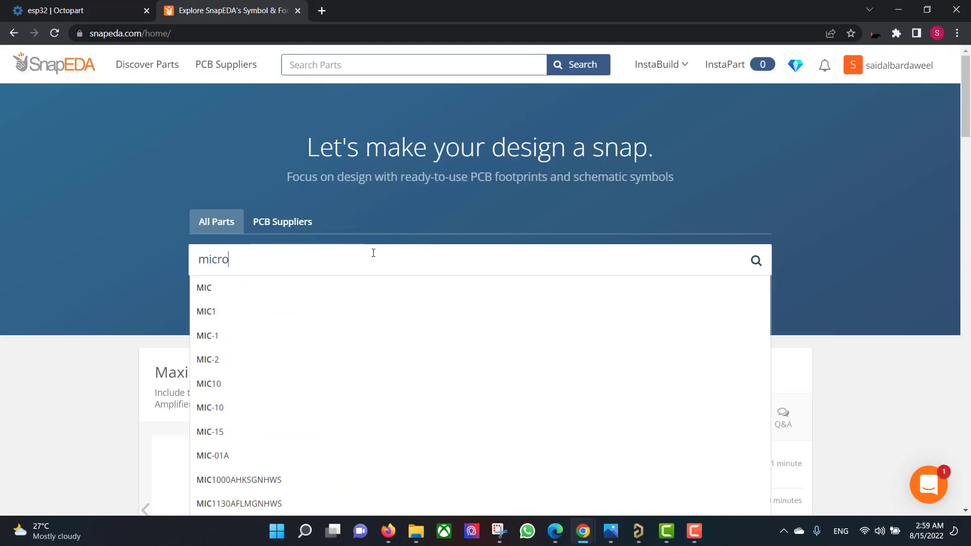
text( usb)
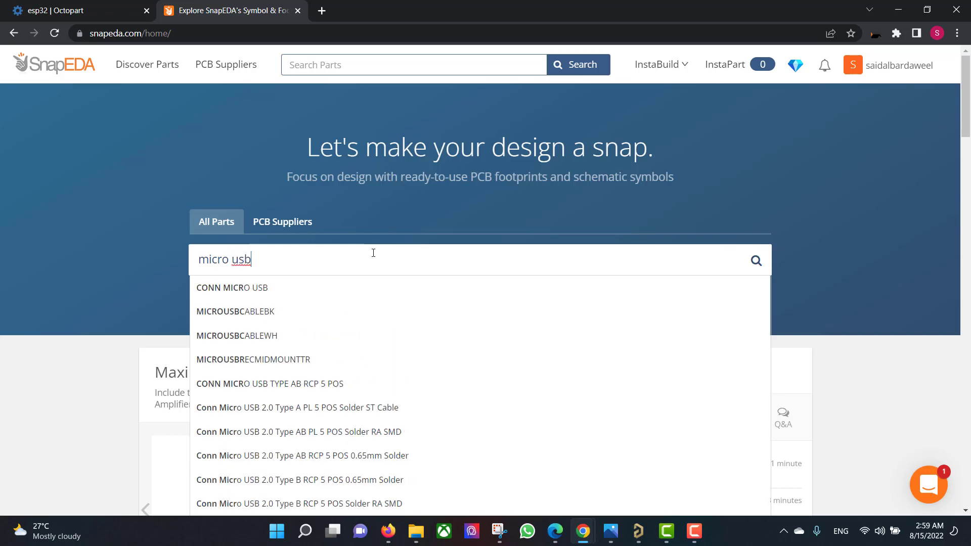
key(Return)
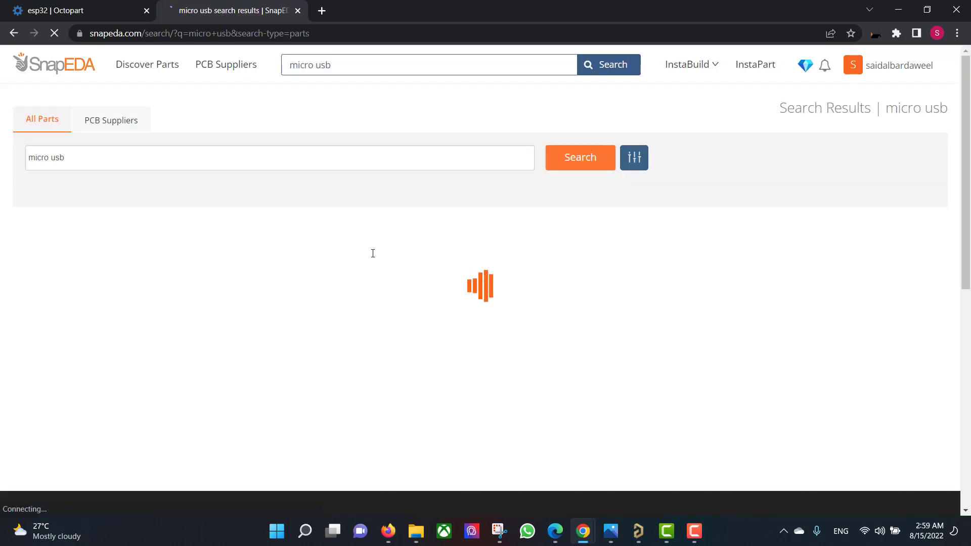
scroll(248, 248, down, 4)
scroll(248, 248, up, 3)
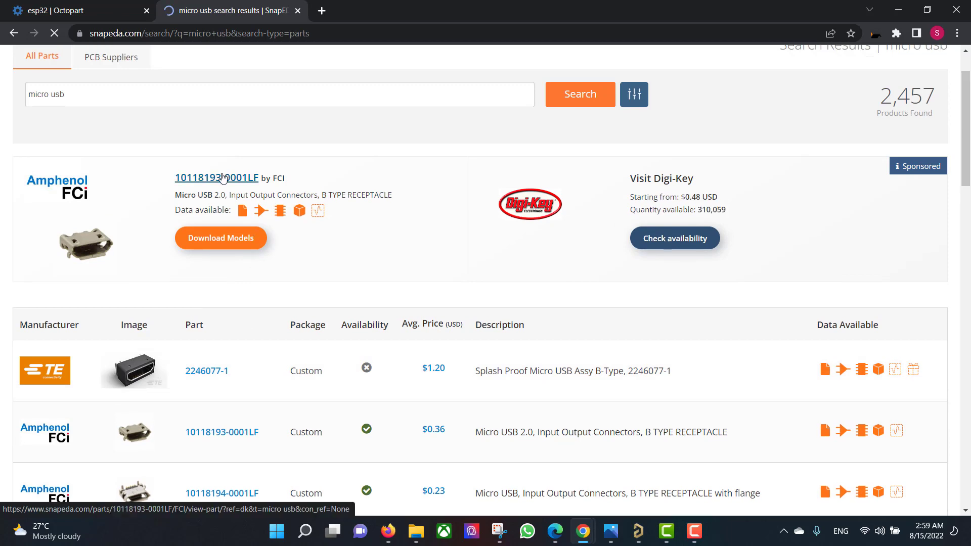
click(223, 179)
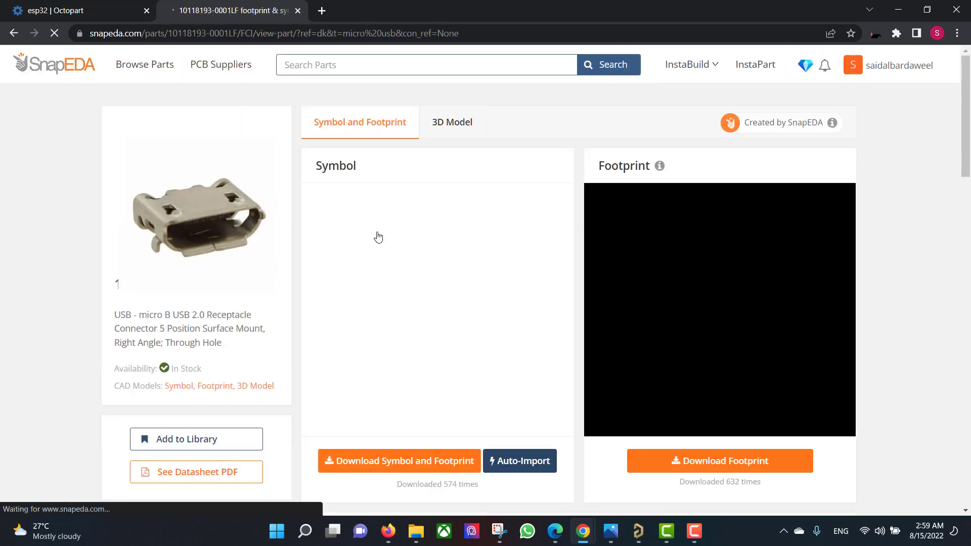
click(451, 123)
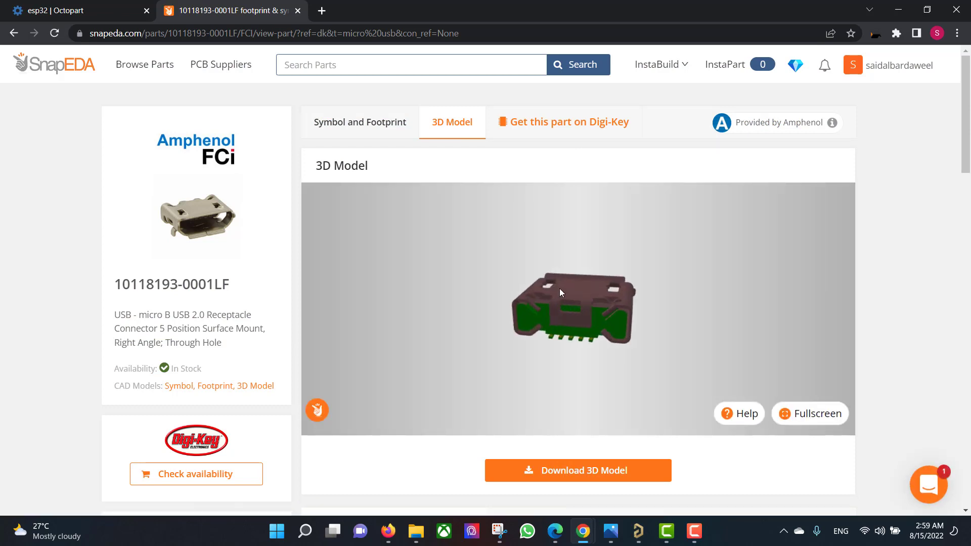
click(575, 473)
Step: Download the connector's symbol and footprint in Altium format, then return to SnapEDA's home page
click(396, 130)
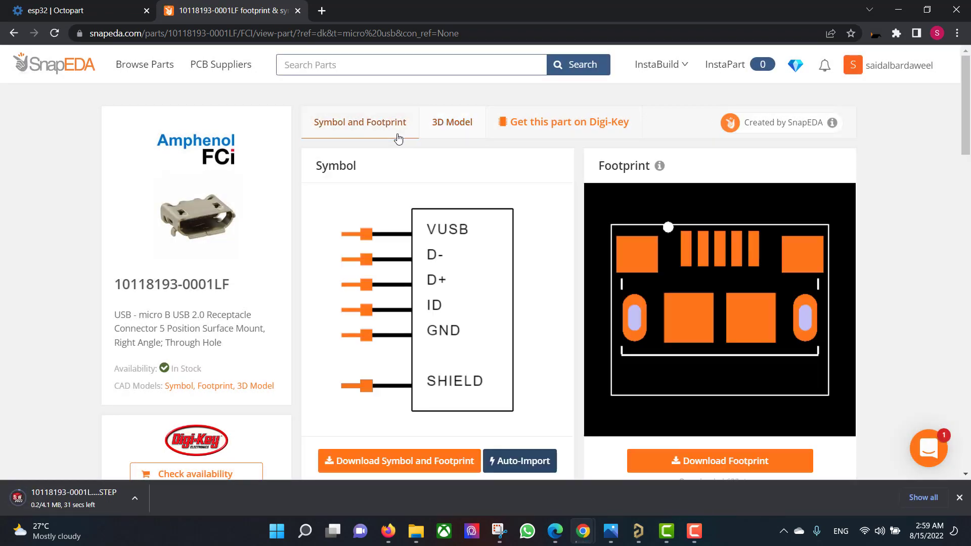
click(411, 470)
click(489, 156)
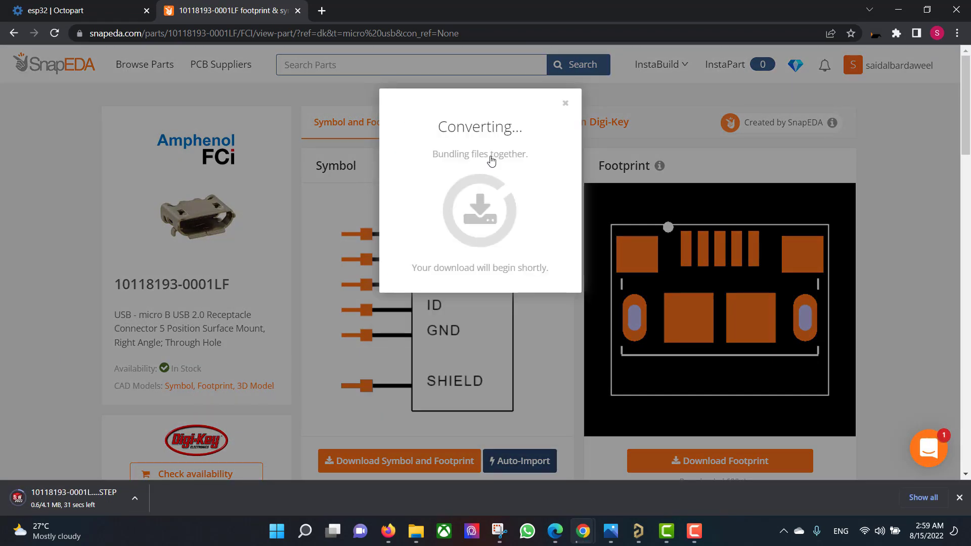
click(566, 103)
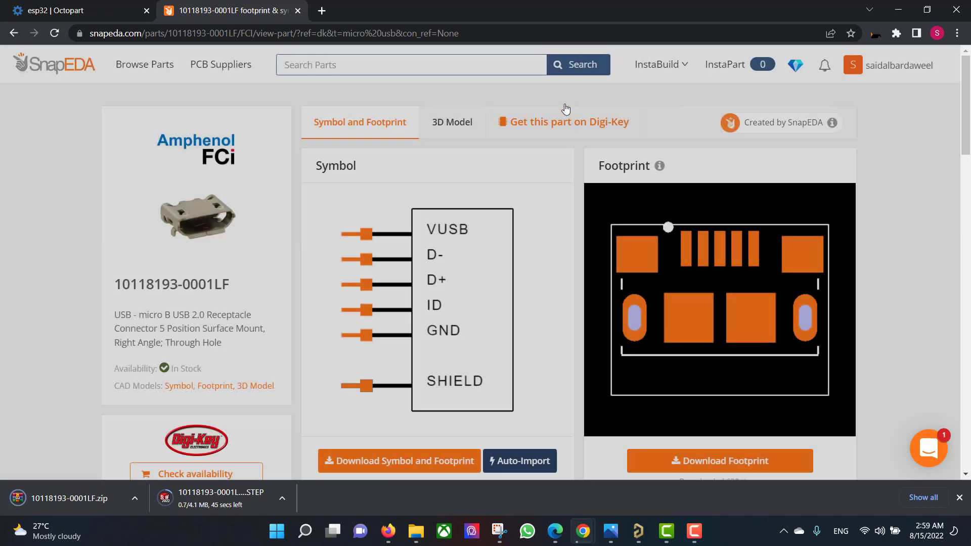
click(959, 497)
click(50, 60)
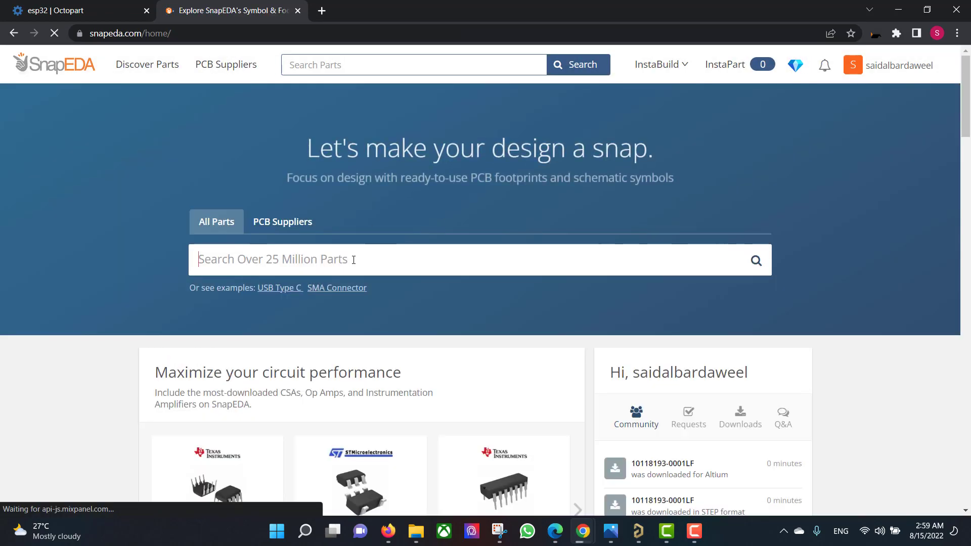
Step: Search SnapEDA for esp32 and download the ESP32-WROOM-32 symbol and footprint in Altium format
click(353, 260)
text(esp32)
key(Return)
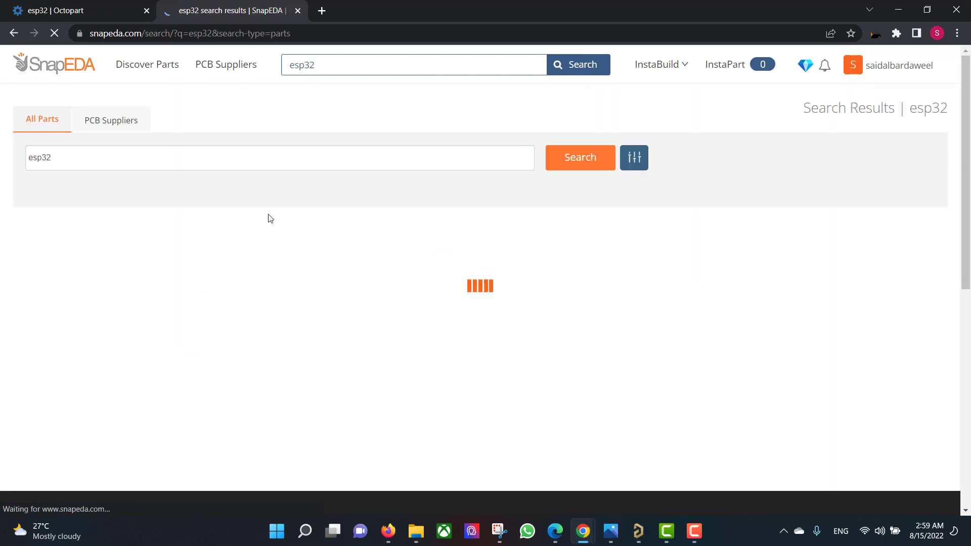
scroll(270, 218, down, 10)
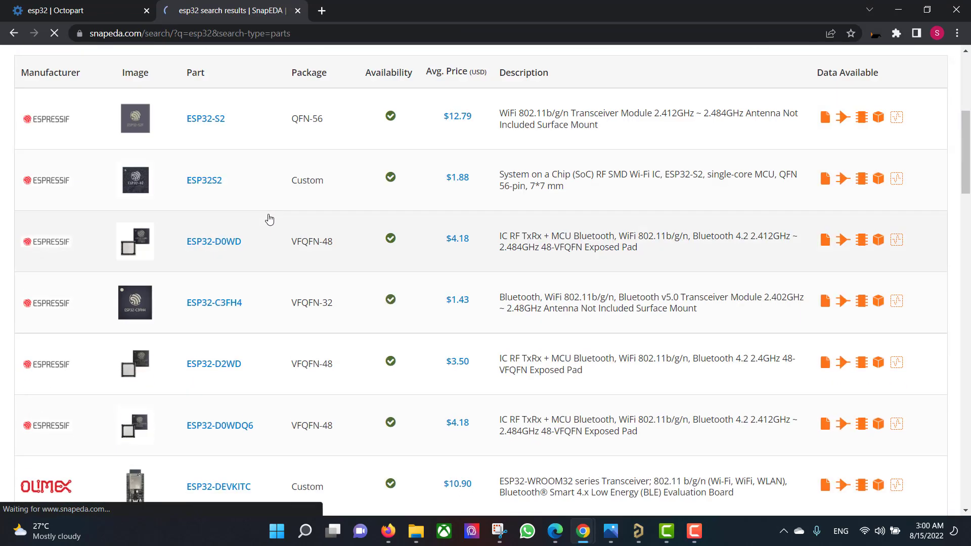
click(234, 296)
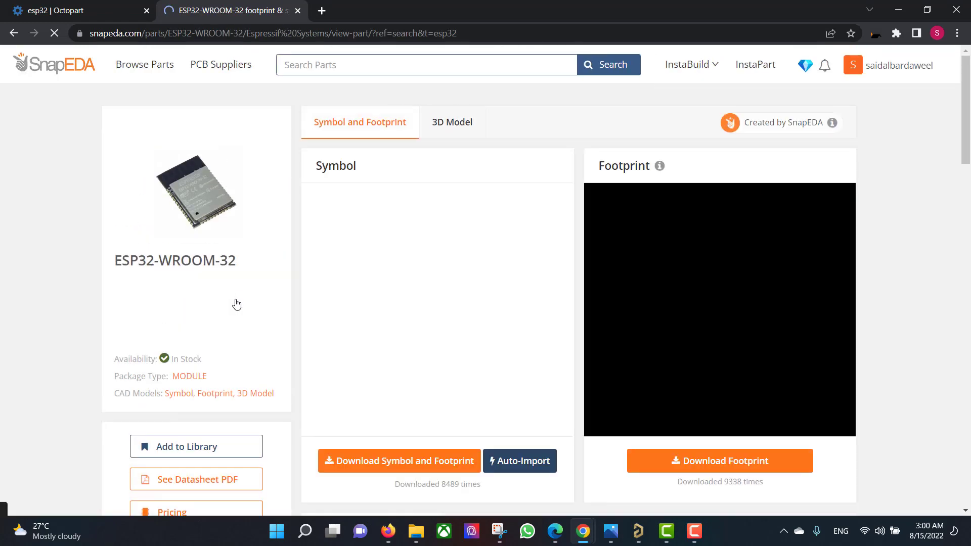
click(433, 460)
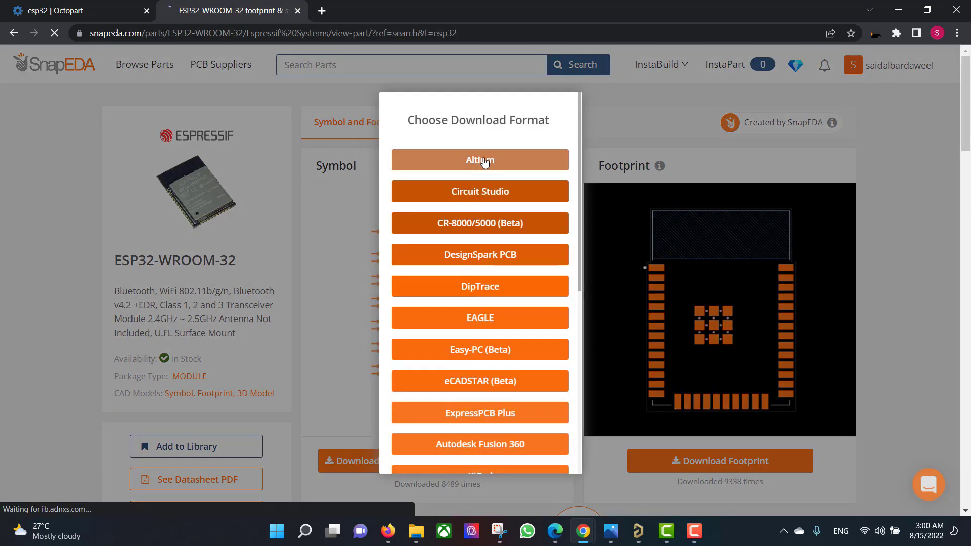
click(485, 163)
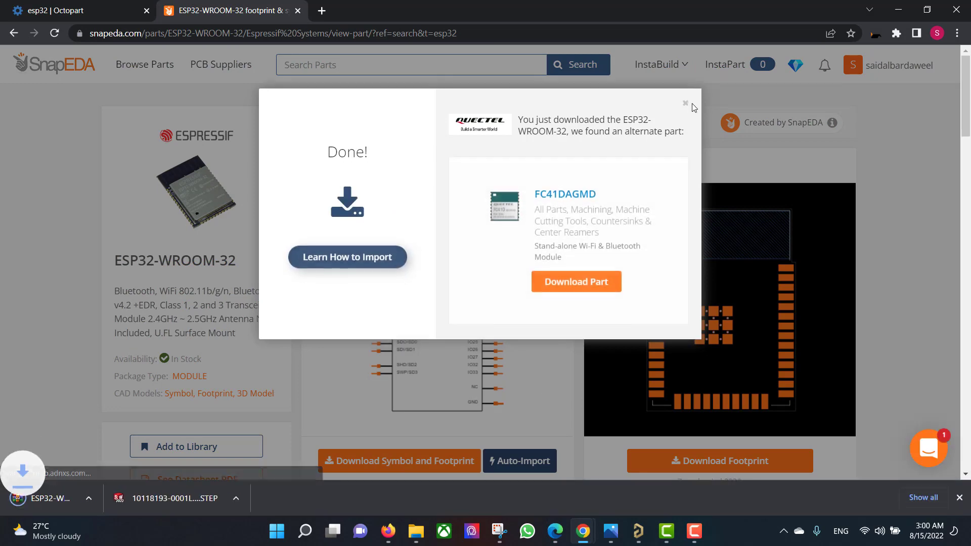
click(689, 106)
Step: Download the ESP32-WROOM-32 module's 3D model file
click(460, 125)
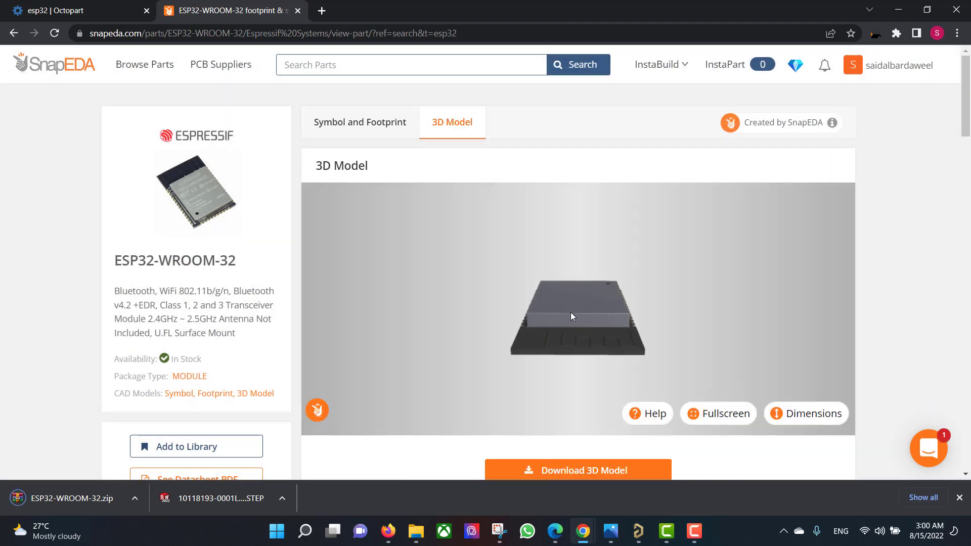
drag(651, 359, 637, 420)
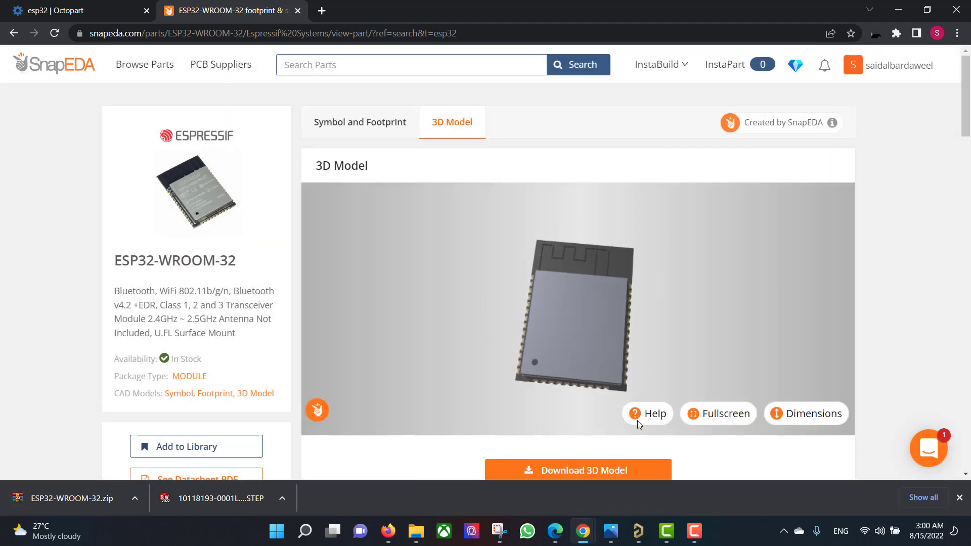
click(620, 469)
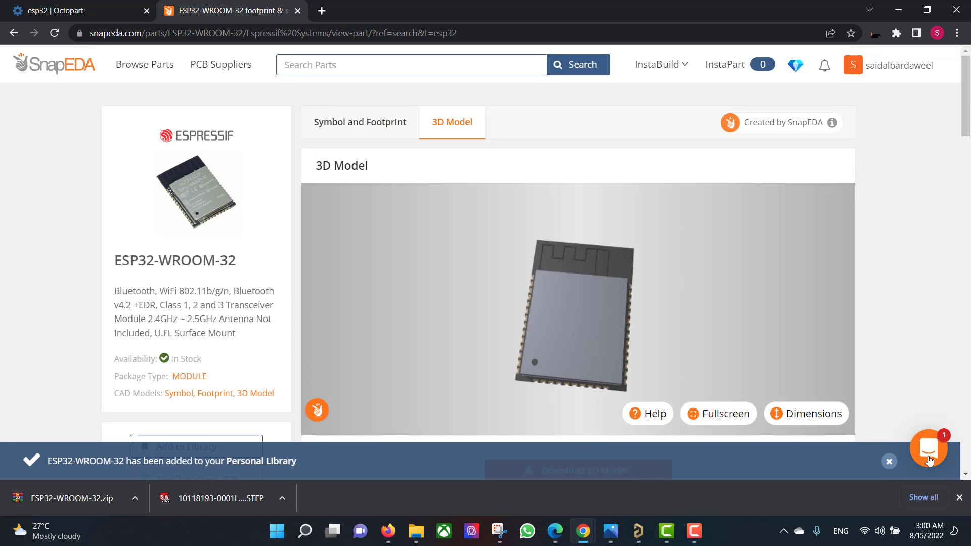
click(889, 462)
click(598, 465)
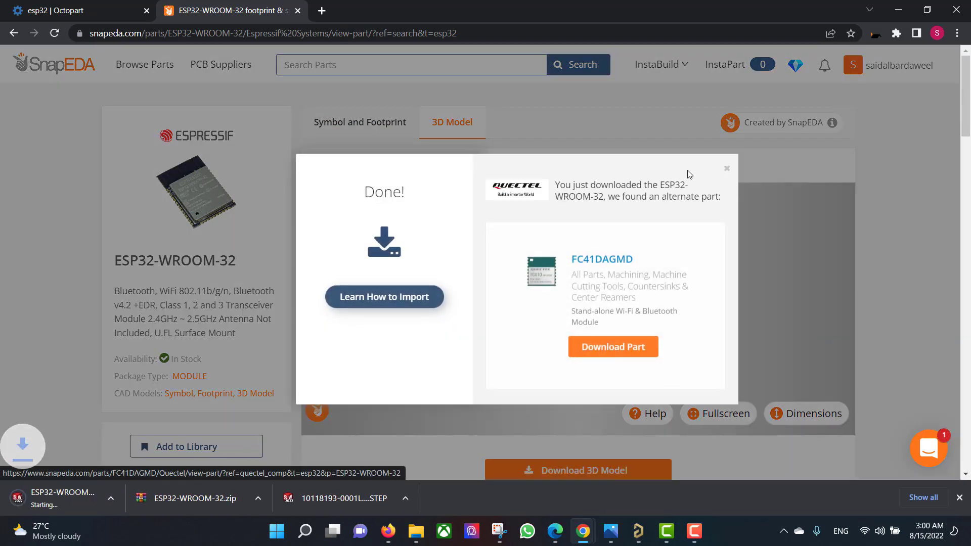
click(727, 169)
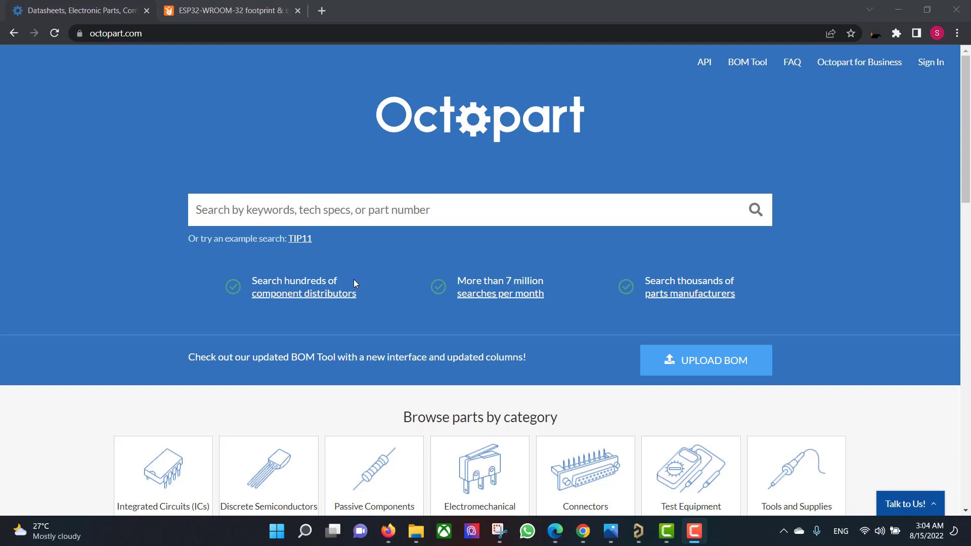
Step: Search Octopart for esp32 and review the Adafruit 3591 listing's inventory history
click(234, 210)
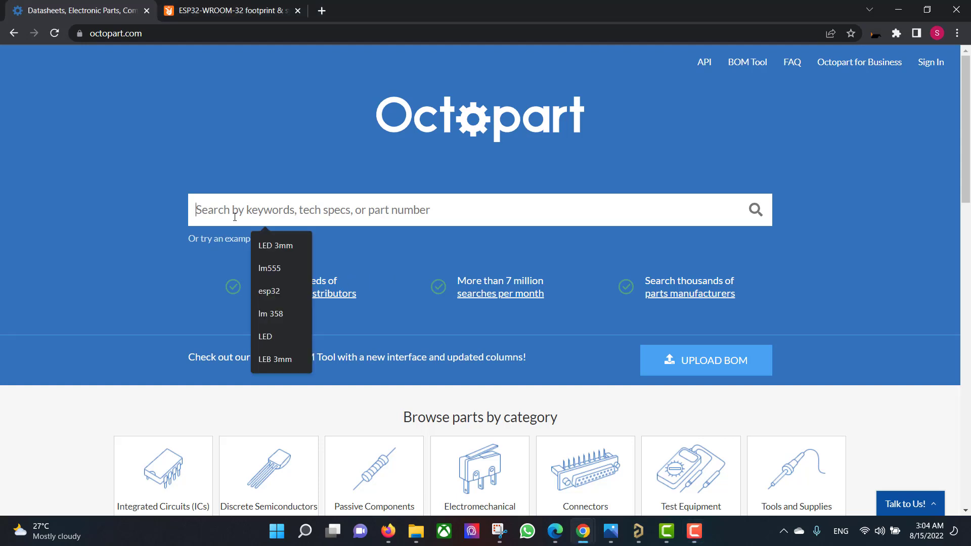
text(esp32)
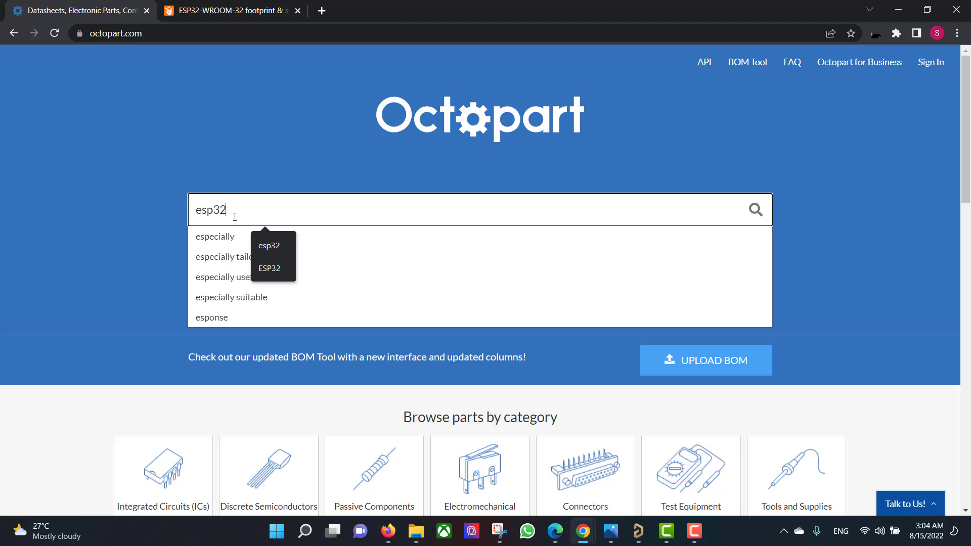
key(Return)
scroll(234, 214, down, 3)
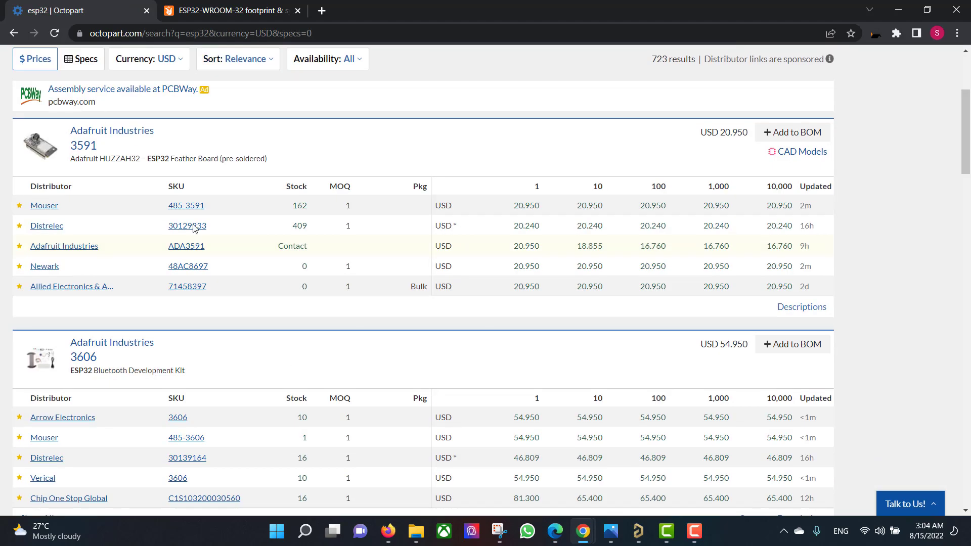
click(91, 149)
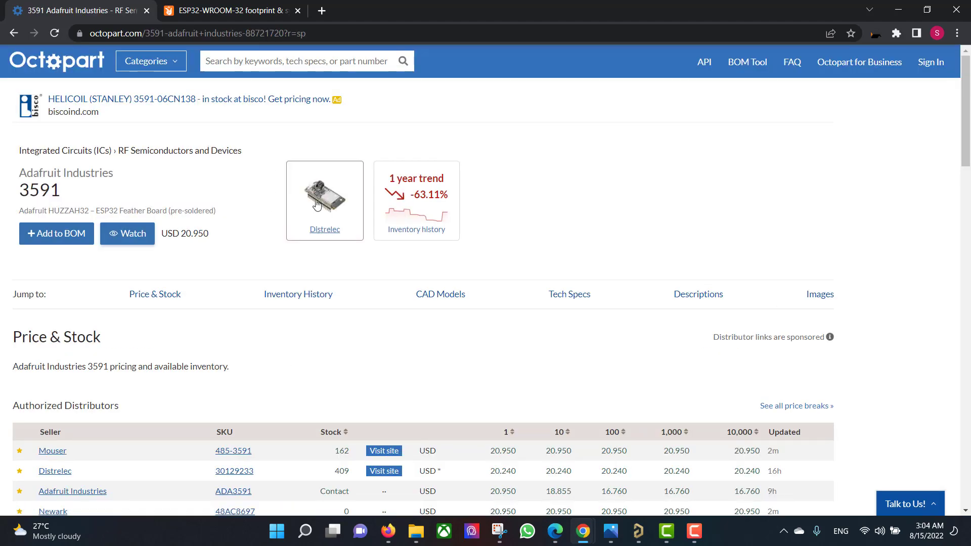
click(296, 296)
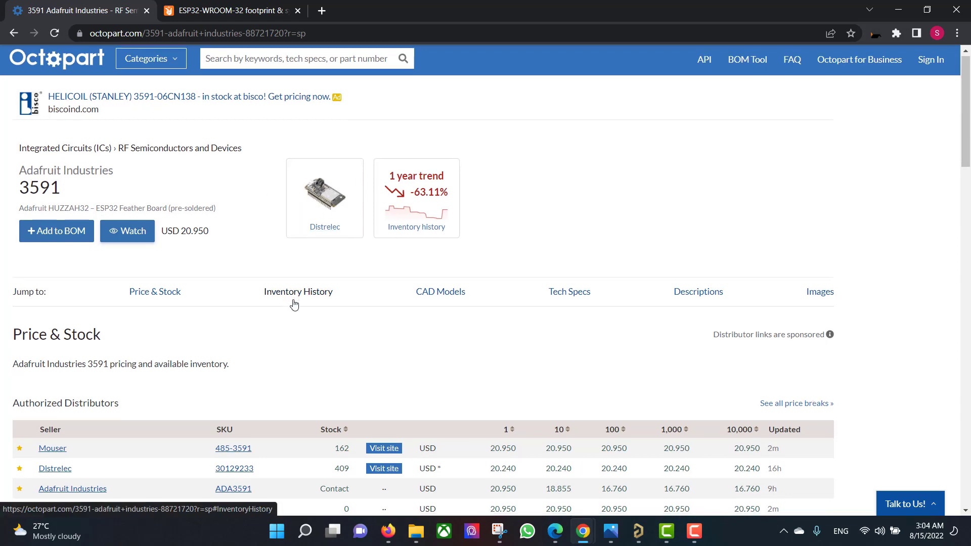
scroll(295, 303, down, 10)
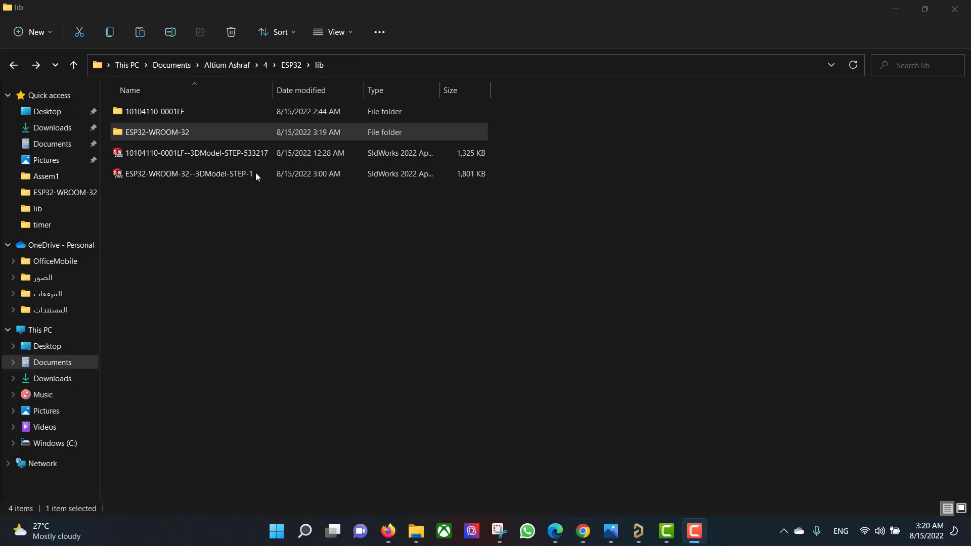
Step: Extract the downloaded ESP32-WROOM-32 integrated library into Altium source libraries
double_click(229, 133)
double_click(242, 115)
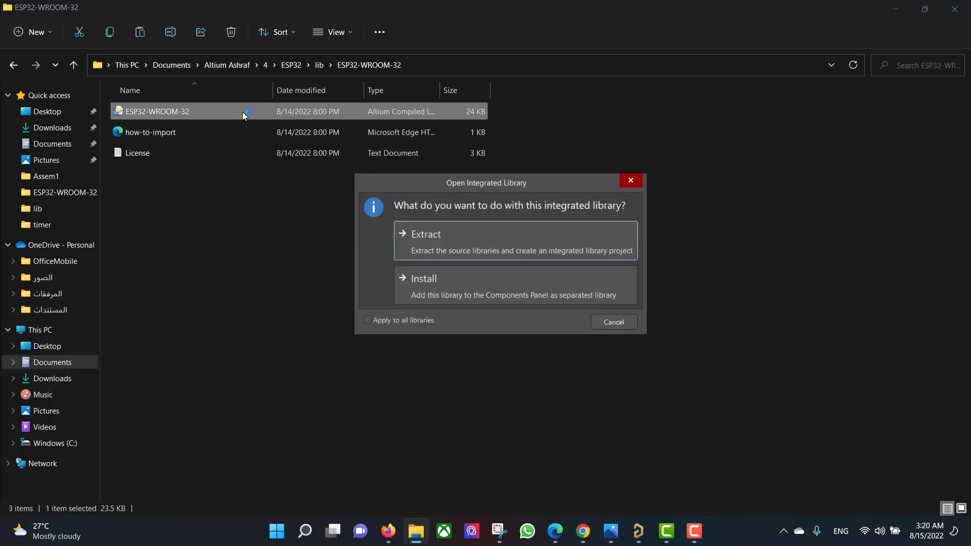
click(507, 243)
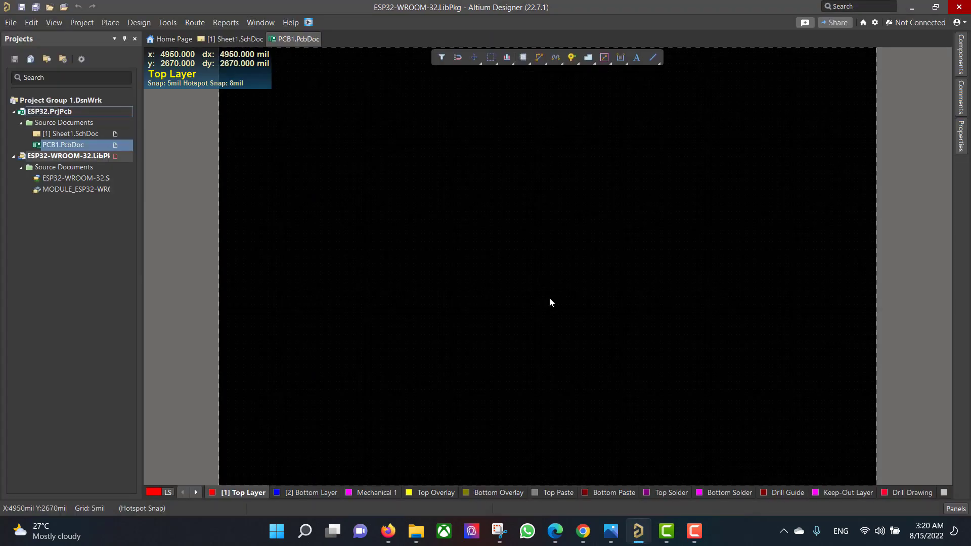
Step: Attach the MODULE_ESP32-WROOM-32 footprint to the ESP32-WROOM-32 schematic symbol
double_click(54, 177)
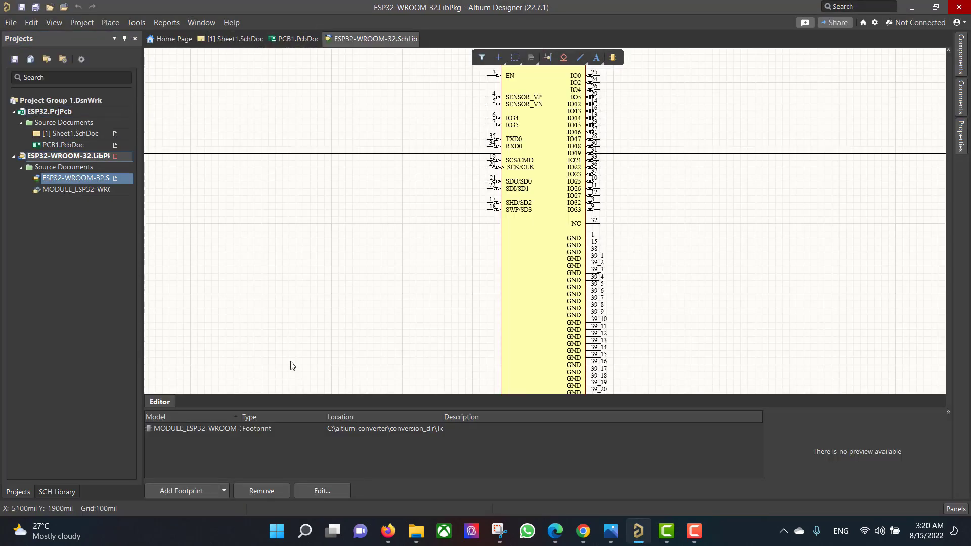
click(178, 490)
click(552, 118)
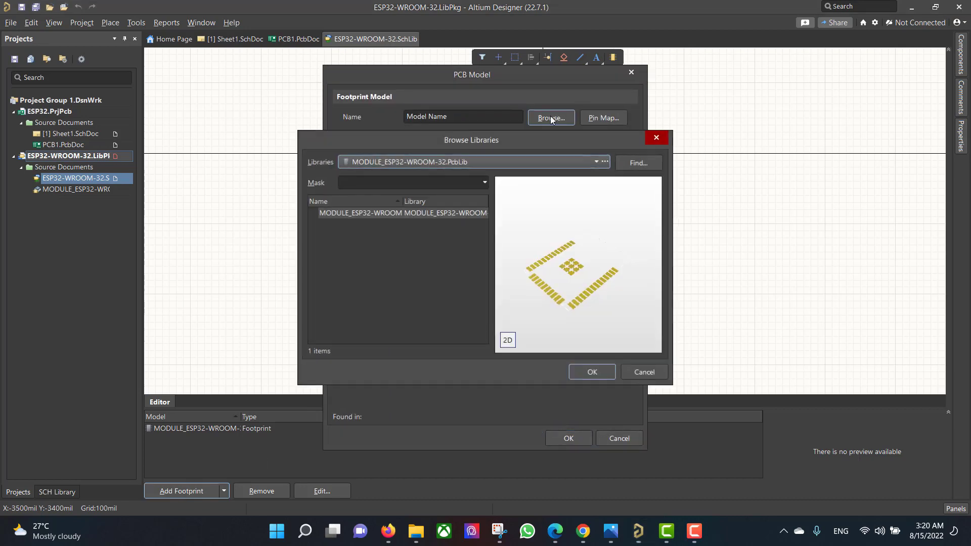
click(592, 371)
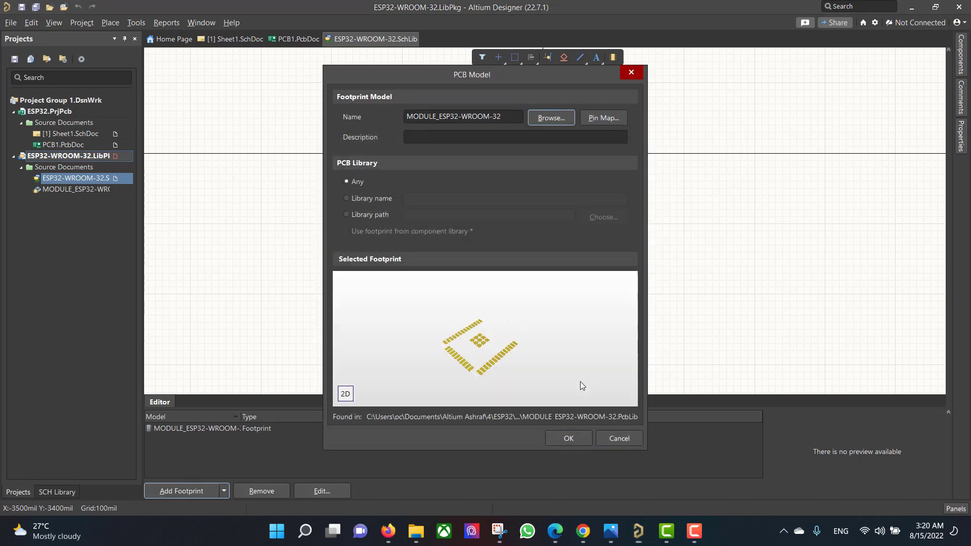
click(569, 439)
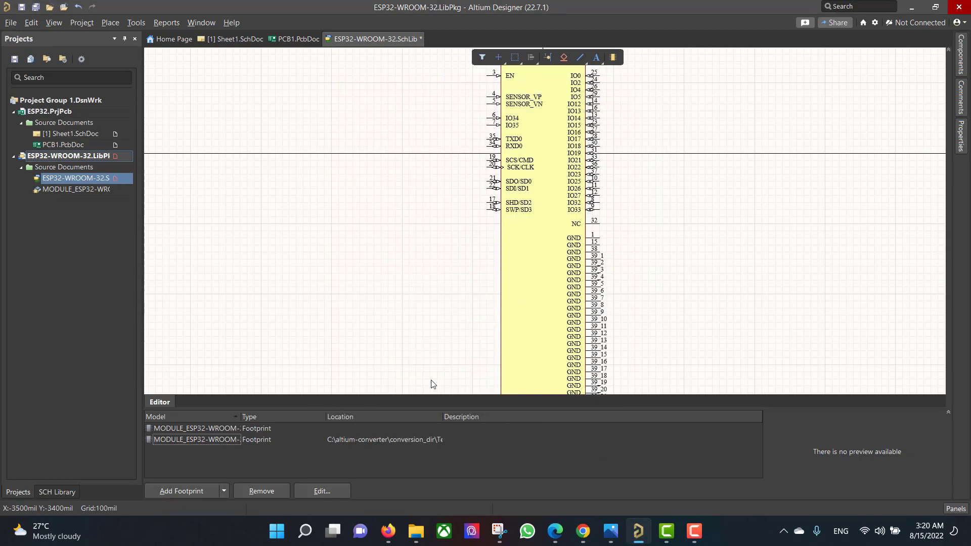
Step: Remove the duplicate converter-path footprint entry and open the footprint library
click(216, 440)
right_click(214, 439)
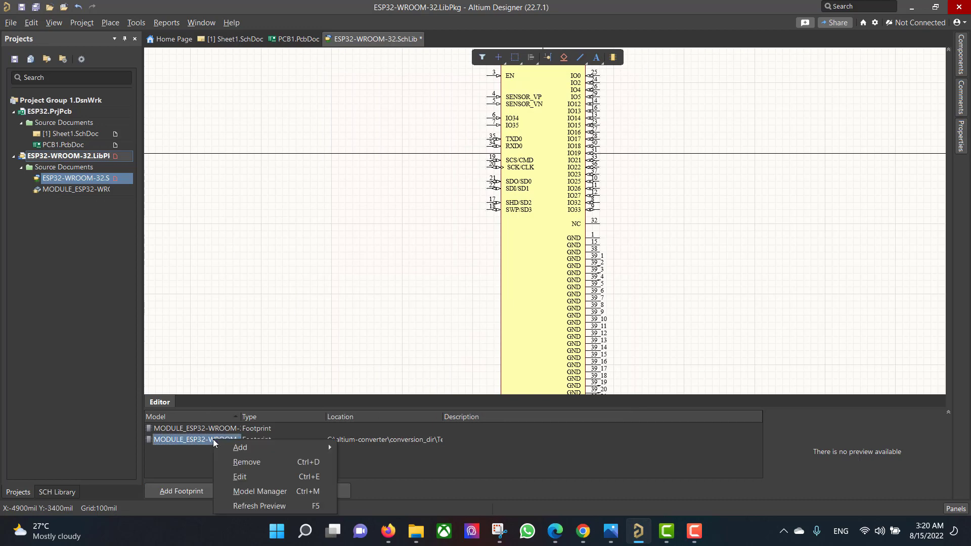
click(250, 462)
click(488, 287)
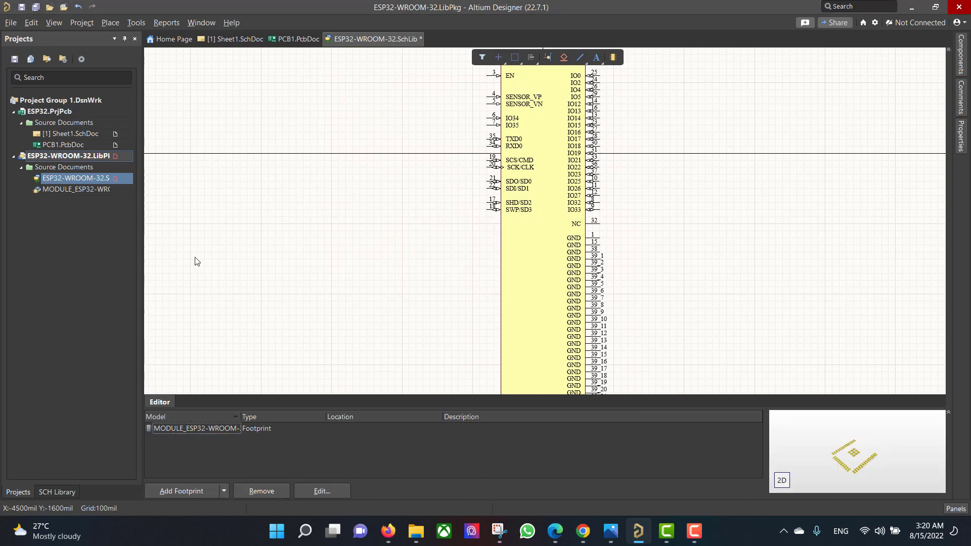
double_click(70, 188)
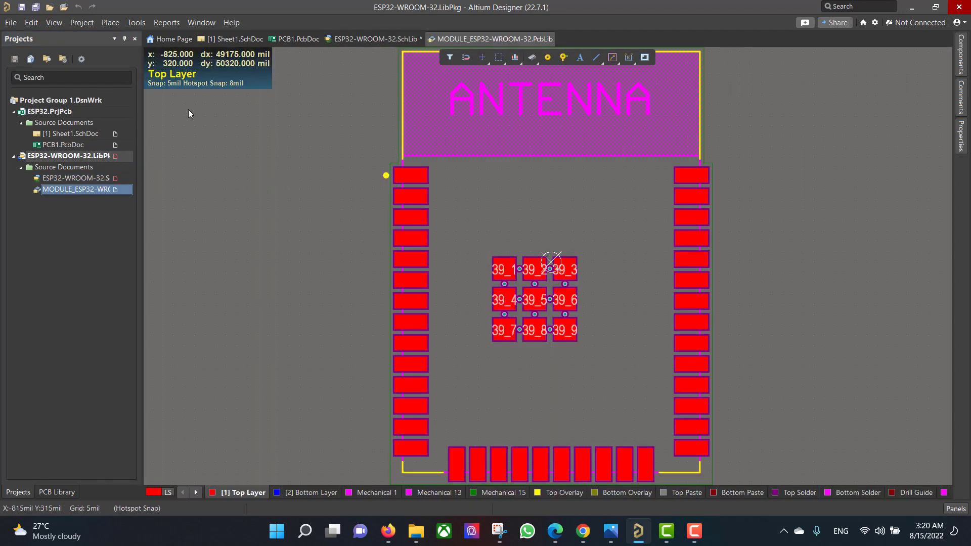
Step: Load ESP32-WROOM-32--3DModel-STEP-1 from the ESP32 lib folder as a 3D body
click(110, 23)
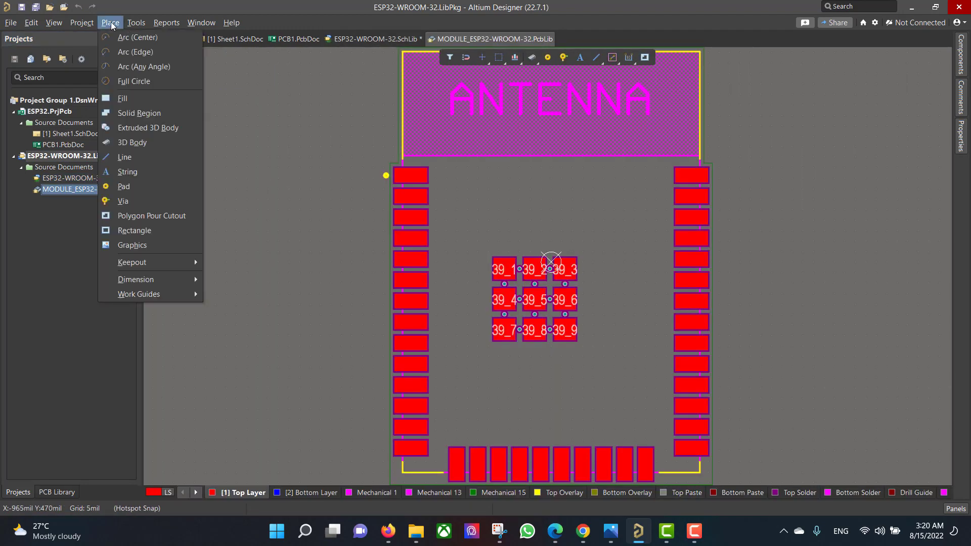
click(161, 147)
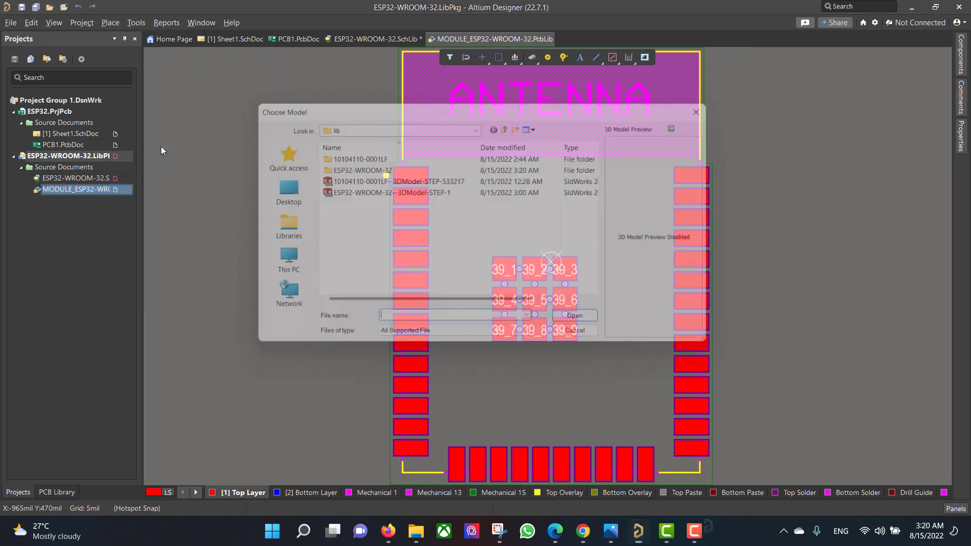
click(454, 127)
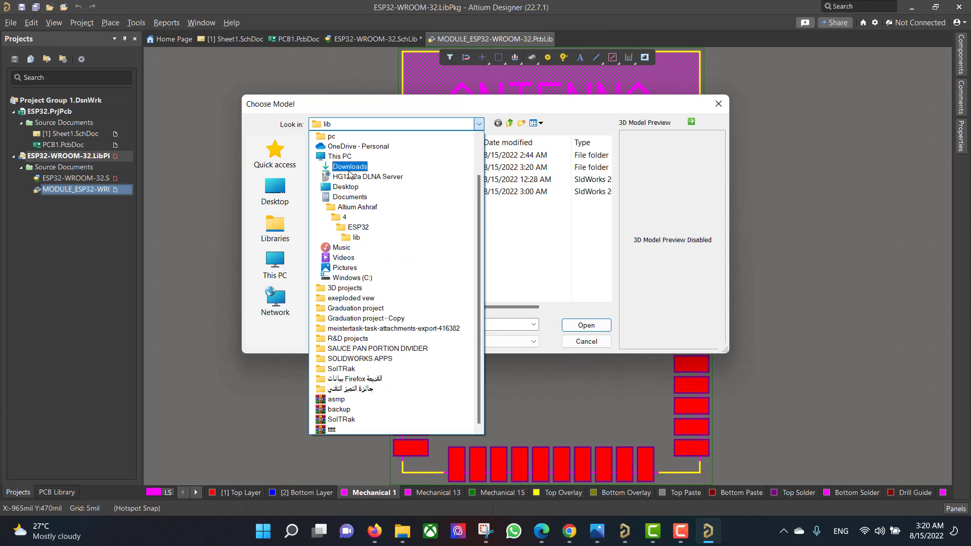
click(349, 196)
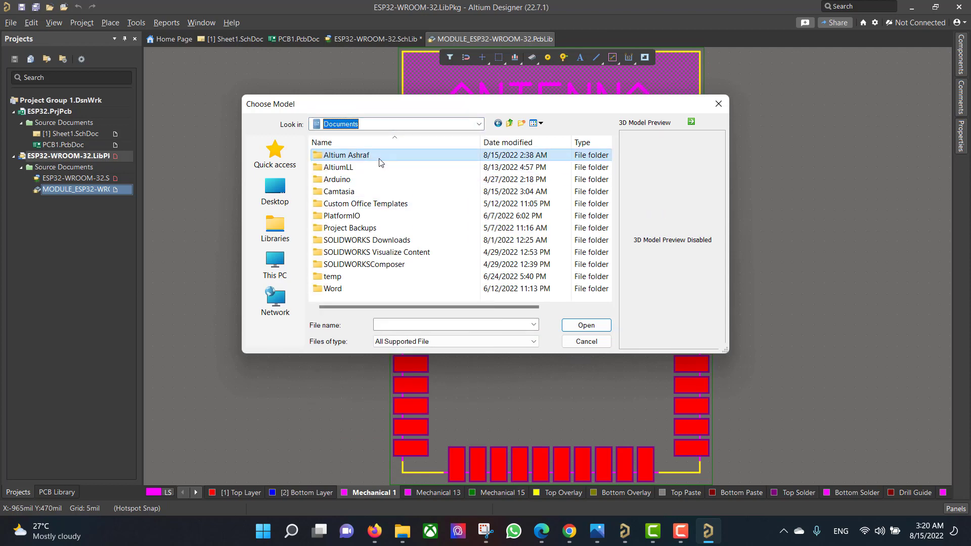
double_click(379, 157)
double_click(370, 192)
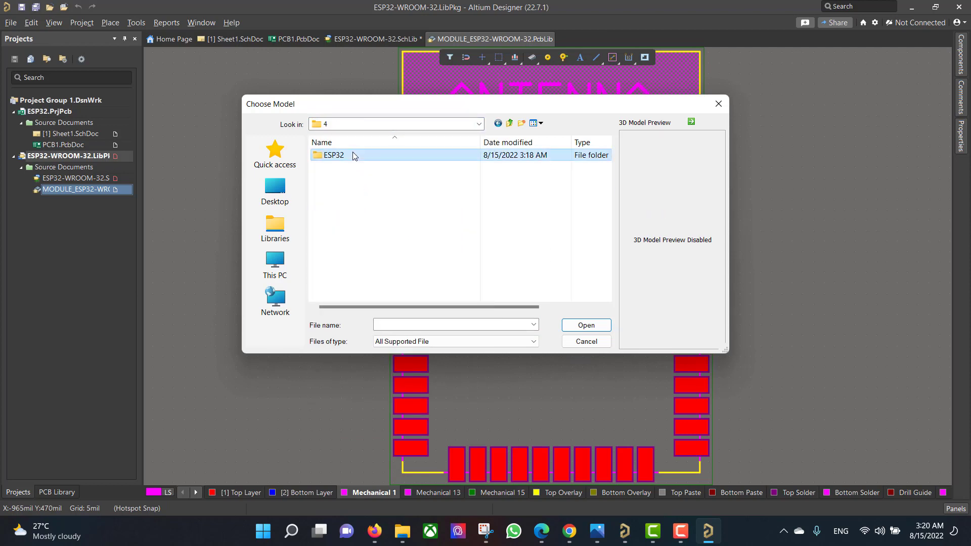
double_click(354, 156)
double_click(353, 167)
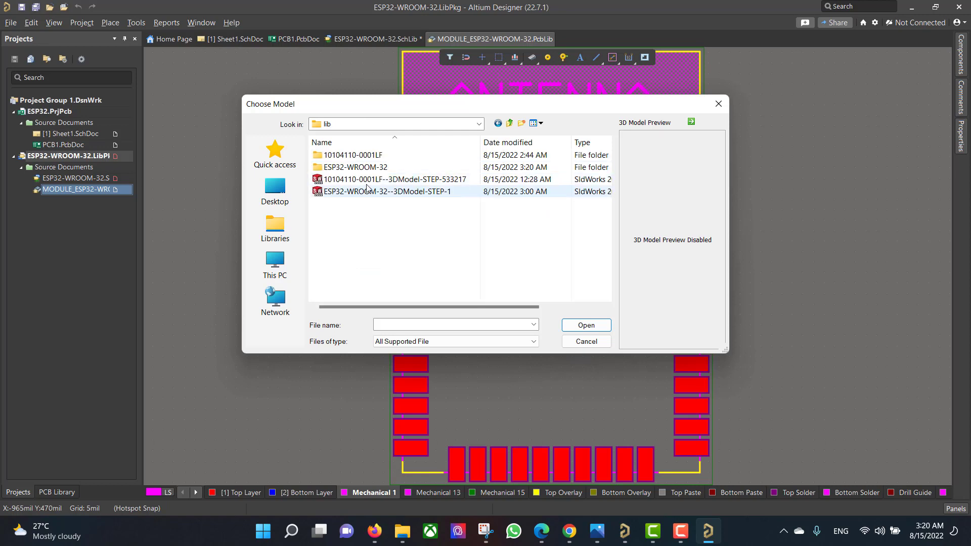
click(384, 192)
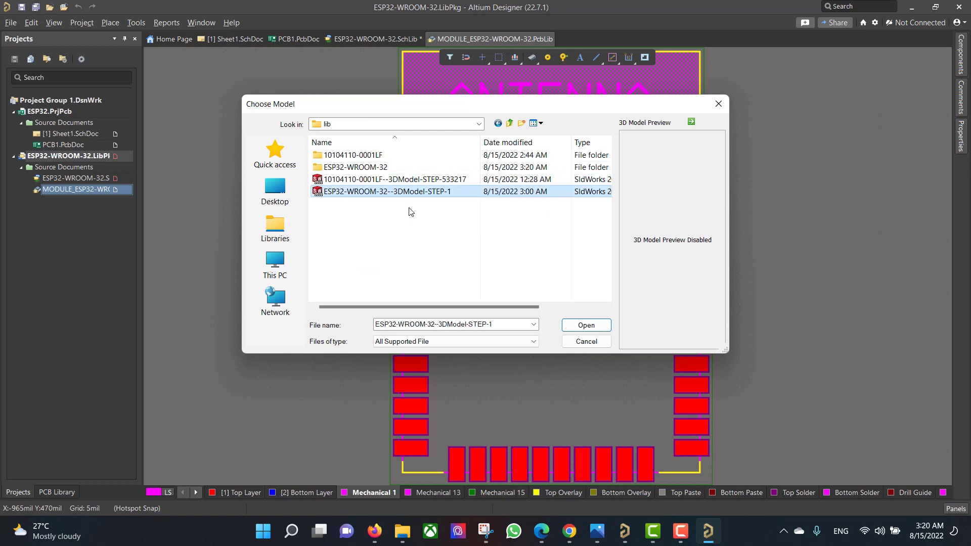
click(587, 325)
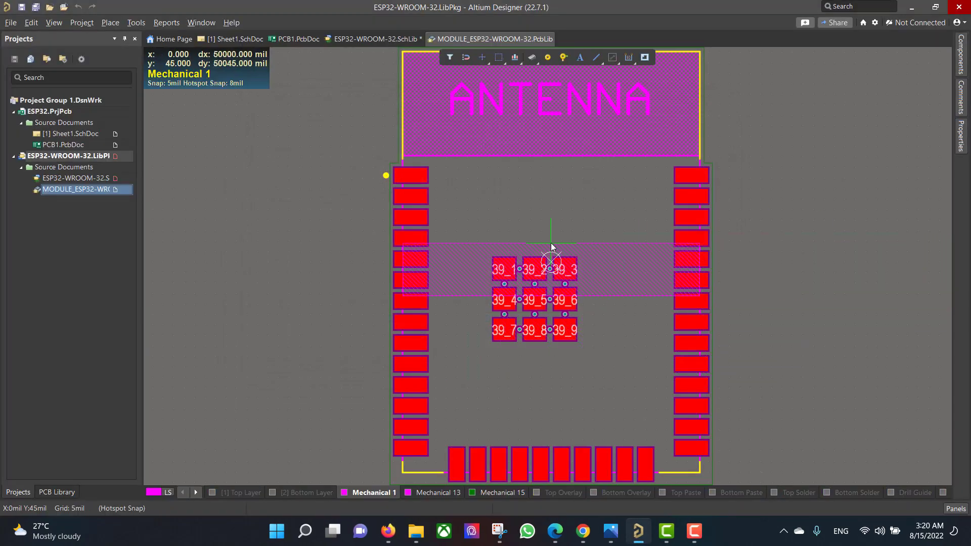
Step: Place the STEP body left of the footprint pads and switch to 3D view
ctrl+scroll(540, 243, down, 2)
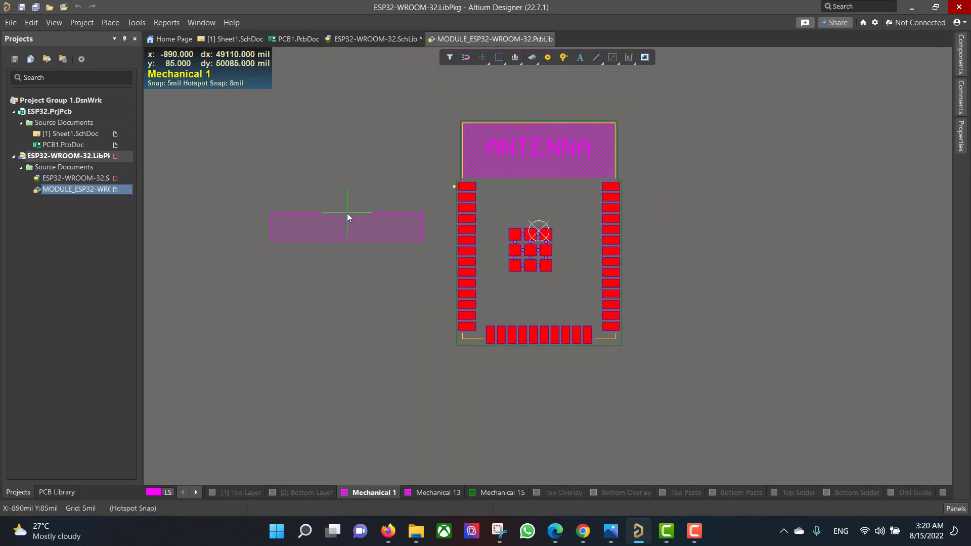
click(347, 214)
right_click(714, 196)
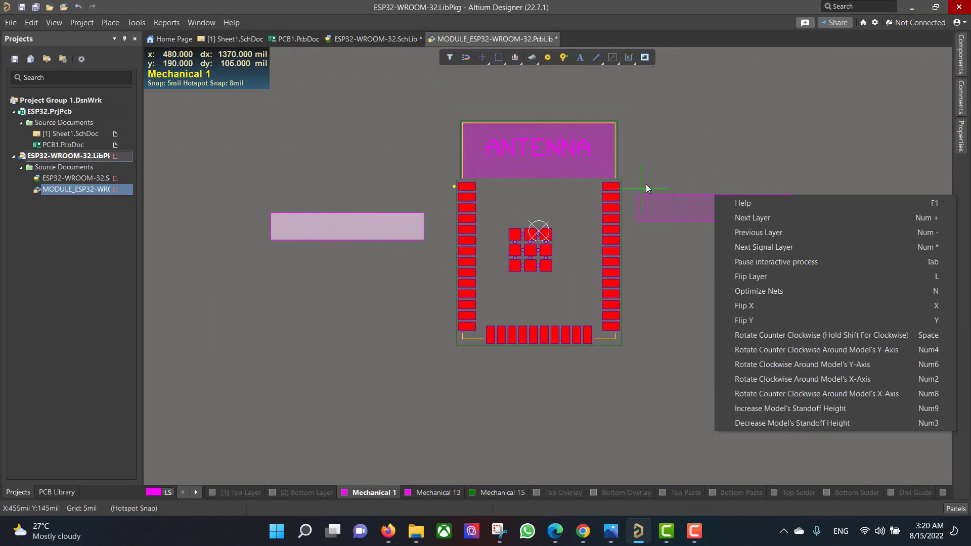
click(673, 184)
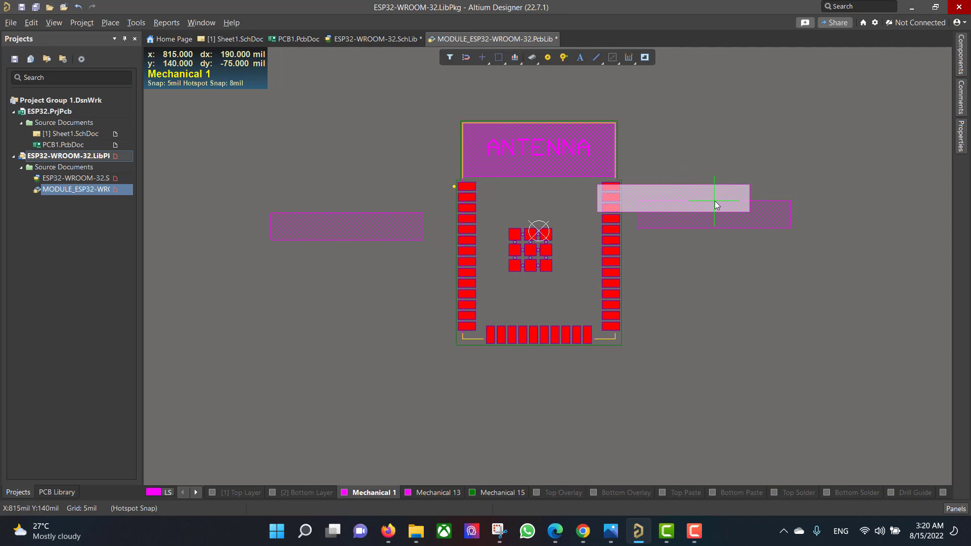
key(Escape)
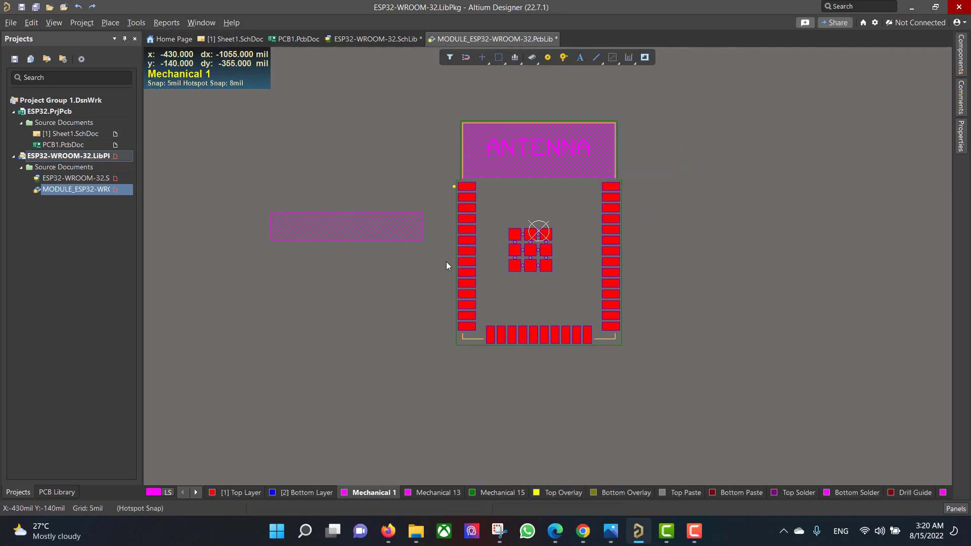
key(3)
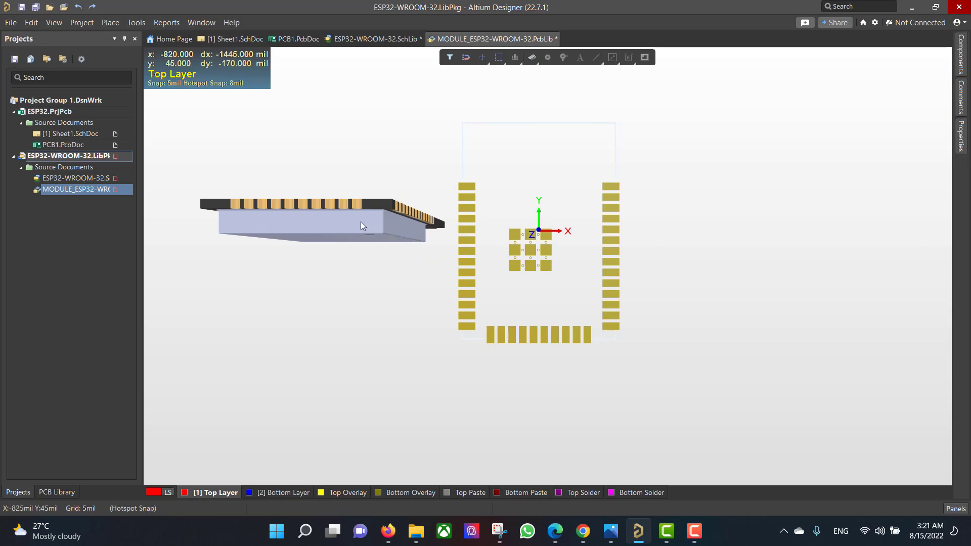
Step: Rotate the ESP32-WROOM-32 3D body to X 90° and Z 360° so it lies flat
drag(360, 222, 371, 274)
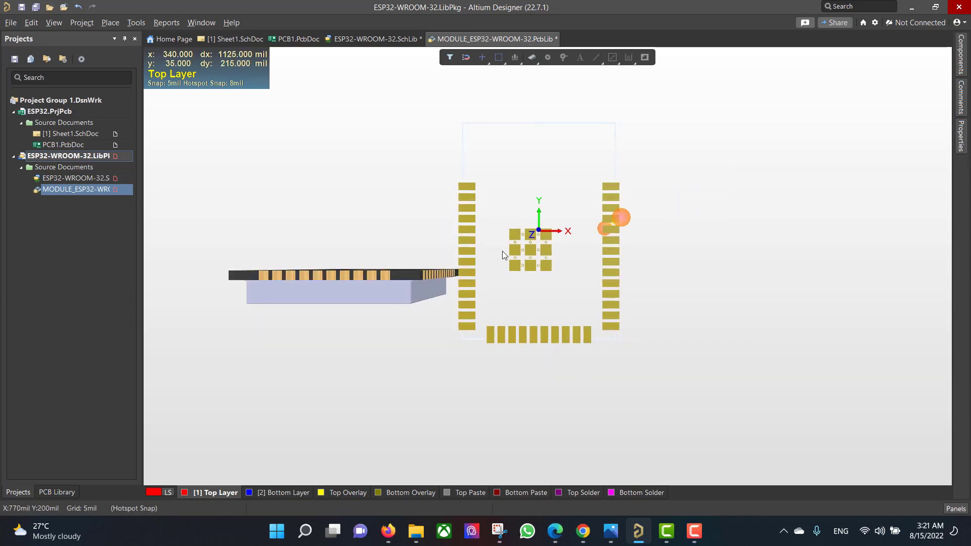
double_click(397, 290)
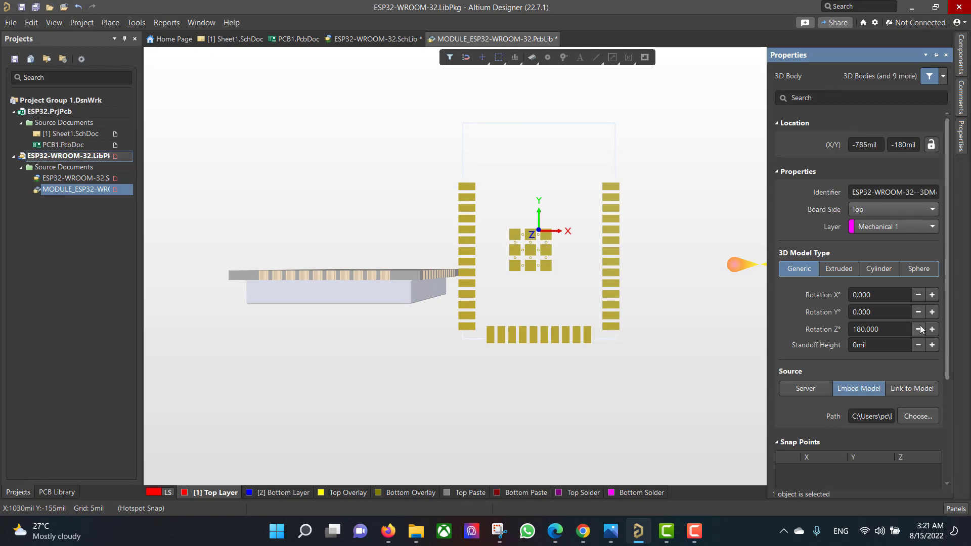
click(927, 314)
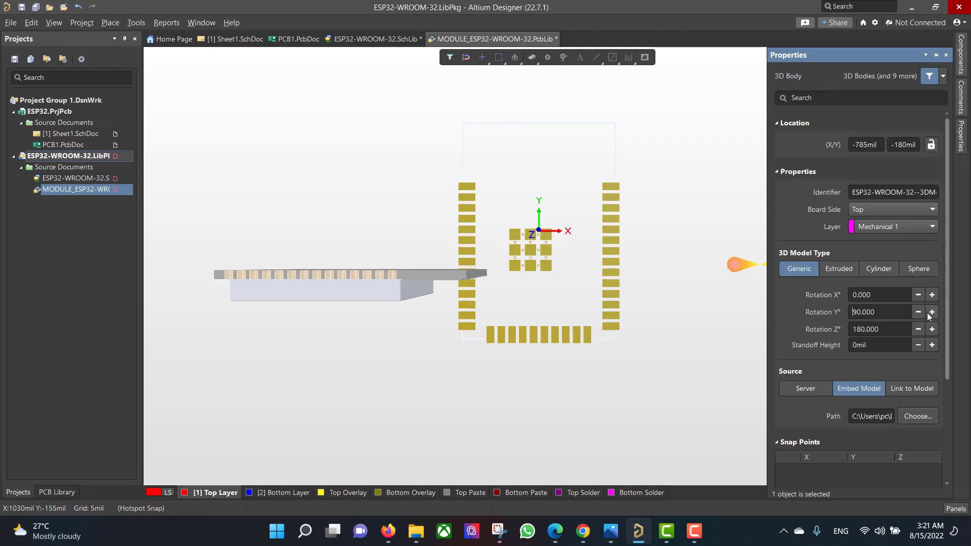
click(918, 313)
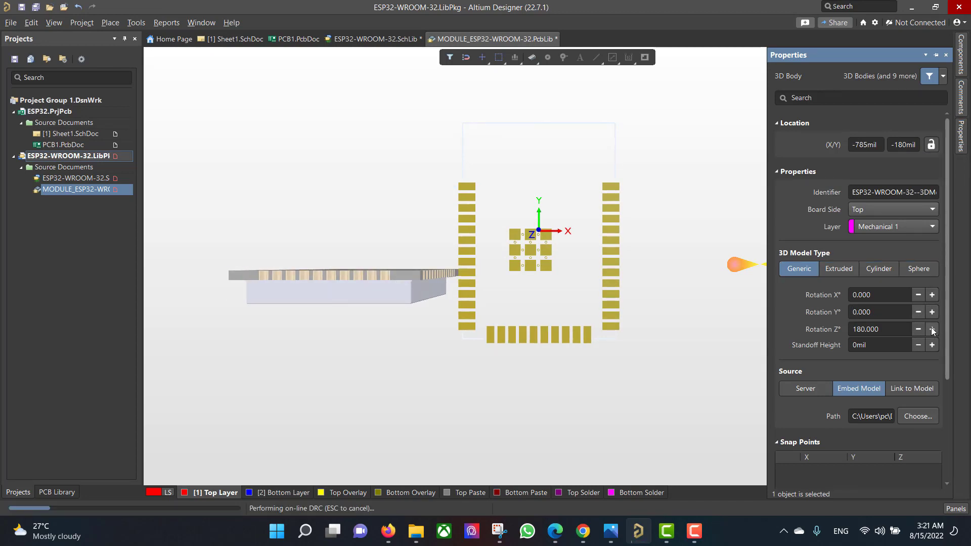
click(933, 329)
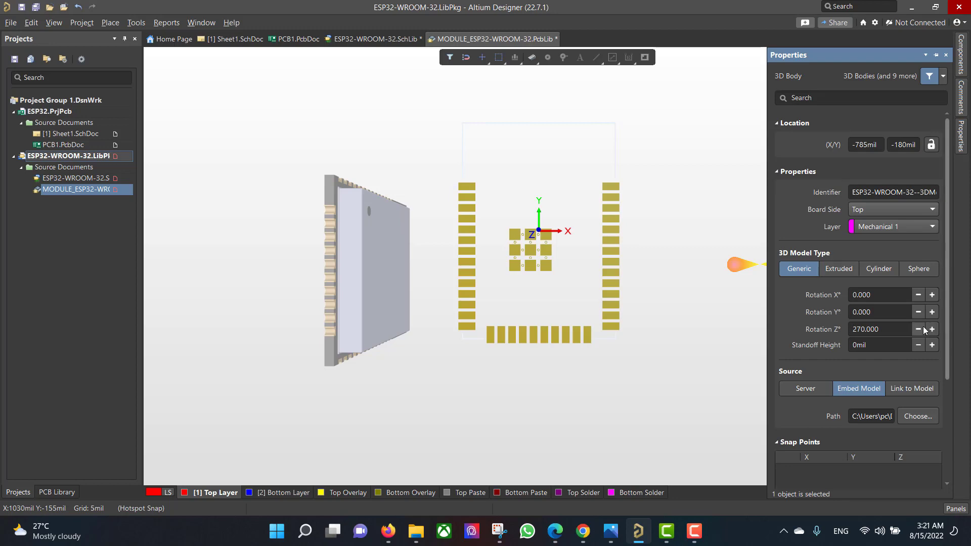
click(932, 330)
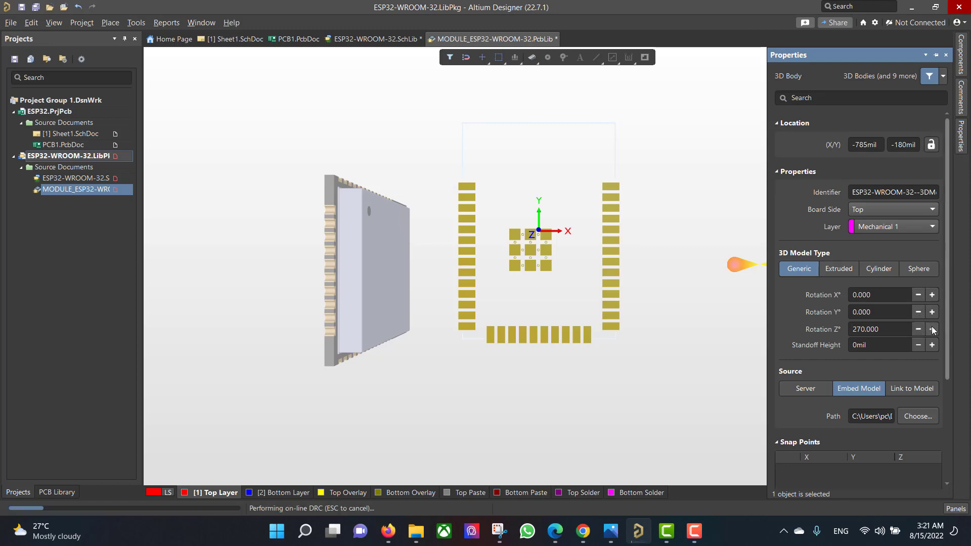
click(919, 296)
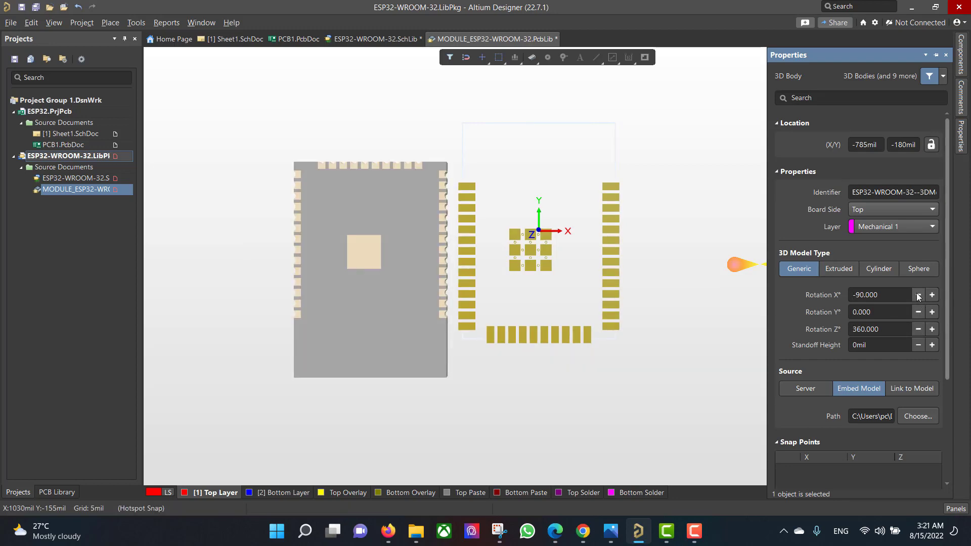
click(918, 295)
click(919, 296)
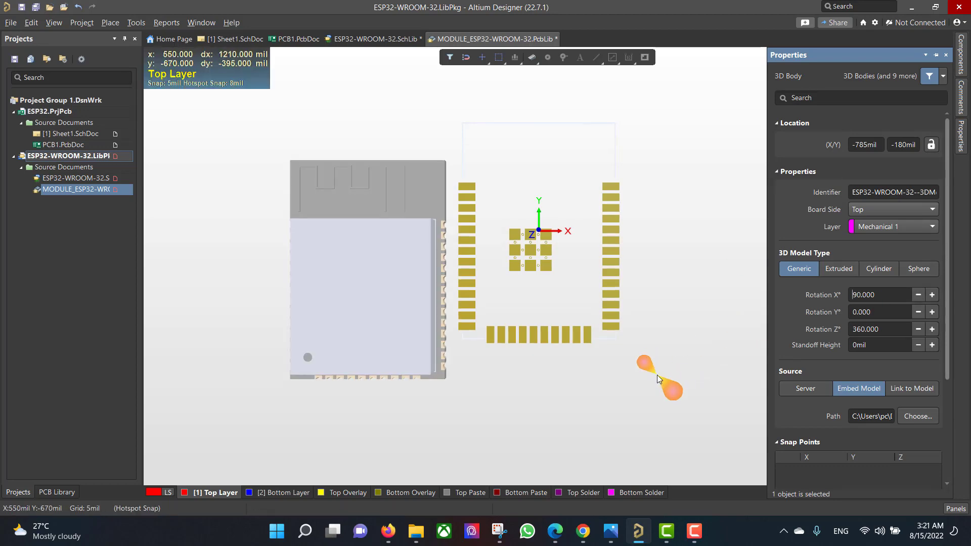
click(657, 369)
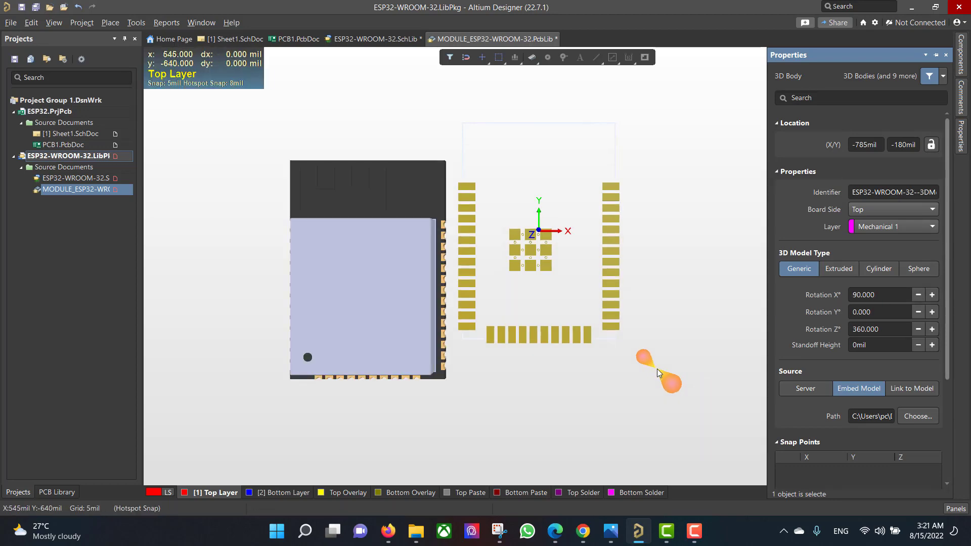
Step: Move the 3D body onto the footprint and snap it to the origin, matching the pads
drag(396, 323, 538, 232)
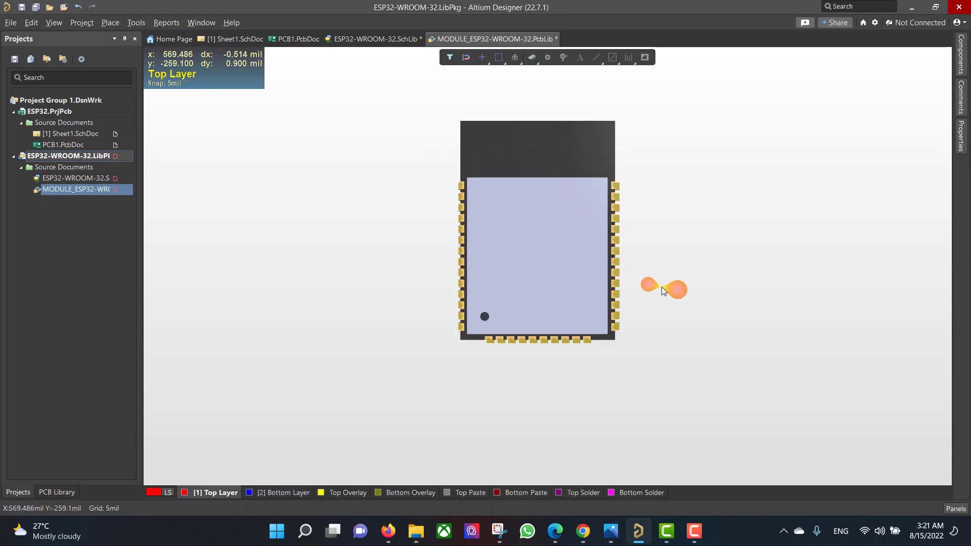
key(v)
key(b)
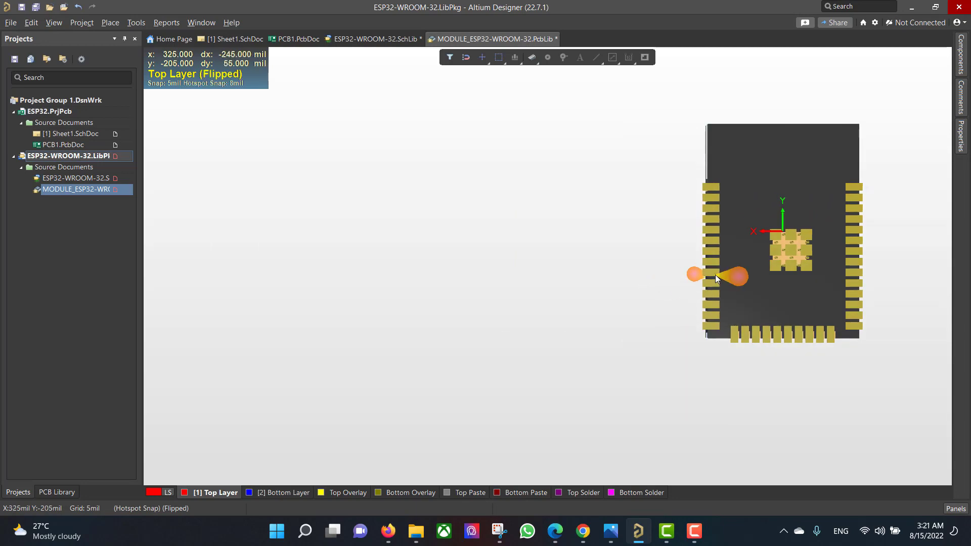
right_drag(715, 267, 535, 268)
scroll(524, 265, up, 3)
scroll(524, 265, down, 3)
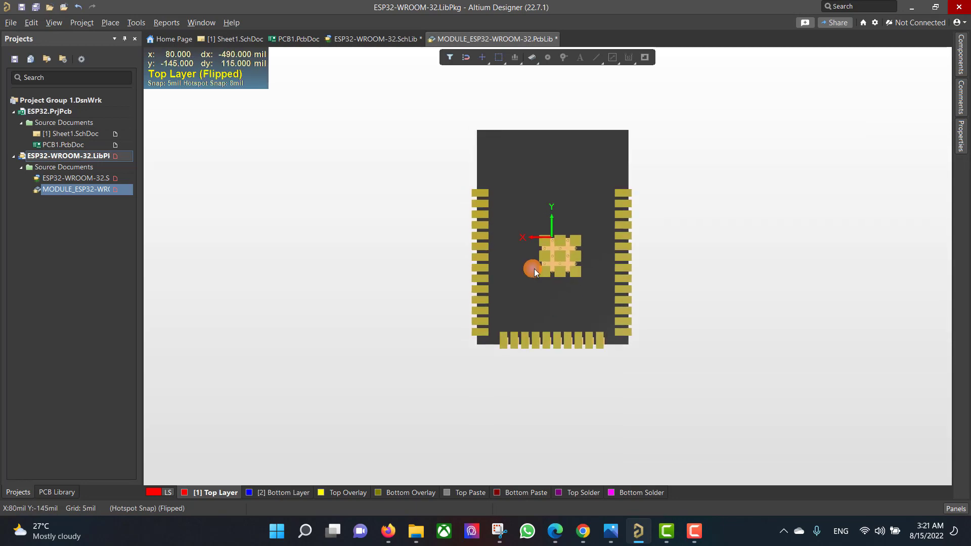
click(552, 235)
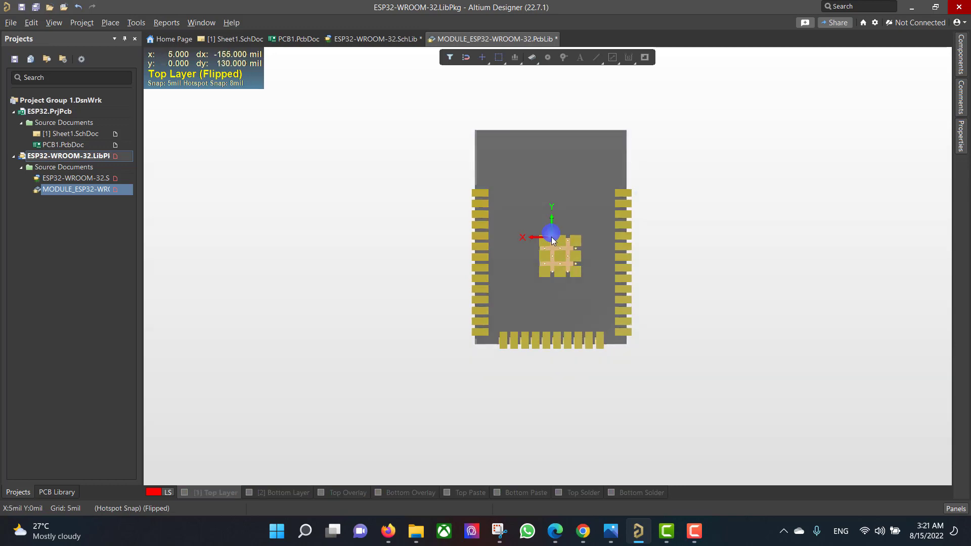
click(552, 236)
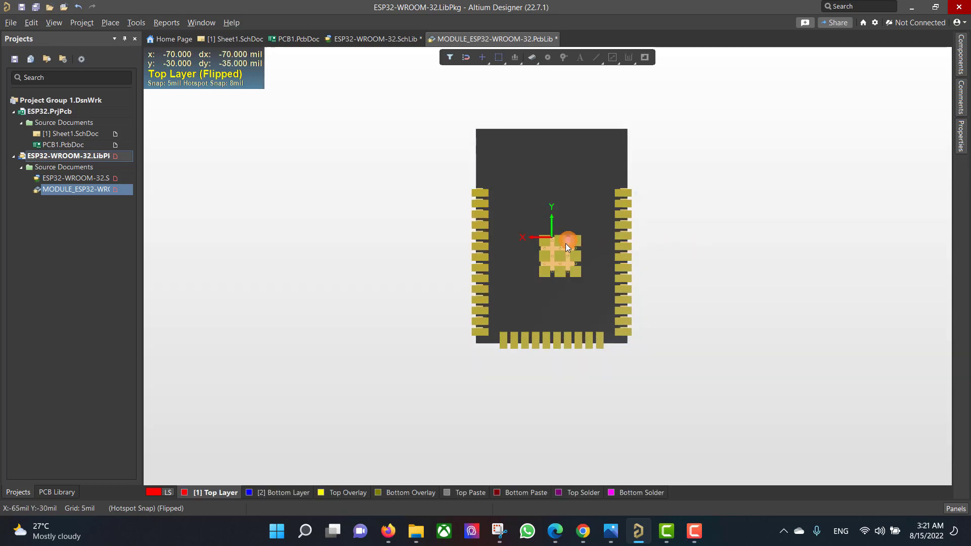
click(581, 228)
drag(580, 228, 552, 238)
click(640, 251)
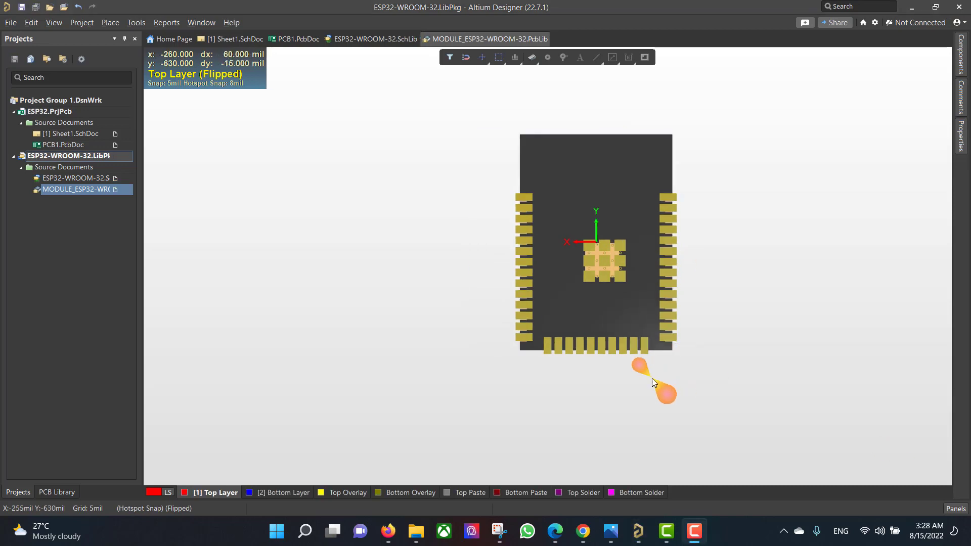
Step: Add a new schematic library and a new PCB library to the ESP32 project
right_click(49, 112)
mouse_move(190, 134)
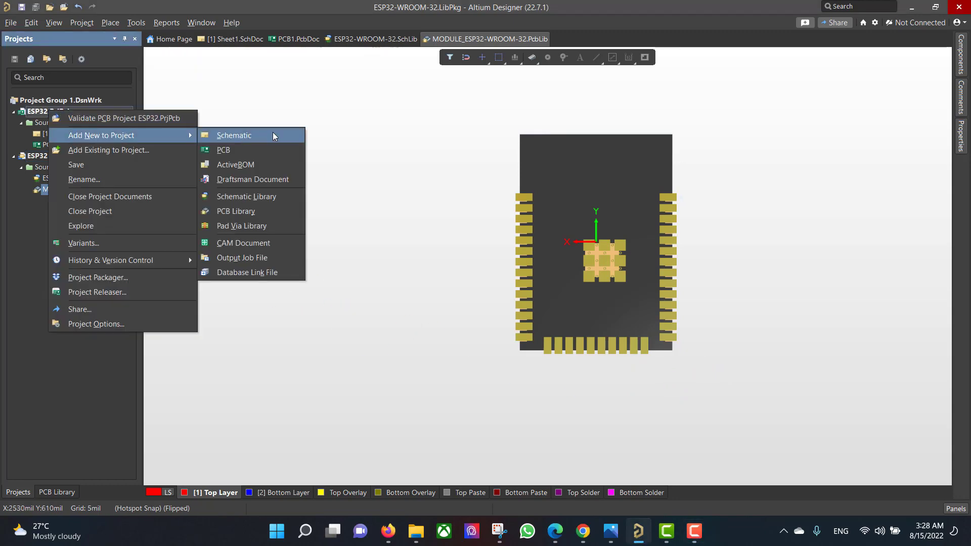
click(270, 196)
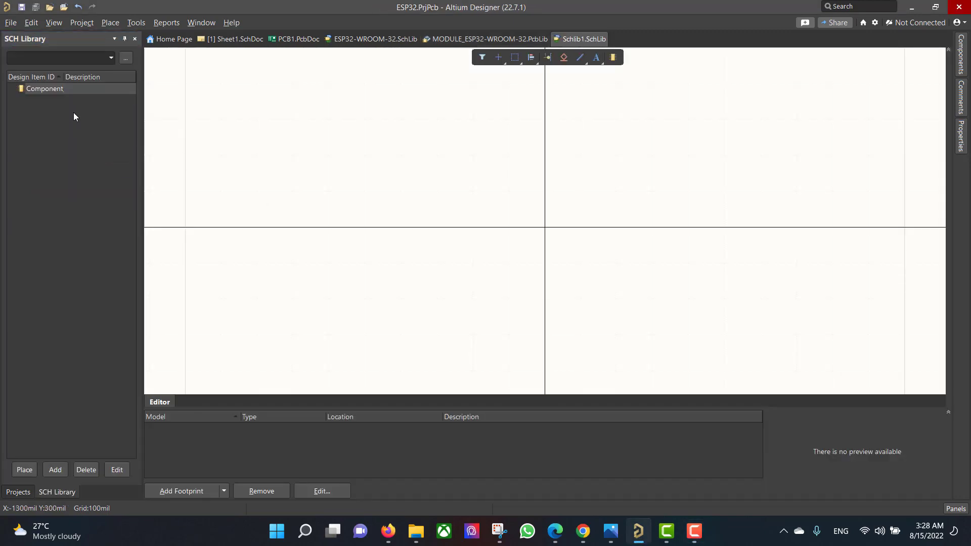
click(59, 92)
click(17, 490)
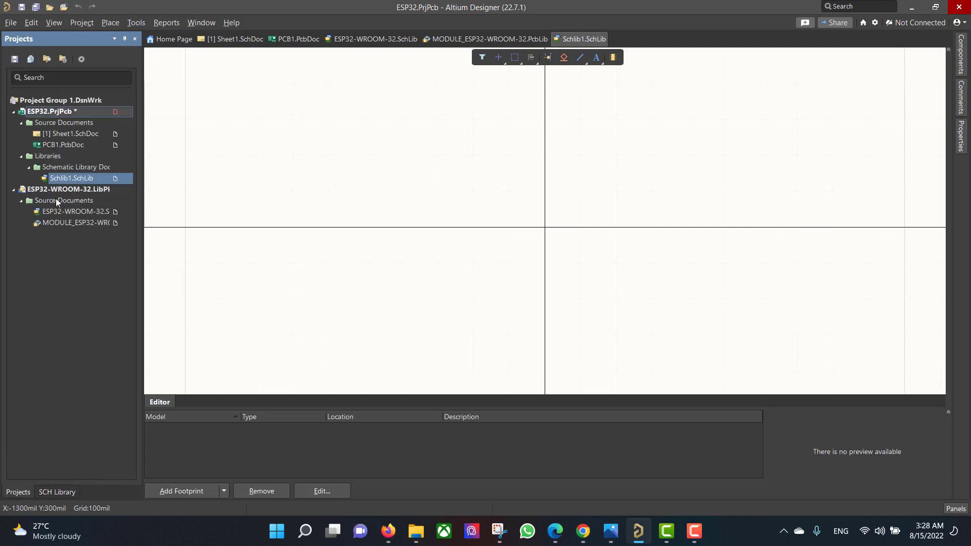
right_click(69, 112)
mouse_move(208, 133)
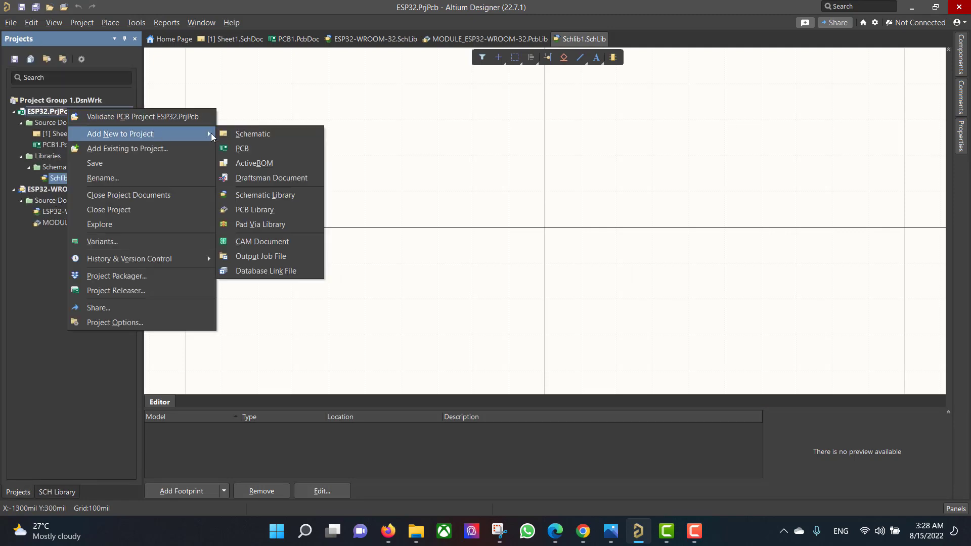
click(254, 210)
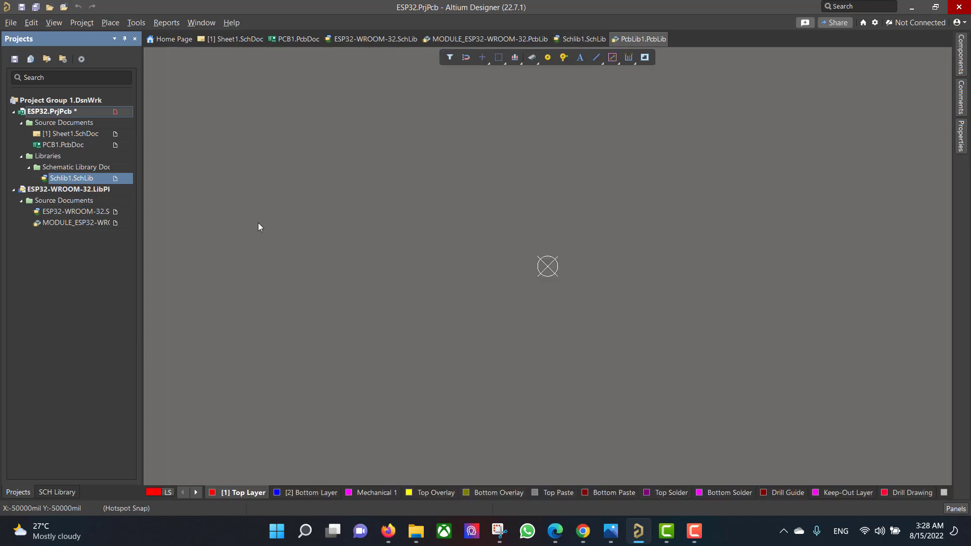
click(14, 493)
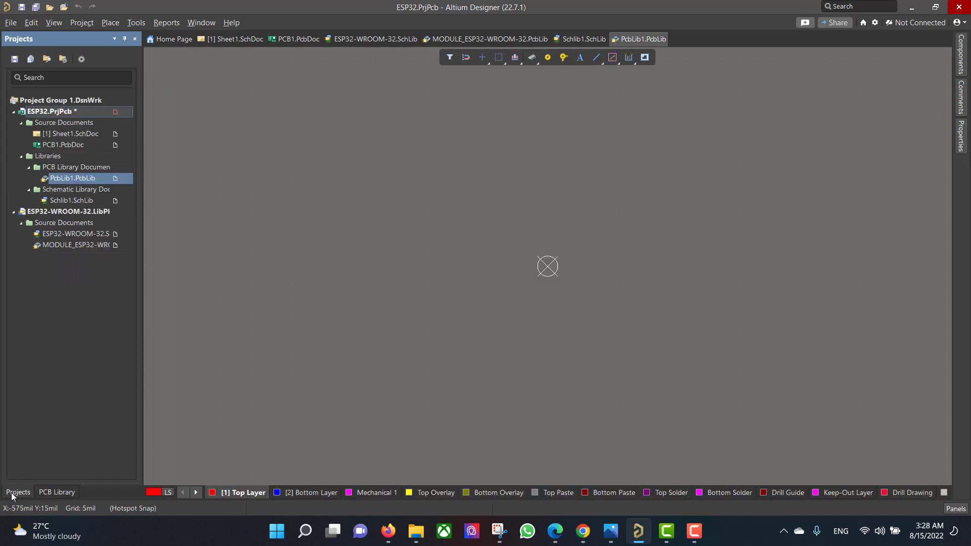
Step: Move the ESP32-WROOM-32 schematic library and MODULE_ESP32-WROOM-32 footprint library into the ESP32 project
double_click(67, 234)
drag(66, 233, 69, 201)
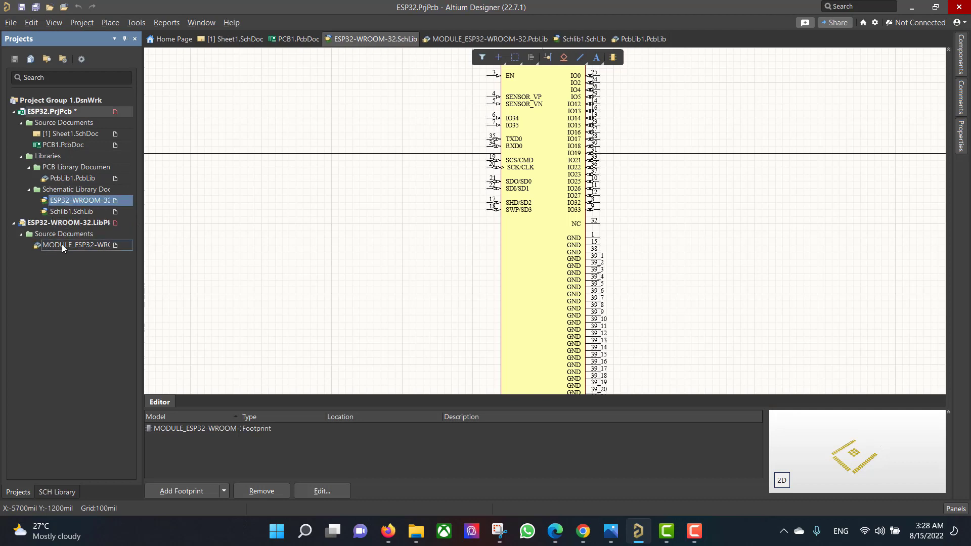
double_click(62, 246)
drag(69, 245, 66, 179)
Step: Close the emptied ESP32-WROOM-32 library package without saving its changes
right_click(78, 236)
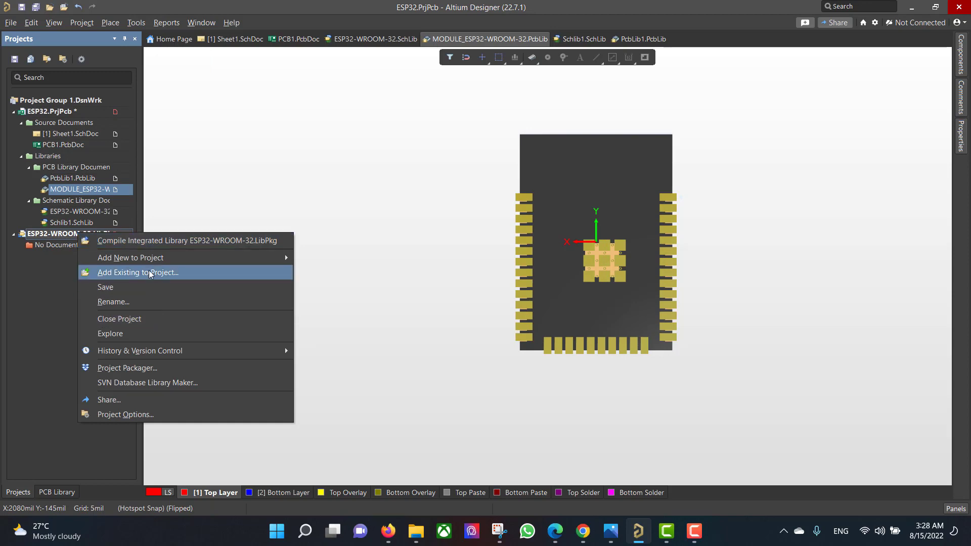
click(151, 319)
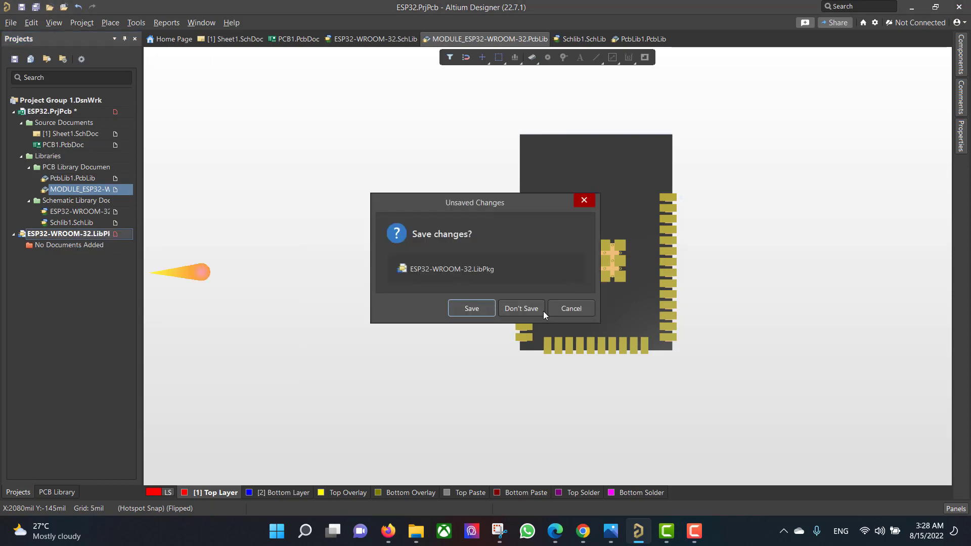
click(543, 311)
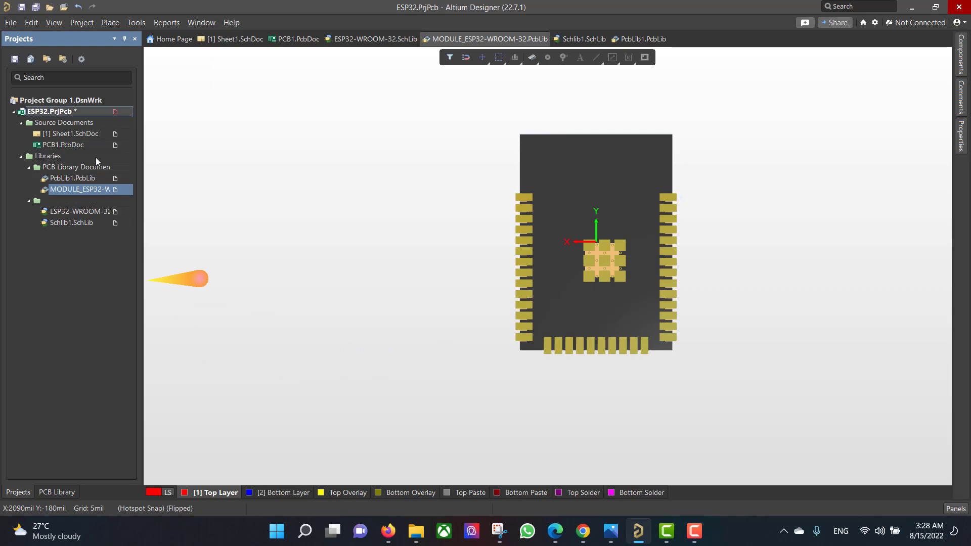
Step: Save all files, keeping the PcbLib1 and Schlib1 names, then open the USB connector integrated library
click(36, 7)
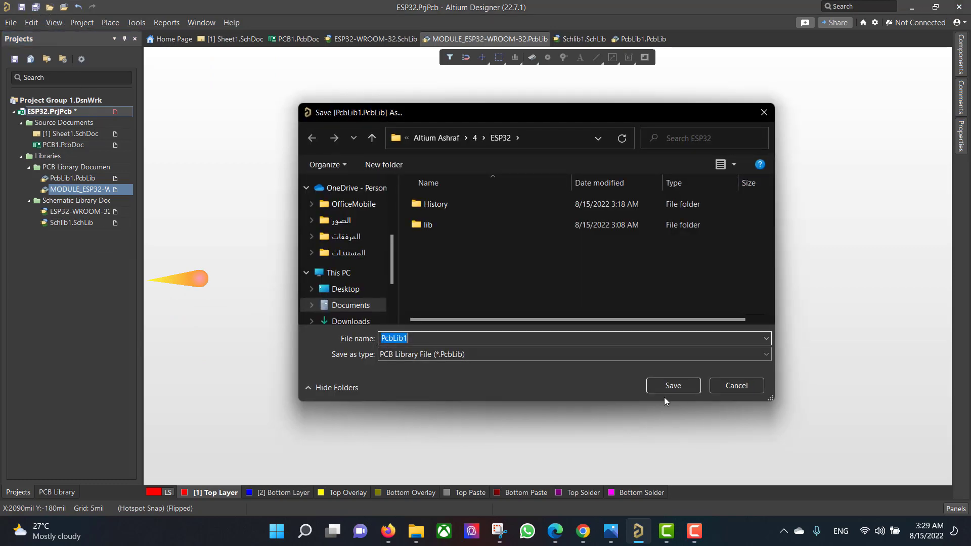
click(671, 385)
click(652, 386)
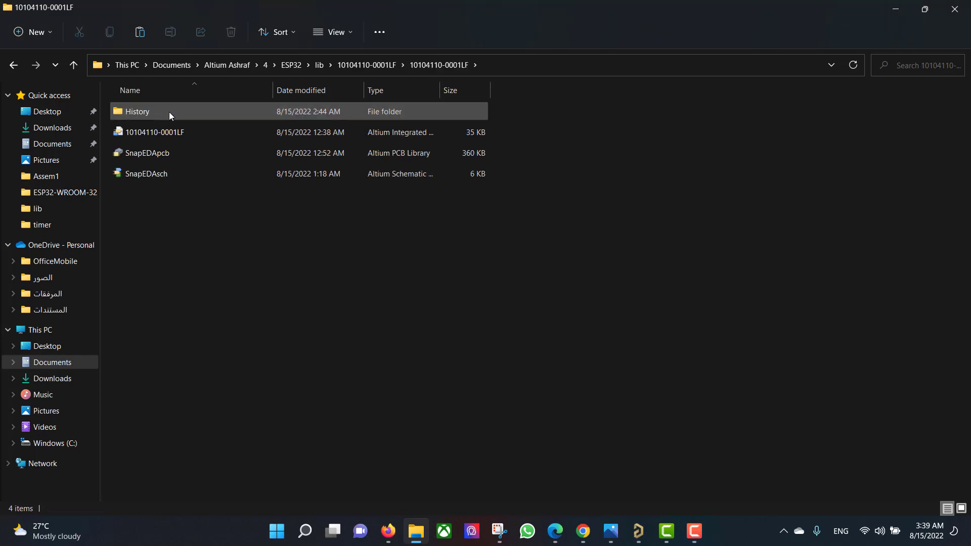
double_click(172, 113)
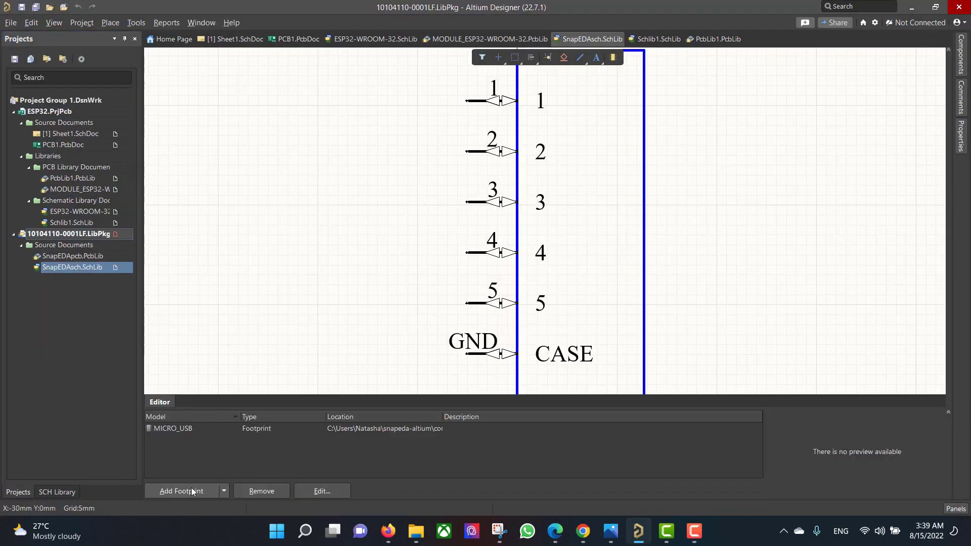
Step: Extract the USB connector's libraries and link its MICRO_USB footprint, removing the duplicate link
click(551, 118)
click(592, 393)
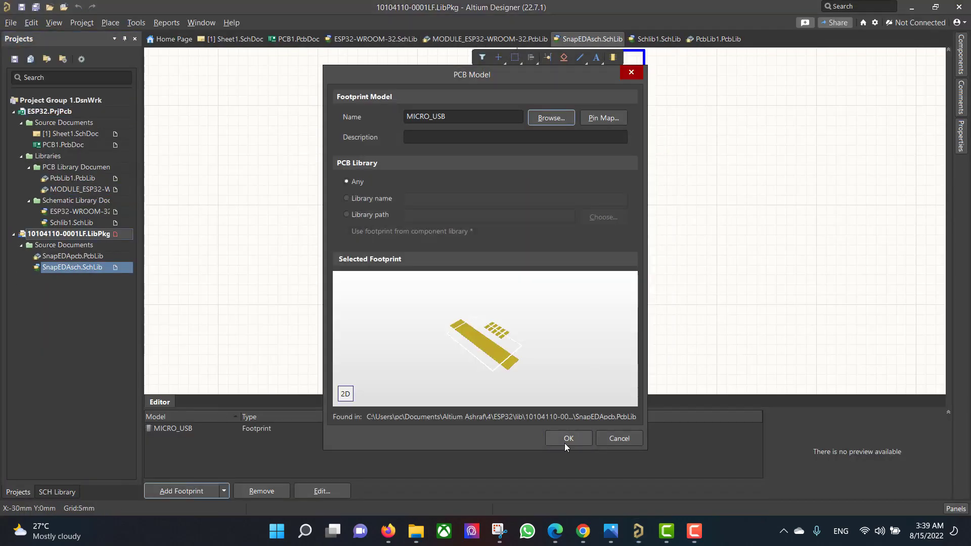
click(566, 442)
double_click(75, 257)
click(74, 268)
click(196, 438)
click(261, 491)
click(477, 301)
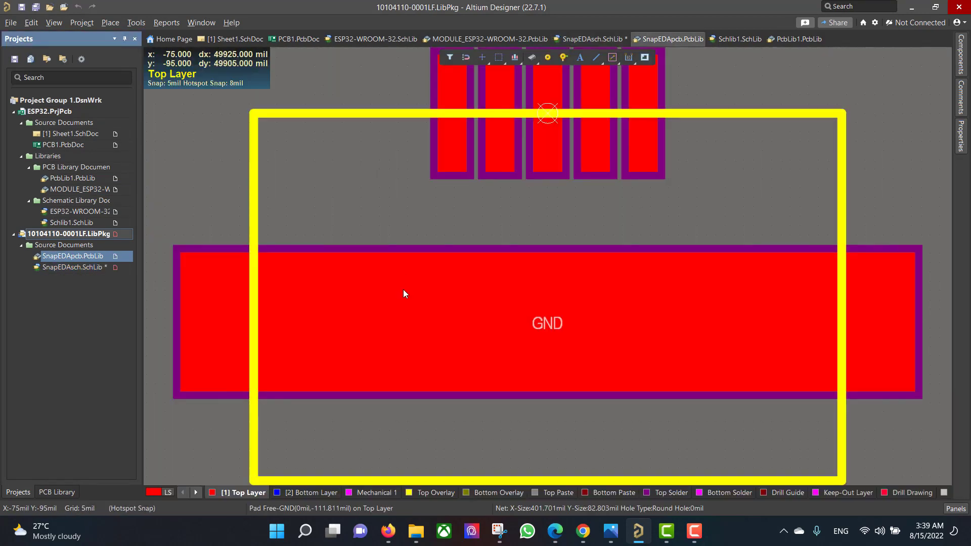
Step: Place a 3D body from the connector's STEP model and move it over the footprint pads
click(110, 22)
click(222, 128)
double_click(347, 191)
click(759, 363)
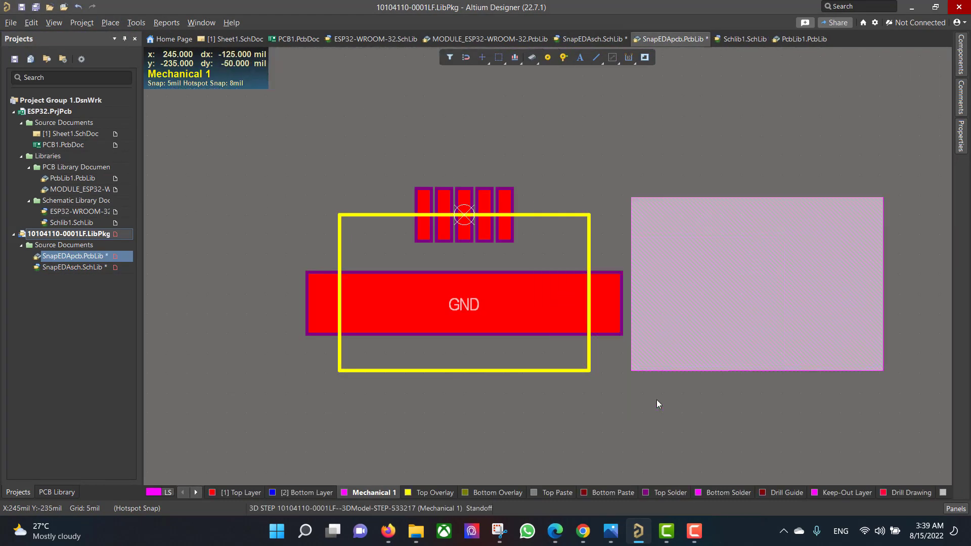
key(3)
drag(675, 318, 321, 273)
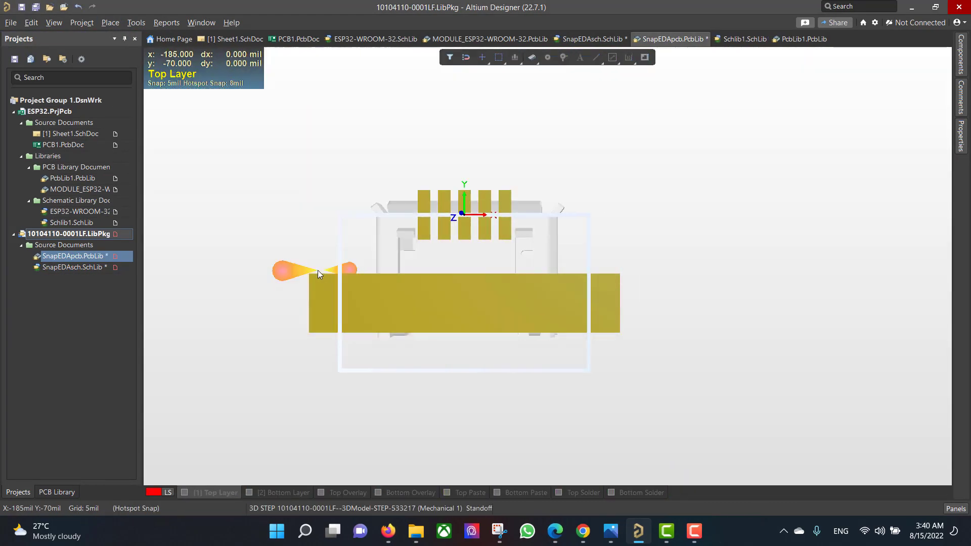
Step: Set the connector body's standoff height, settling on 250 after trying 200 and 300
double_click(527, 238)
click(890, 345)
text(200)
key(Return)
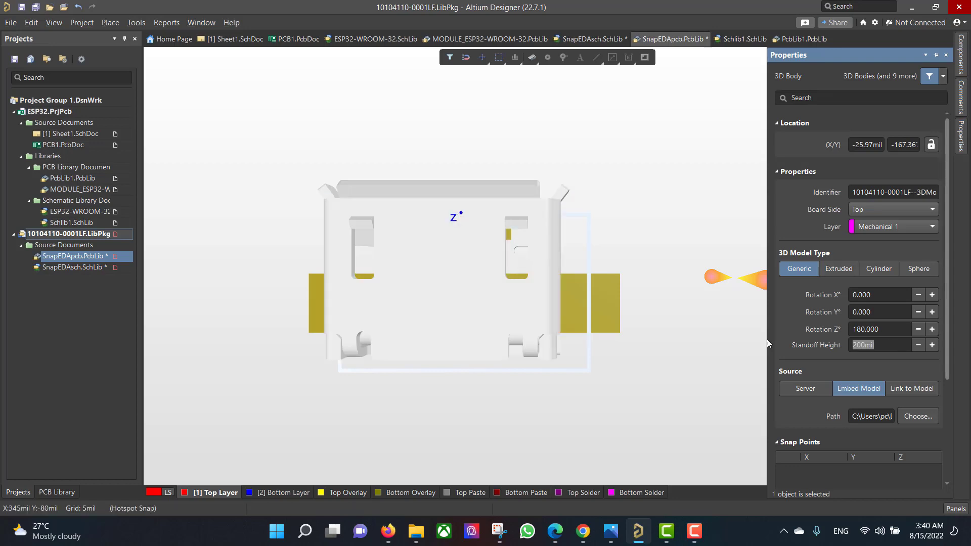
shift+right_drag(521, 281, 344, 263)
text(3)
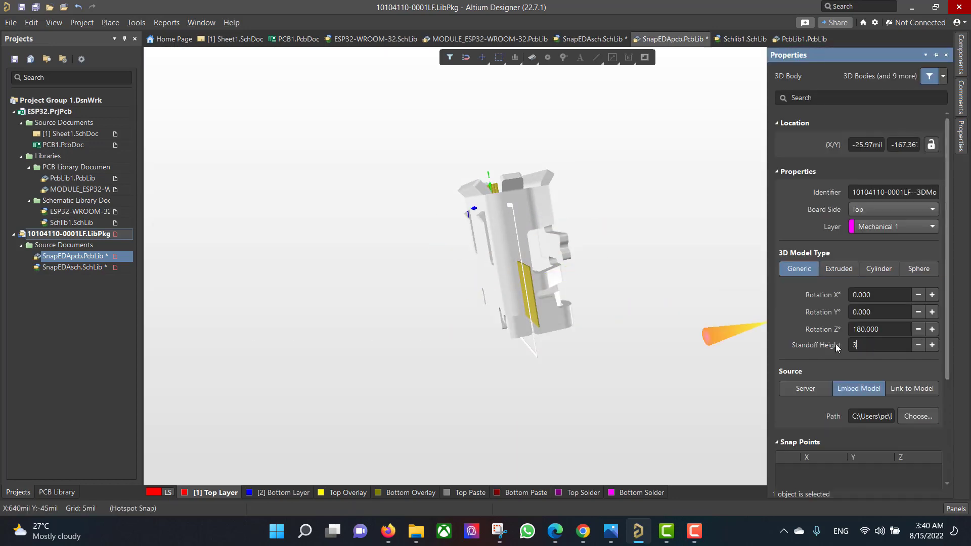
text(00)
key(Return)
text(250)
key(Return)
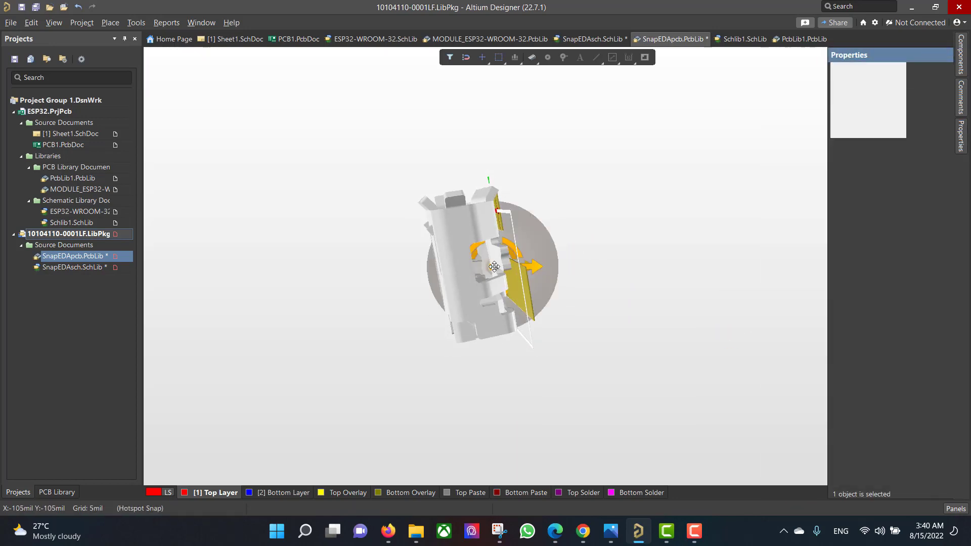
shift+right_drag(492, 264, 539, 305)
key(0)
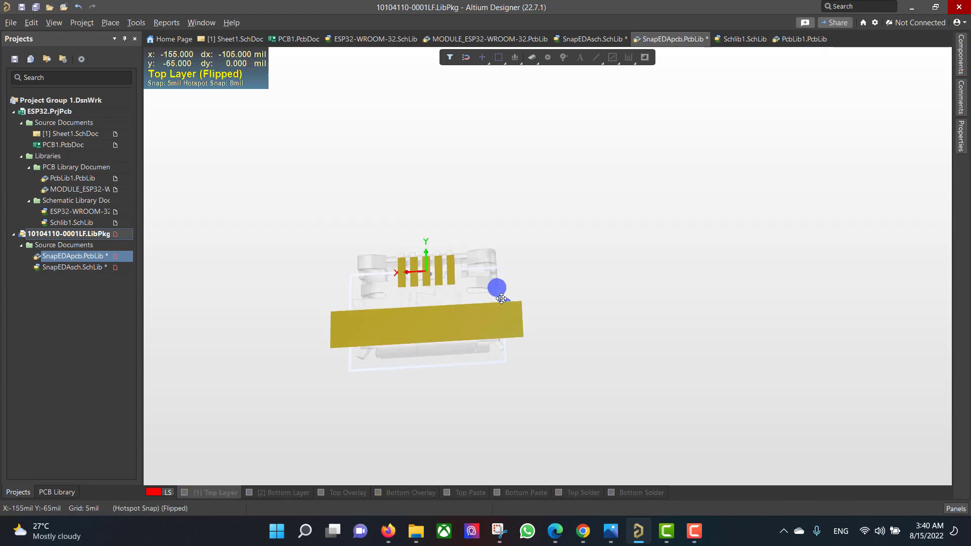
key(v)
key(b)
shift+right_drag(480, 325, 457, 199)
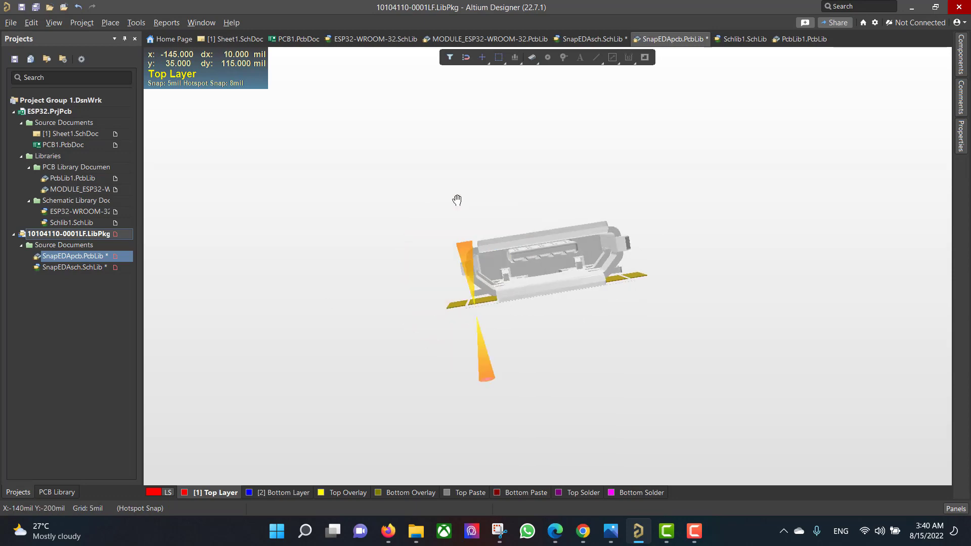
right_drag(297, 278, 153, 302)
Step: Move the SnapEDApcb and SnapEDAsch libraries into the ESP32 project and save the connector package
drag(81, 256, 77, 190)
drag(72, 267, 73, 233)
right_click(49, 255)
click(126, 309)
click(516, 307)
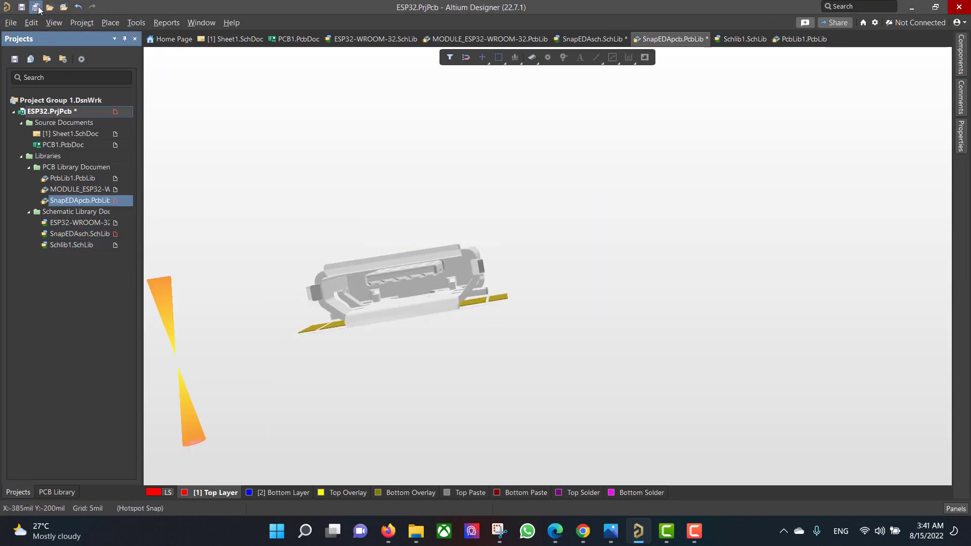
Step: Remove Schlib1.SchLib from the ESP32 project
right_click(96, 243)
key(Escape)
click(92, 246)
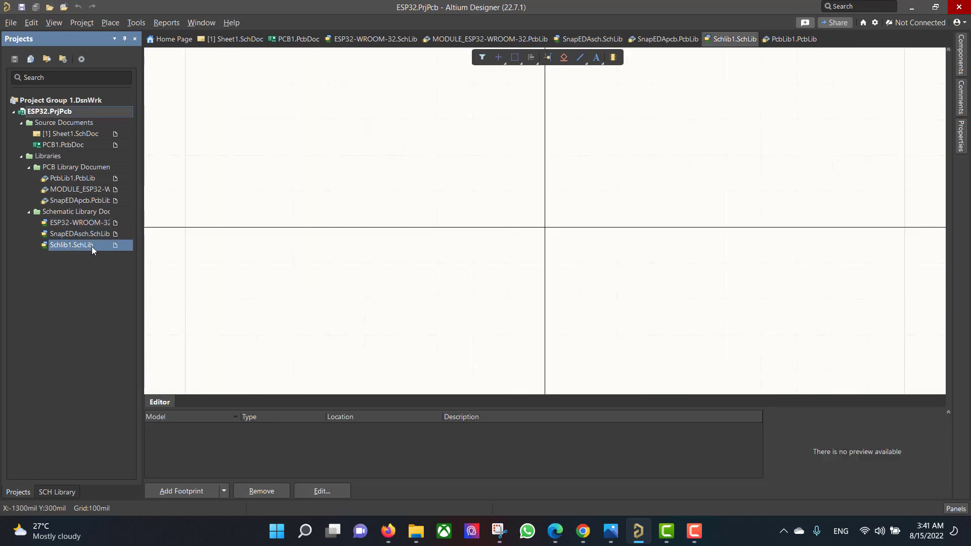
right_click(92, 247)
click(136, 330)
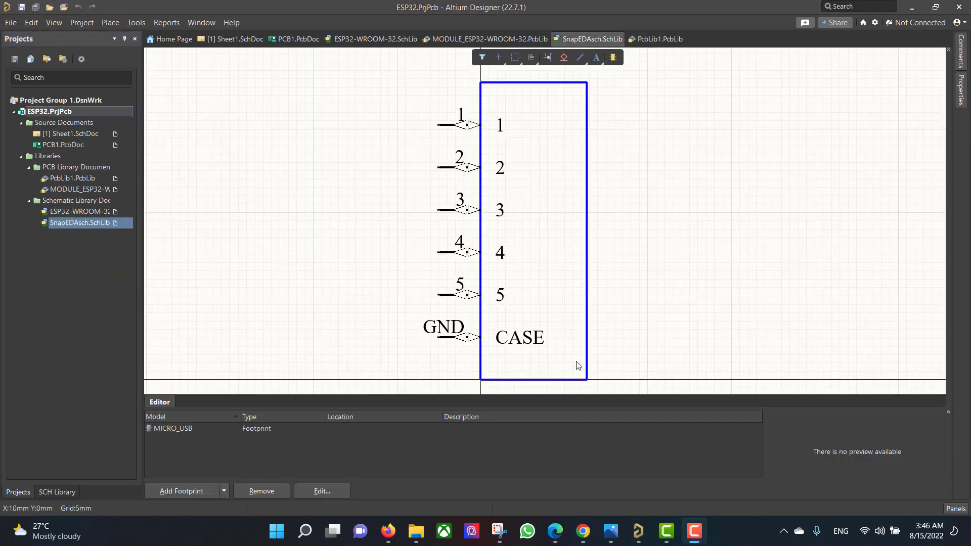
Step: Open the blank Sheet1 schematic and bring up the list of panels
double_click(80, 136)
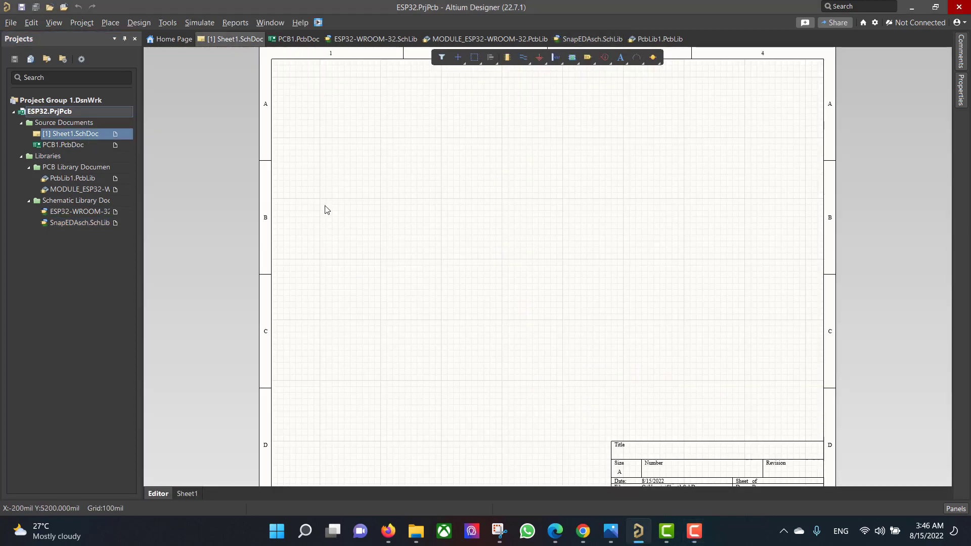
click(961, 53)
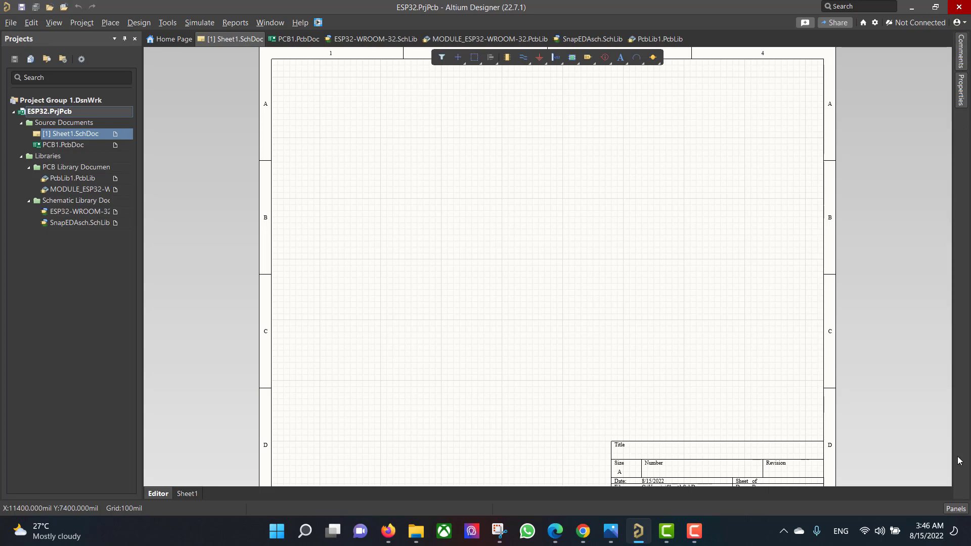
click(957, 510)
click(898, 329)
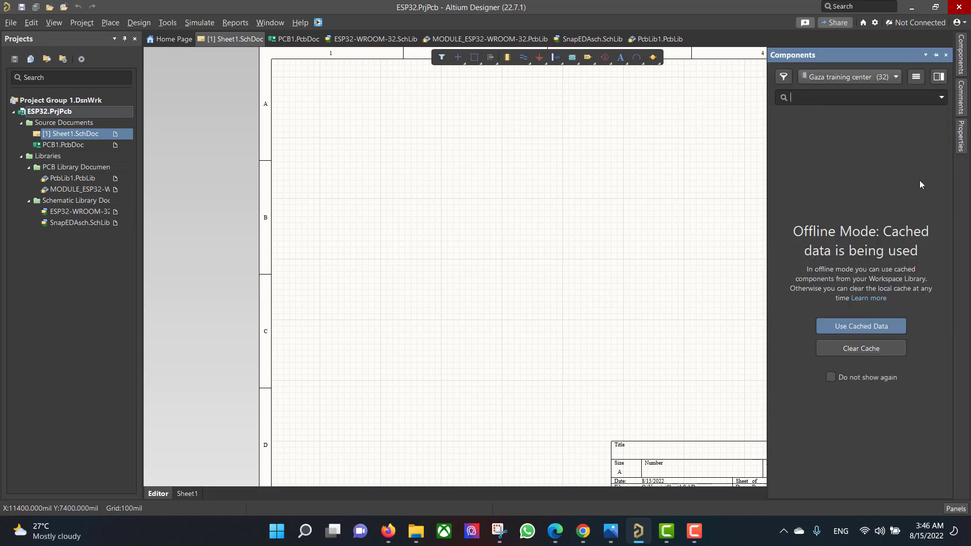
click(843, 79)
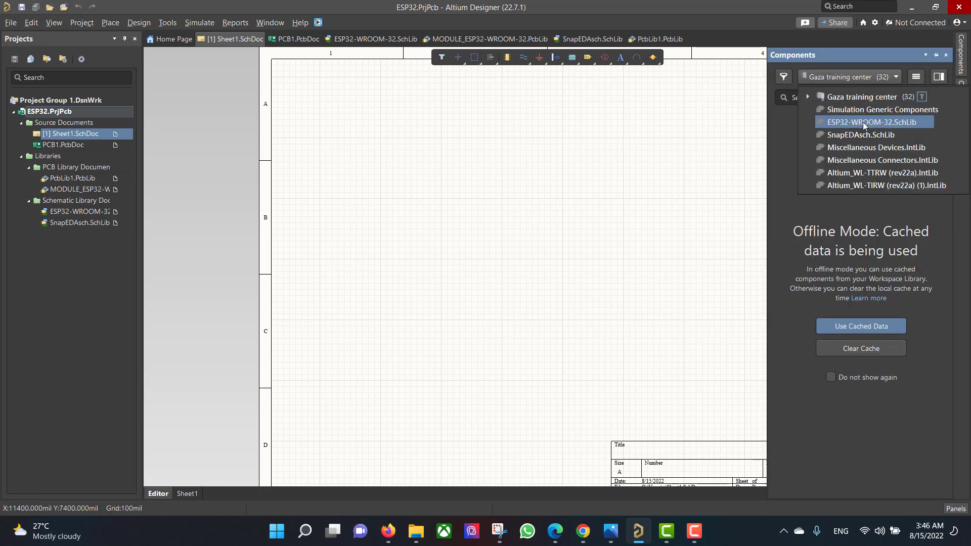
click(865, 125)
drag(819, 130, 496, 176)
mouse_move(964, 71)
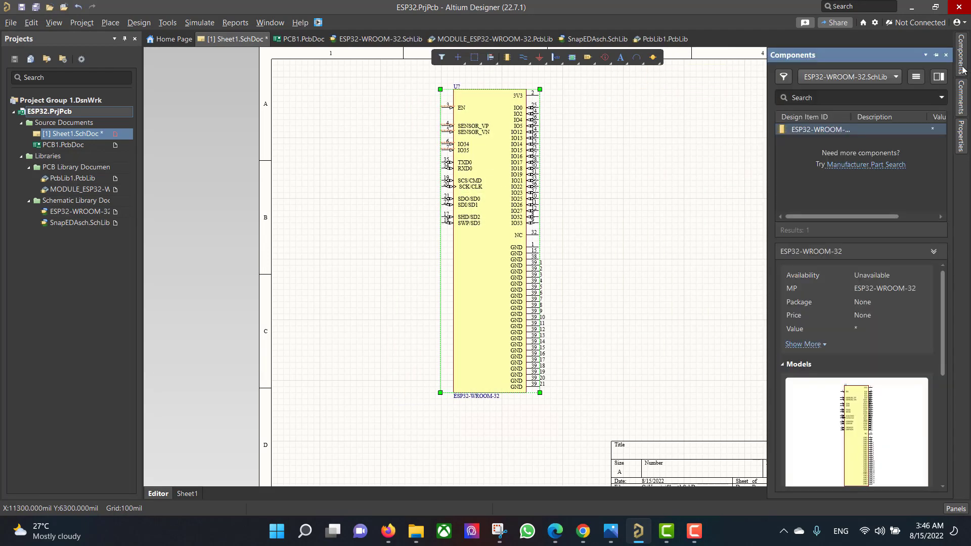
click(872, 81)
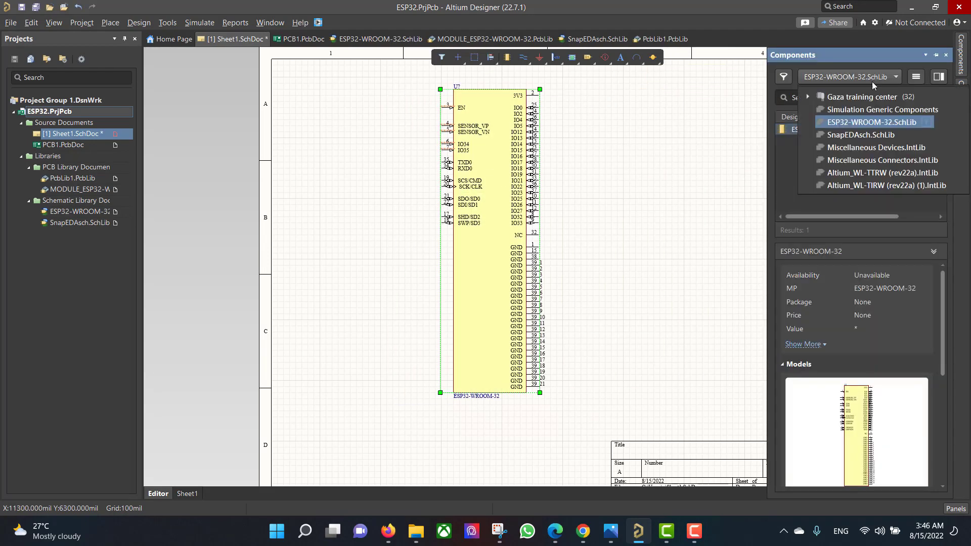
click(873, 130)
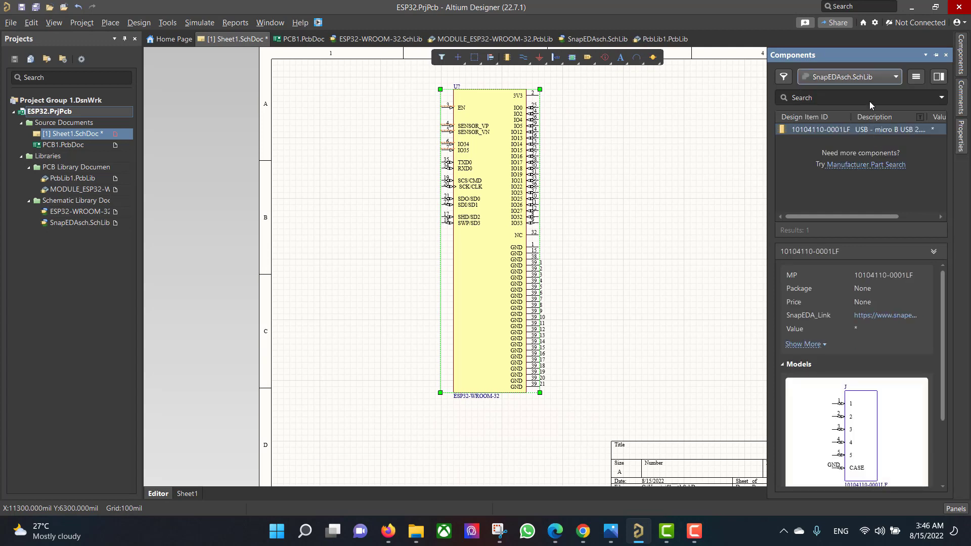
drag(873, 128, 351, 218)
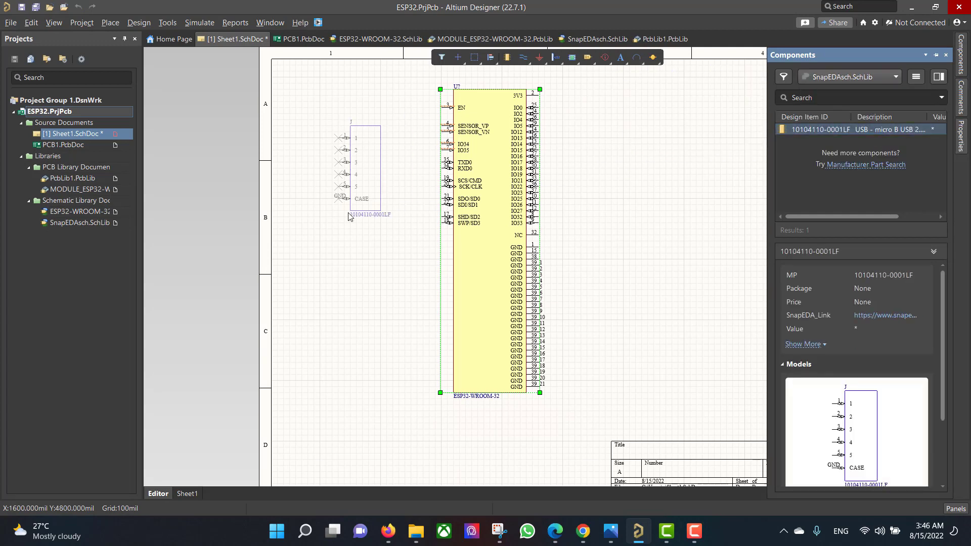
Step: Place a WL-TIRW LED and a Res1 resistor from Miscellaneous Devices beside IO0
mouse_move(961, 53)
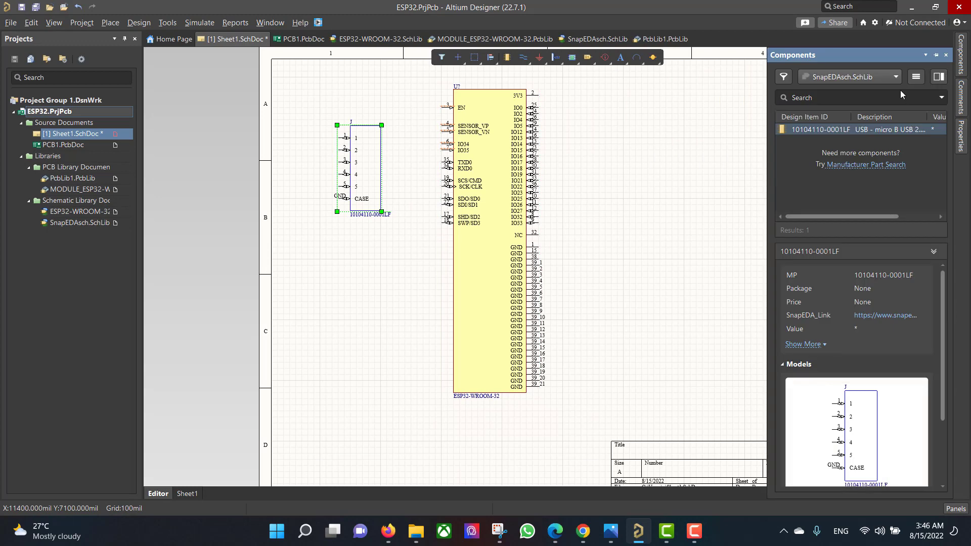
click(882, 77)
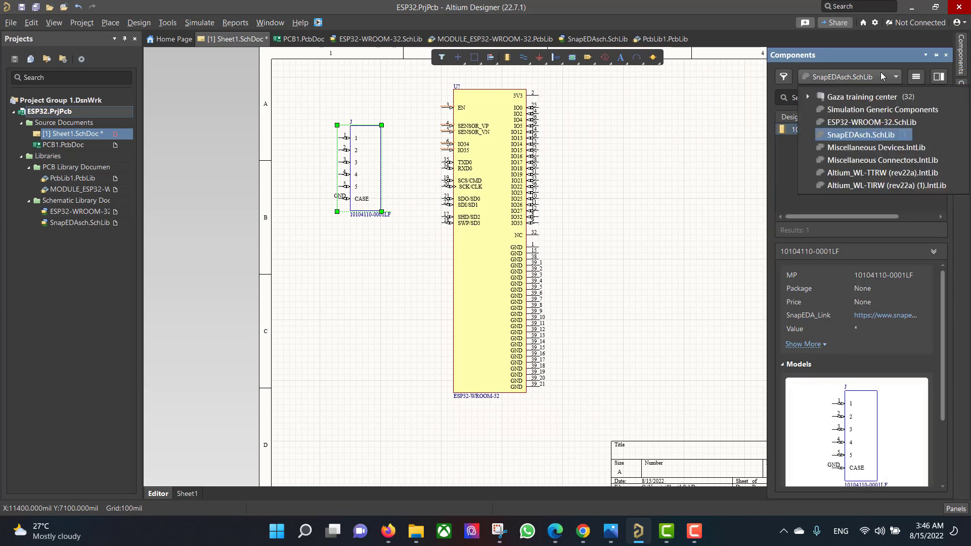
click(879, 185)
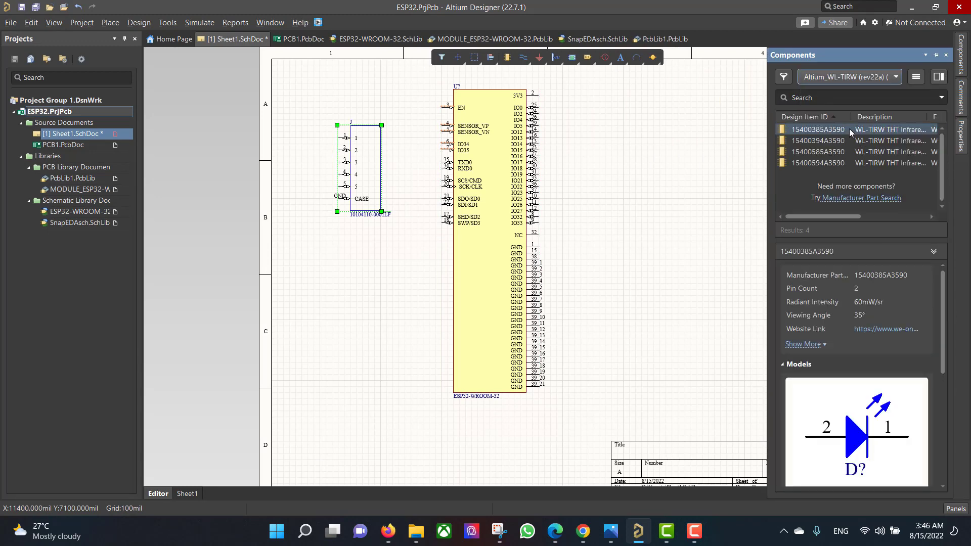
drag(850, 133, 571, 119)
click(966, 61)
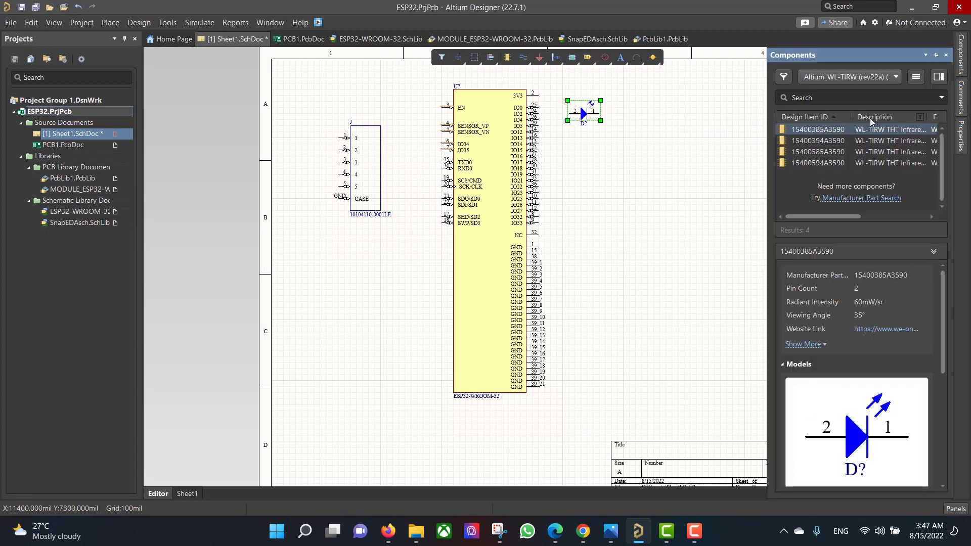
click(876, 83)
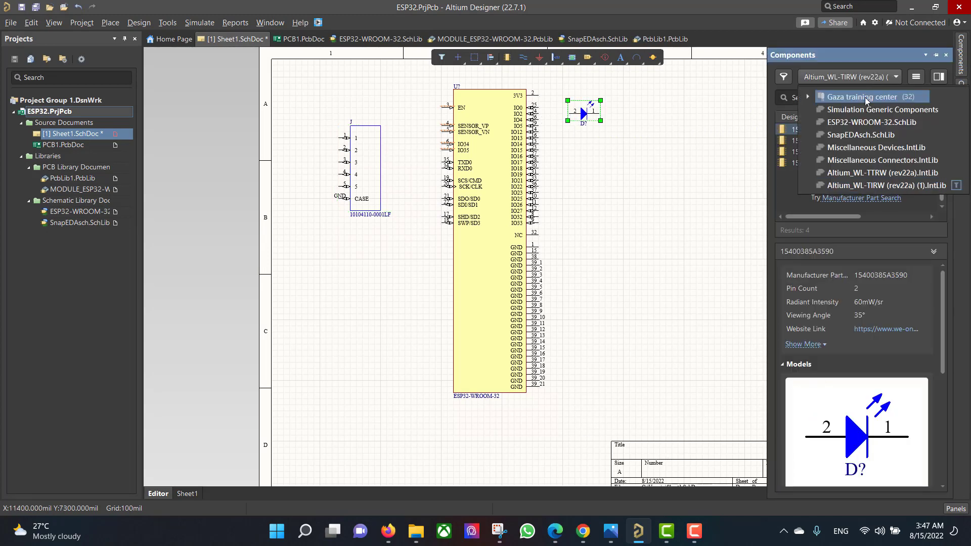
click(870, 148)
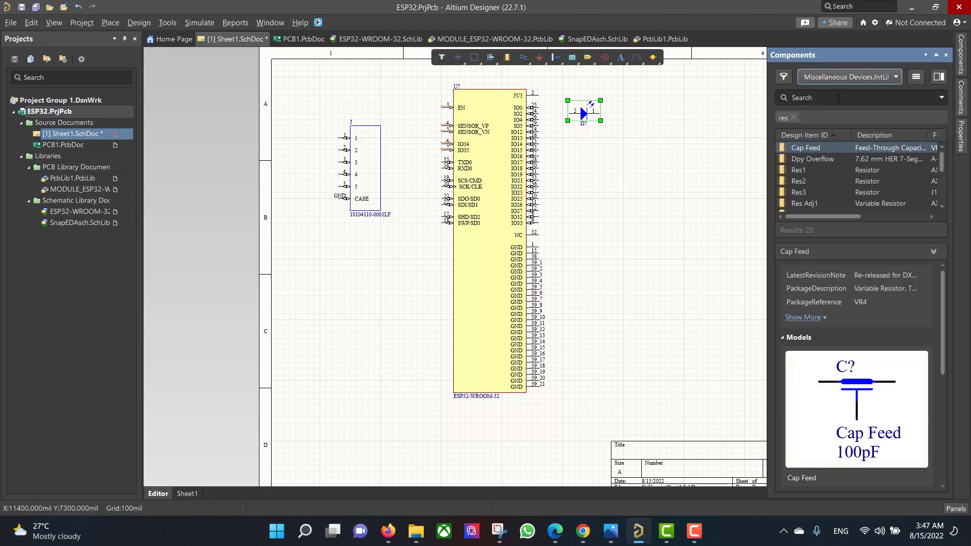
click(819, 170)
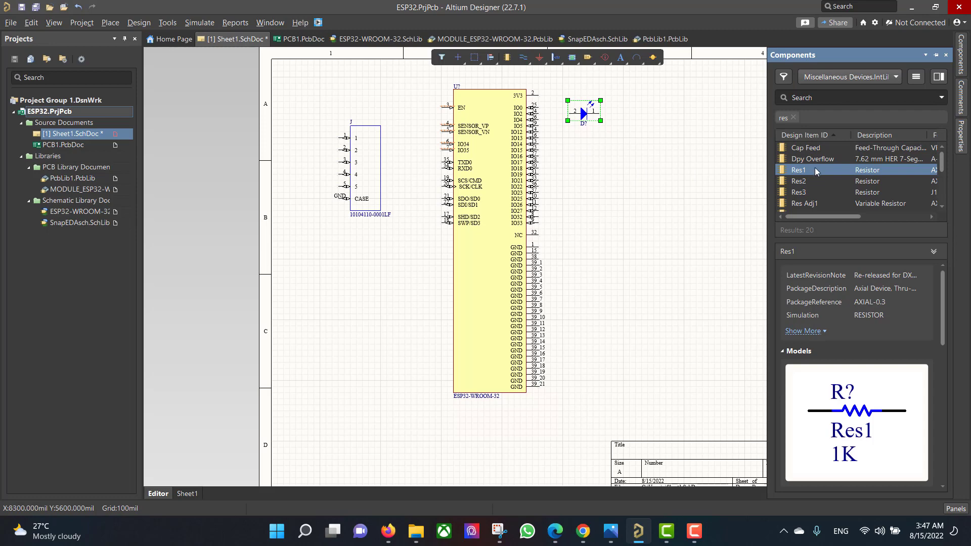
drag(684, 171, 543, 114)
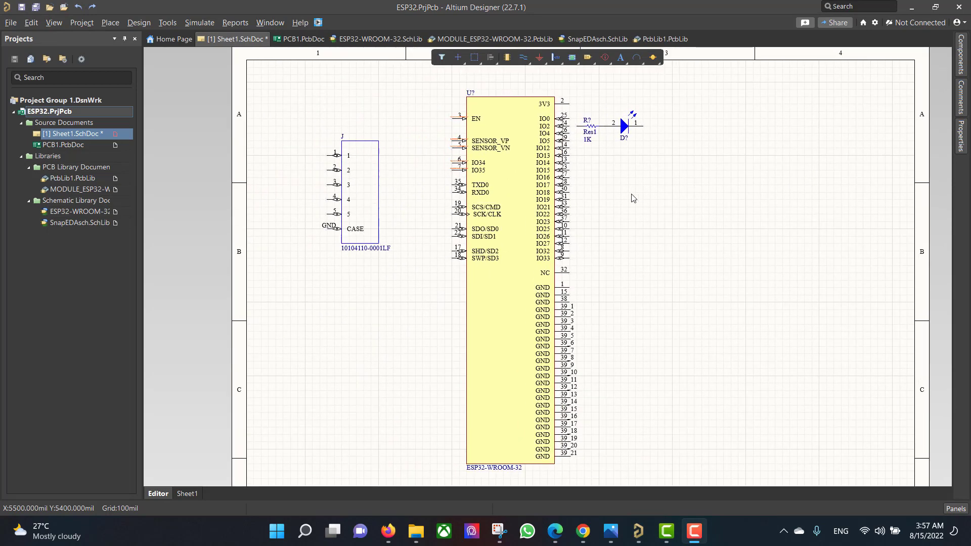
Step: Change the resistor's value label from 1K to 220
drag(577, 112, 590, 140)
double_click(588, 142)
double_click(590, 139)
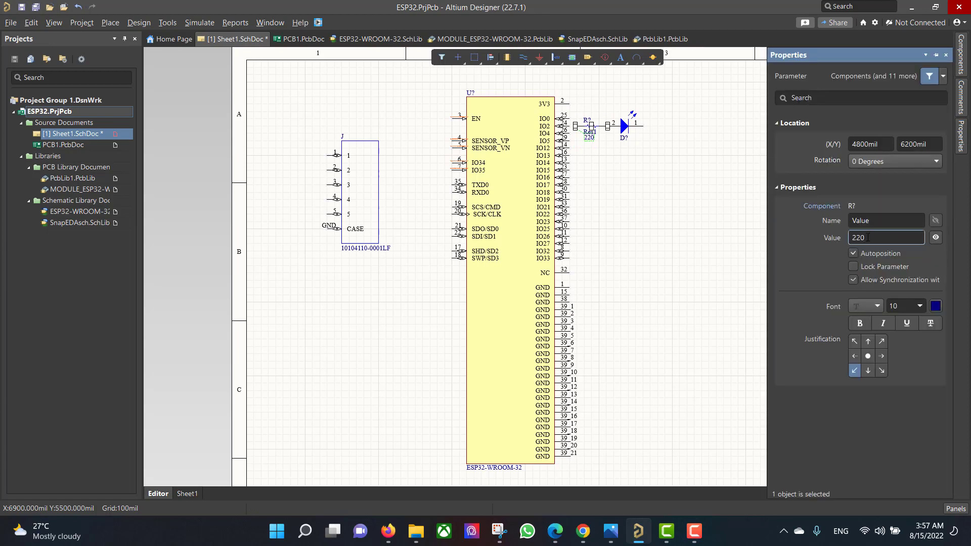
Step: Select the 220 resistor and LED pair and paste copies down into a column of ten
click(672, 175)
drag(672, 176, 656, 129)
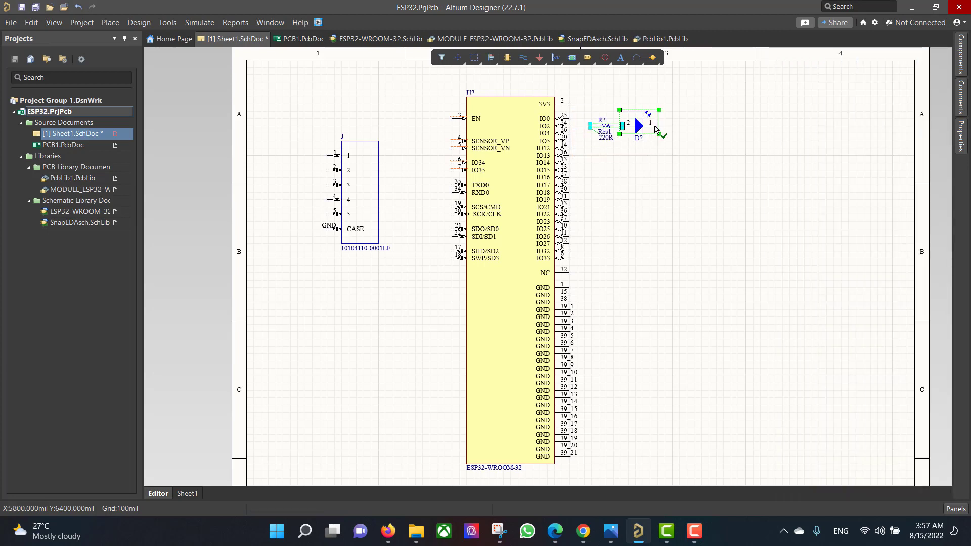
key(ctrl+v)
click(622, 149)
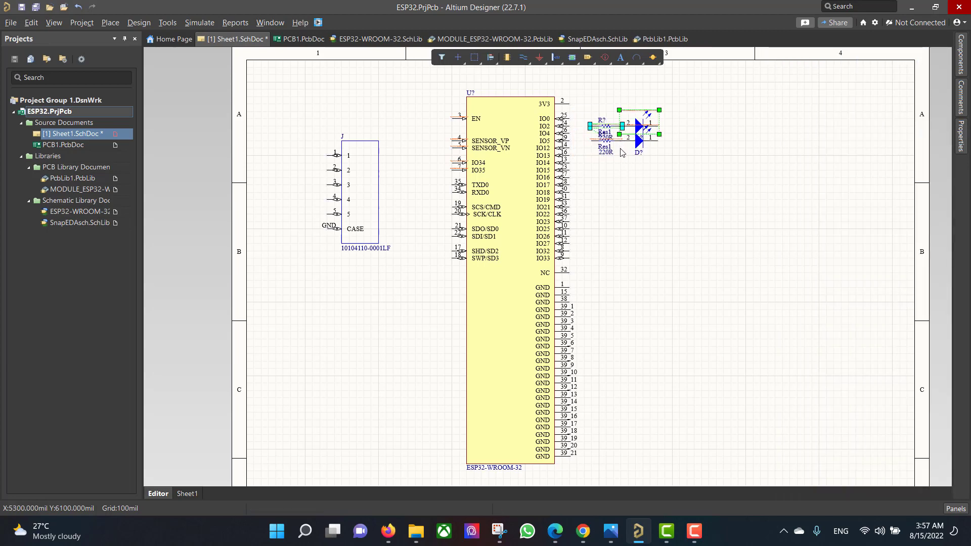
key(ctrl+v)
click(621, 158)
key(ctrl+v)
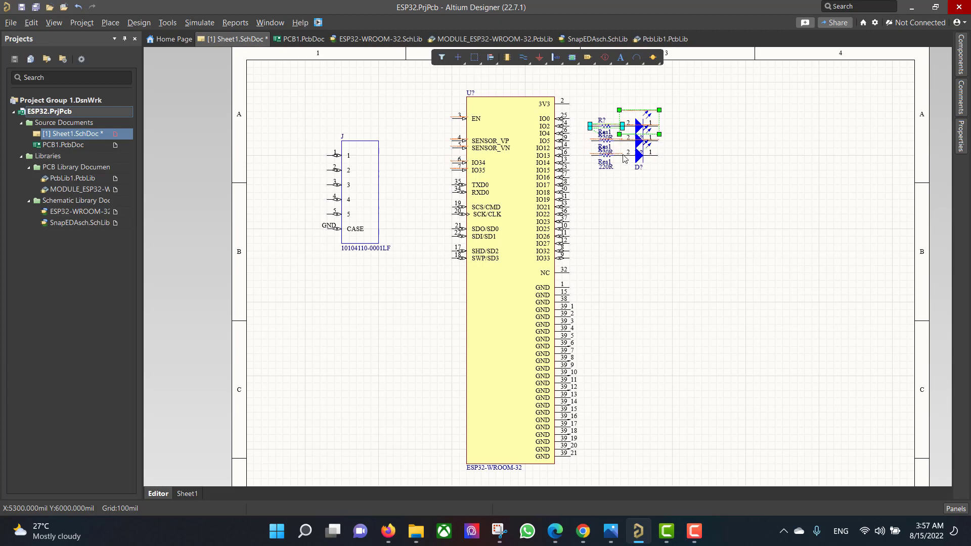
click(623, 177)
click(622, 191)
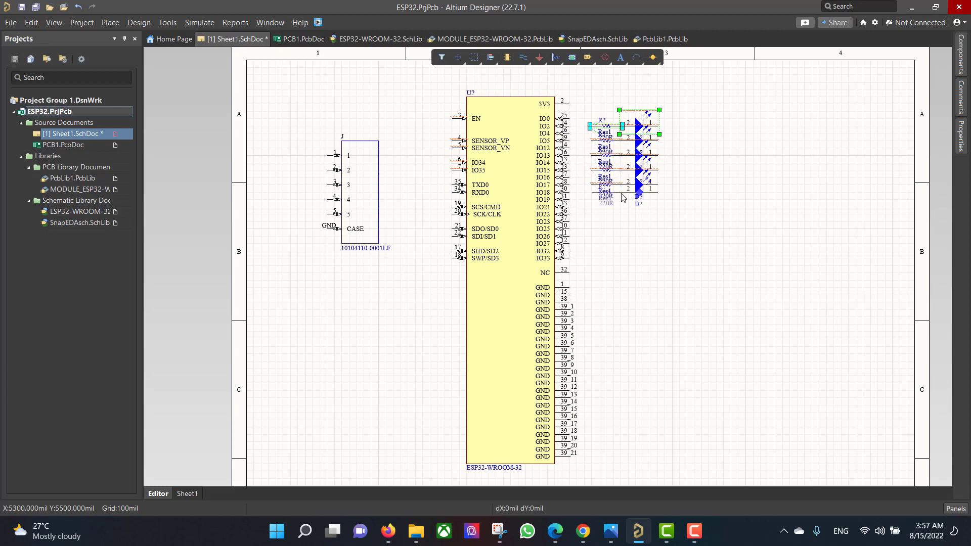
click(622, 204)
click(622, 218)
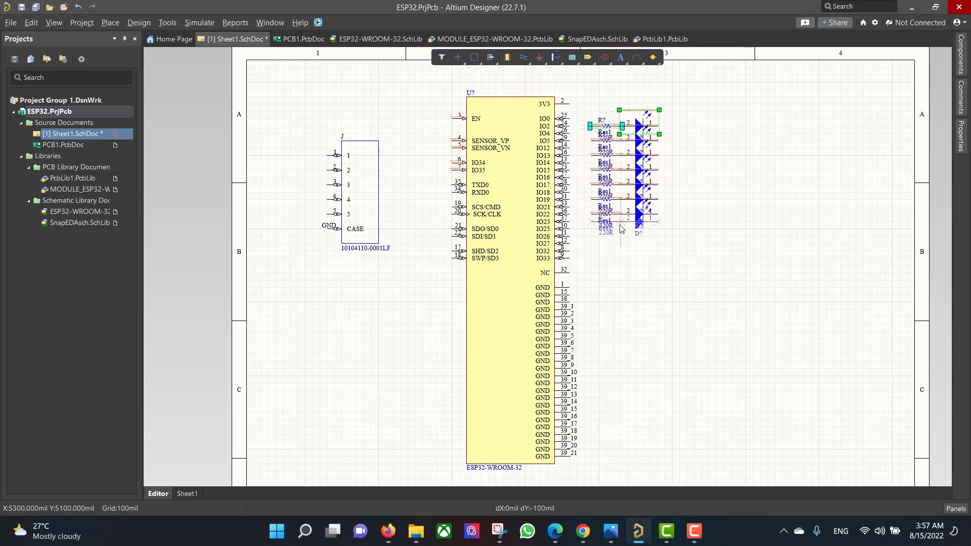
click(622, 231)
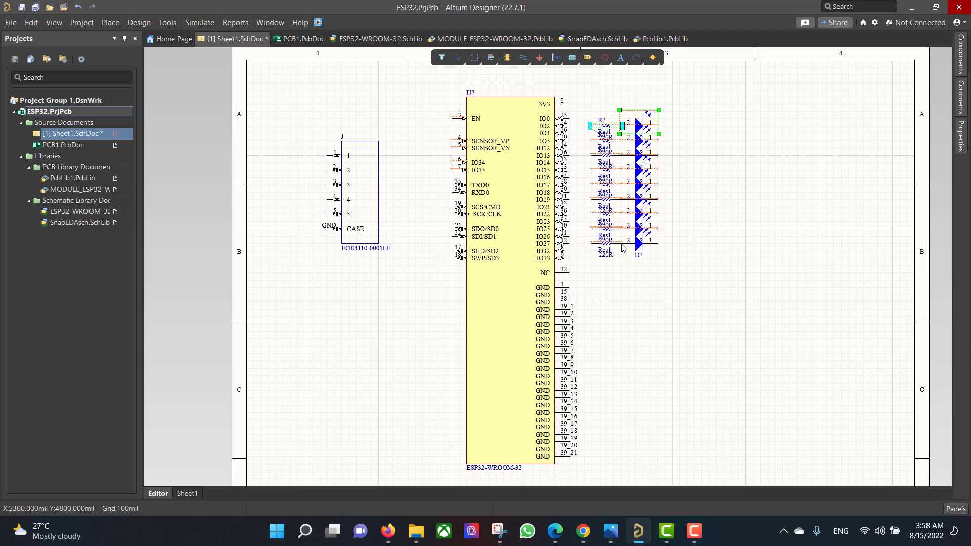
click(621, 259)
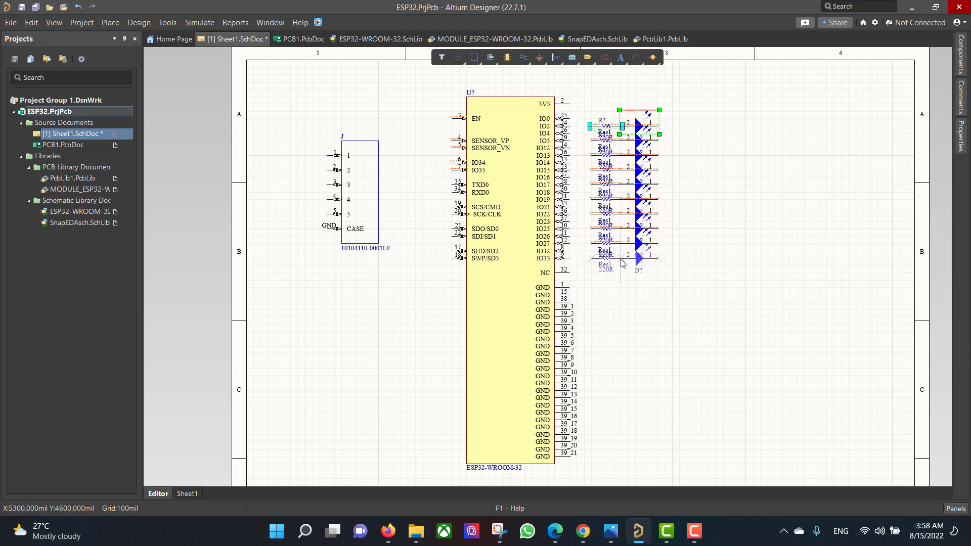
click(622, 262)
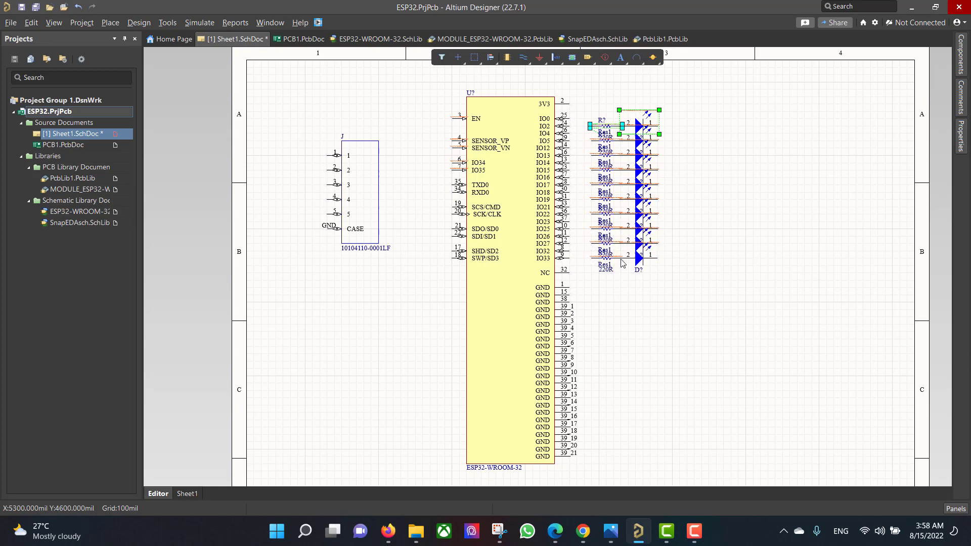
click(686, 135)
Step: Draw a vertical common wire joining the LEDs' pin-1 ends from top to bottom
click(524, 57)
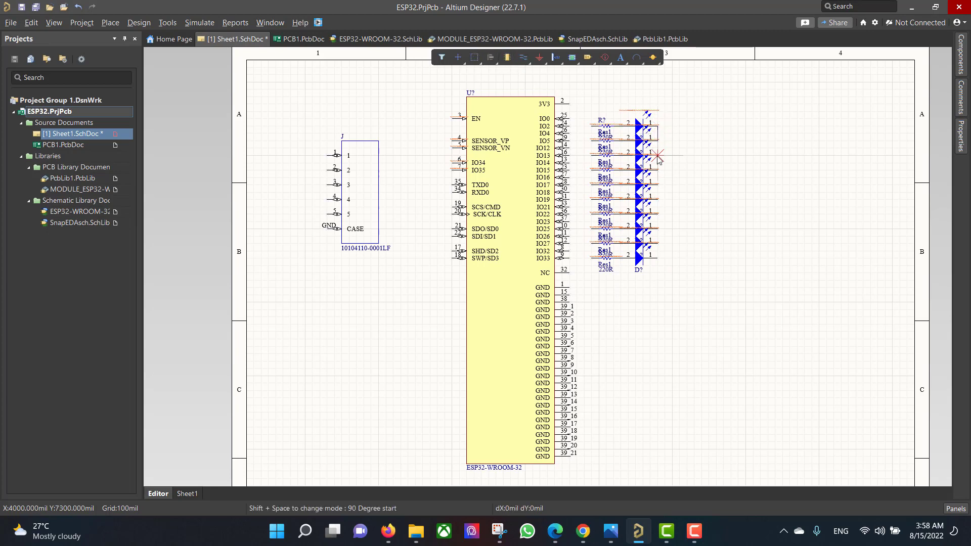
key(Escape)
key(Escape)
key(ctrl+z)
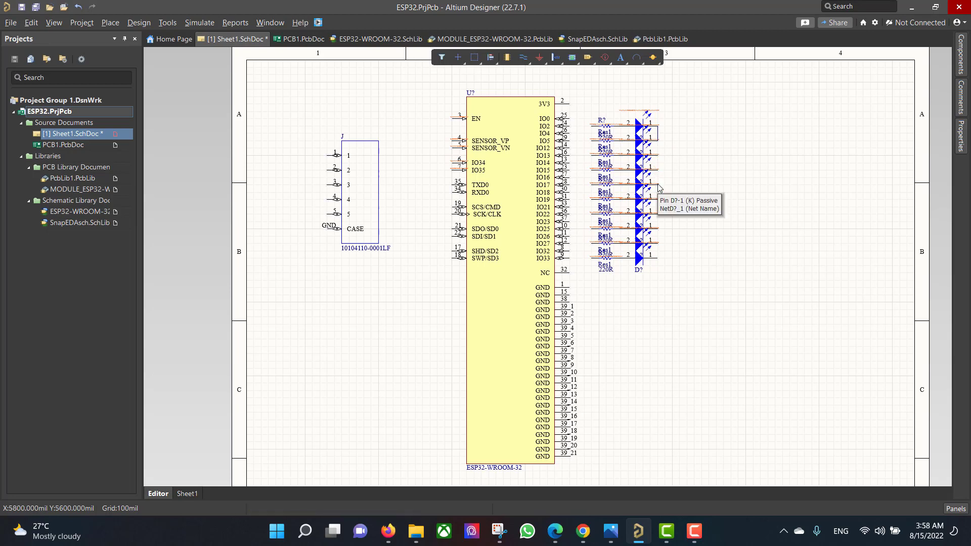
key(ctrl+z)
click(528, 62)
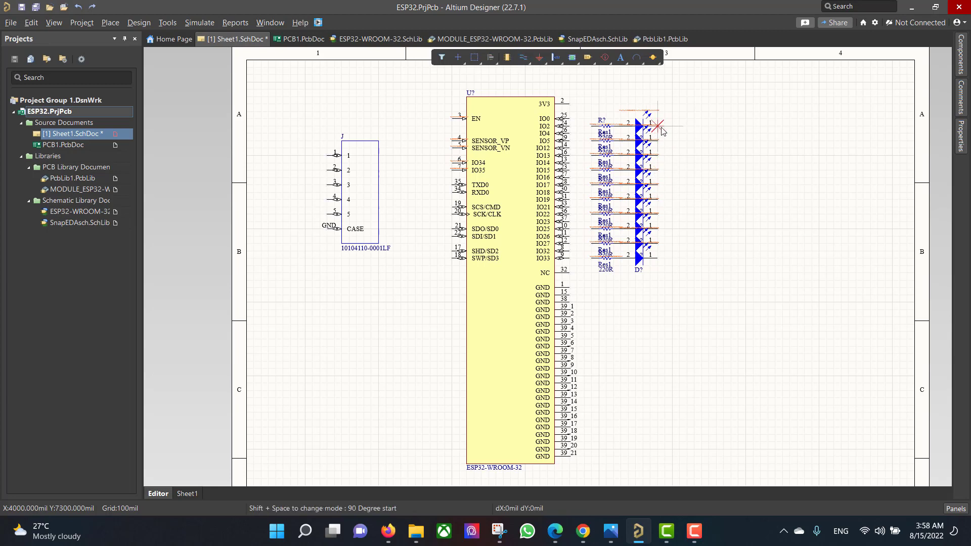
click(659, 126)
click(680, 259)
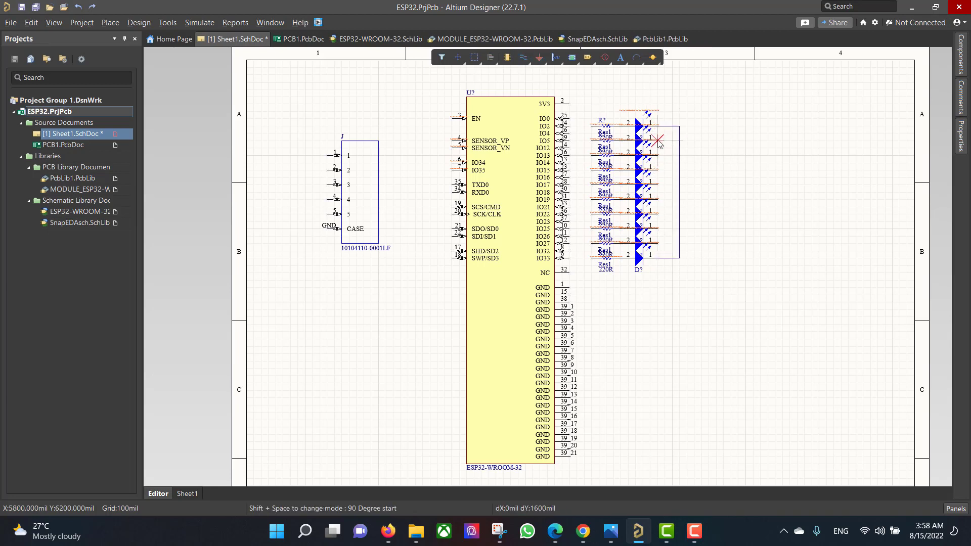
click(680, 140)
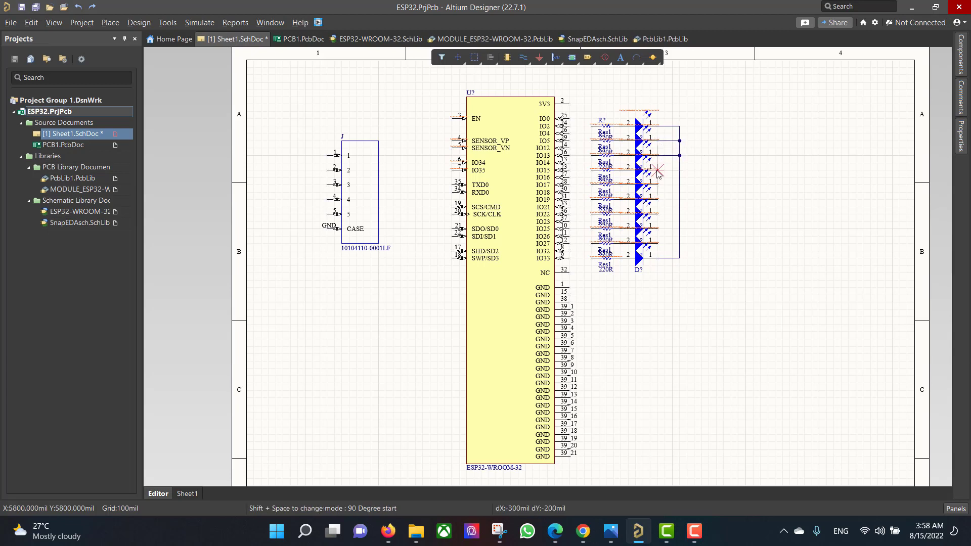
click(680, 170)
click(680, 184)
Step: Wire the resistors to the ESP32 IO pins, from IO17 down to IO33
click(657, 200)
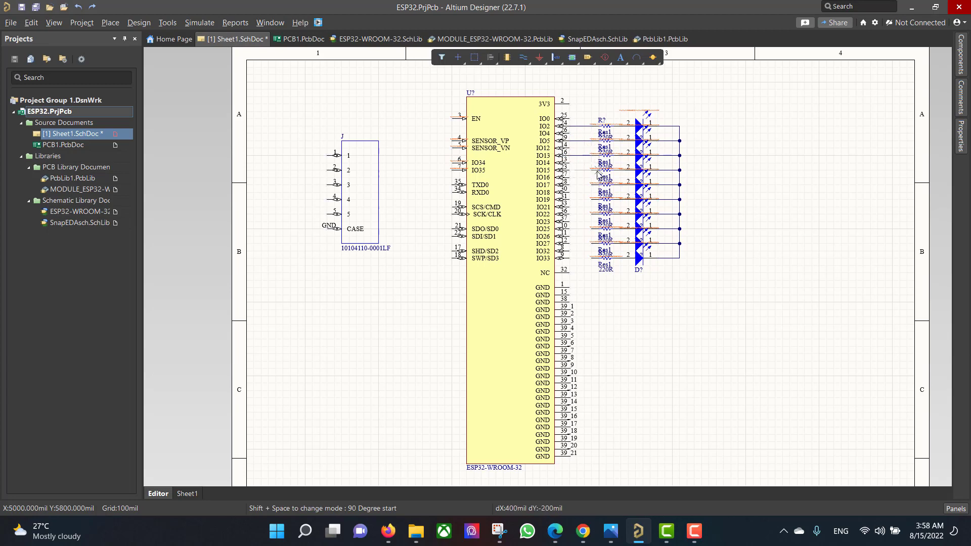
click(570, 185)
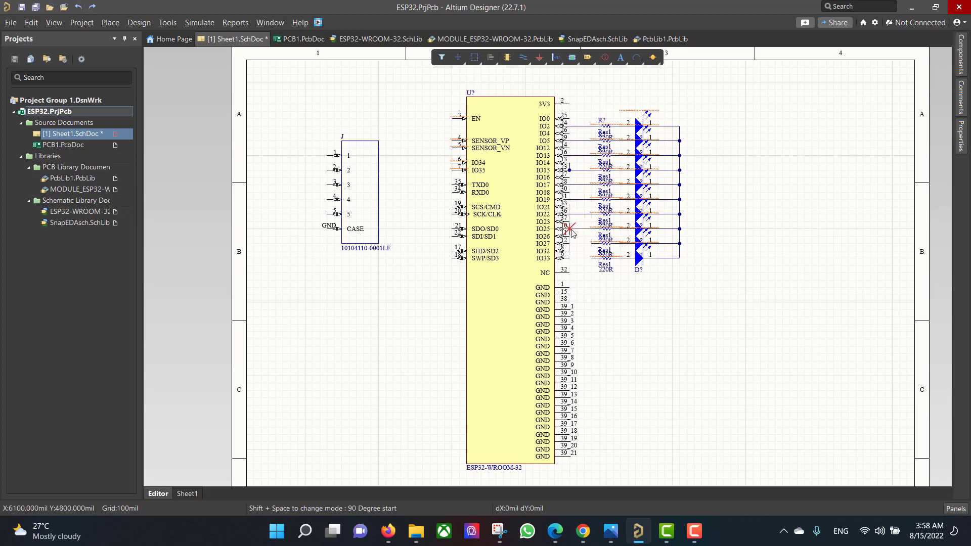
click(569, 259)
right_click(706, 147)
right_click(657, 125)
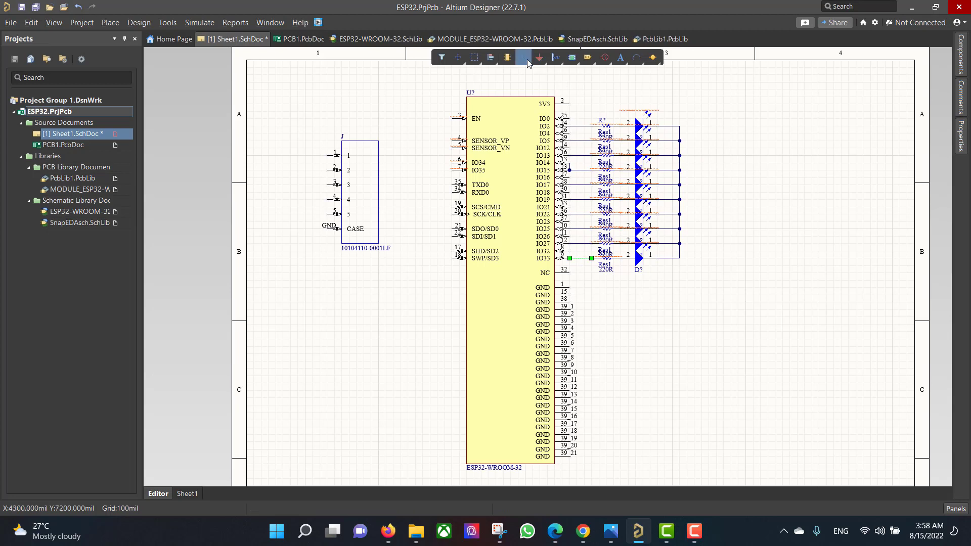
click(528, 63)
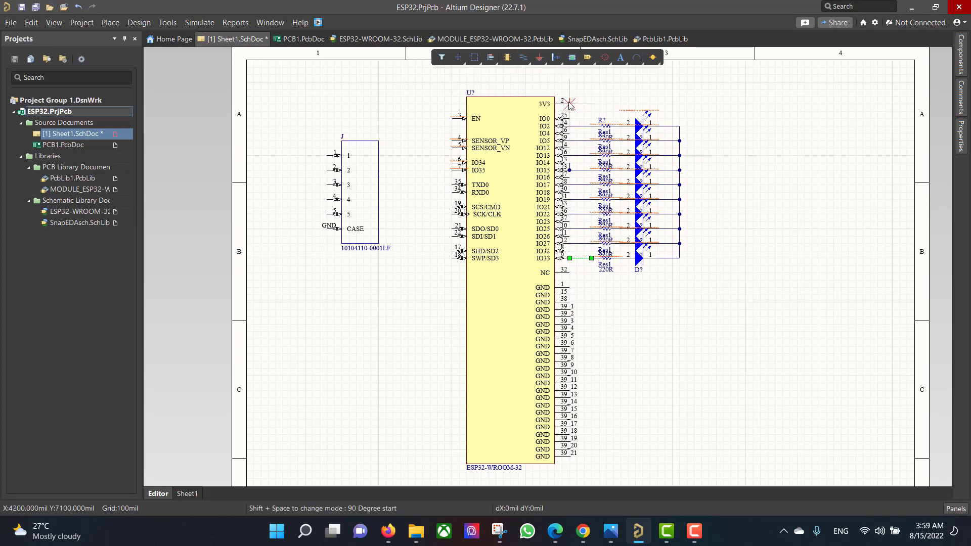
Step: Place a net label named VCC on the connector's first pin
right_click(524, 57)
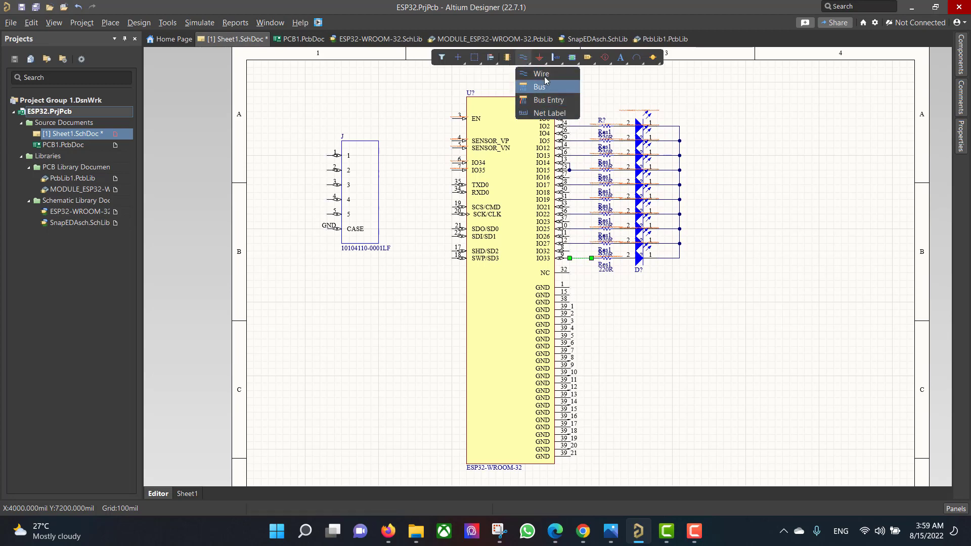
click(548, 113)
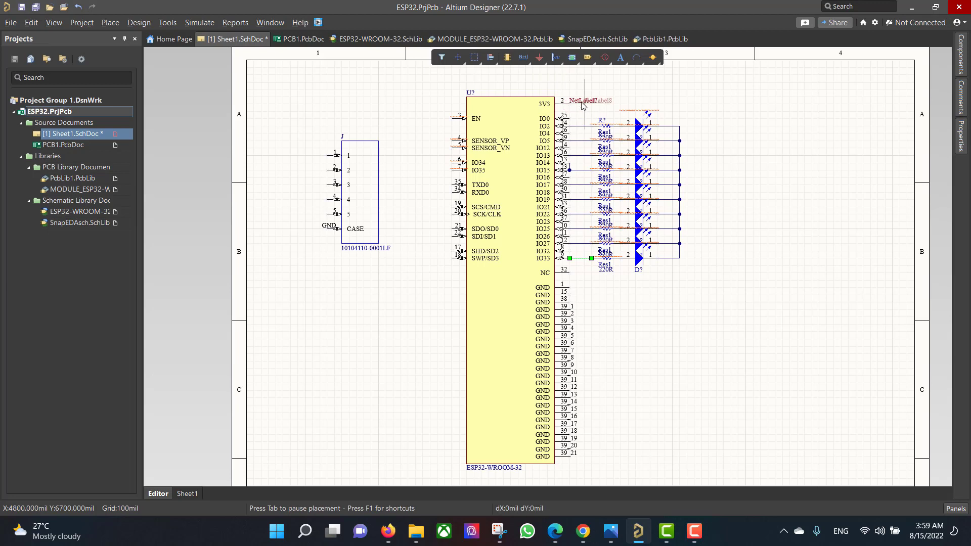
key(Tab)
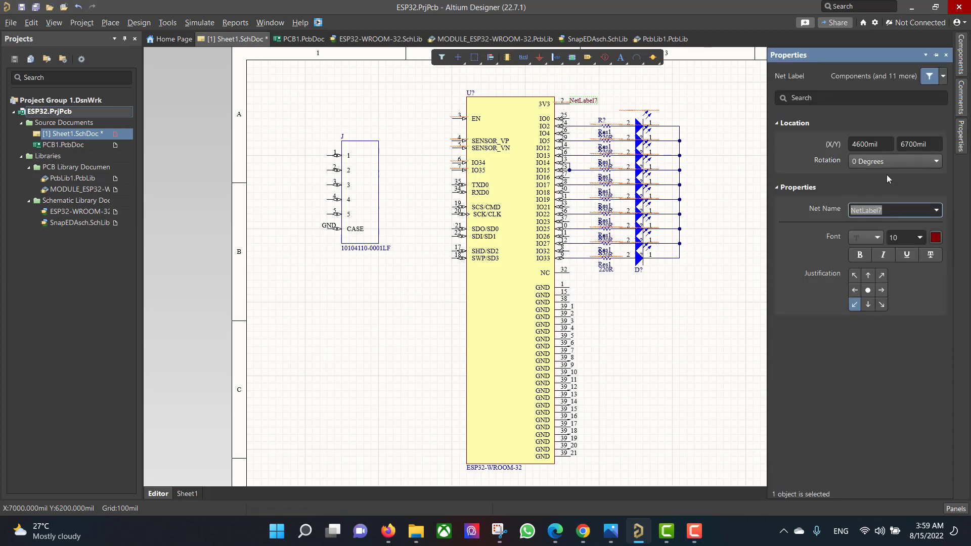
text(VCC)
key(Return)
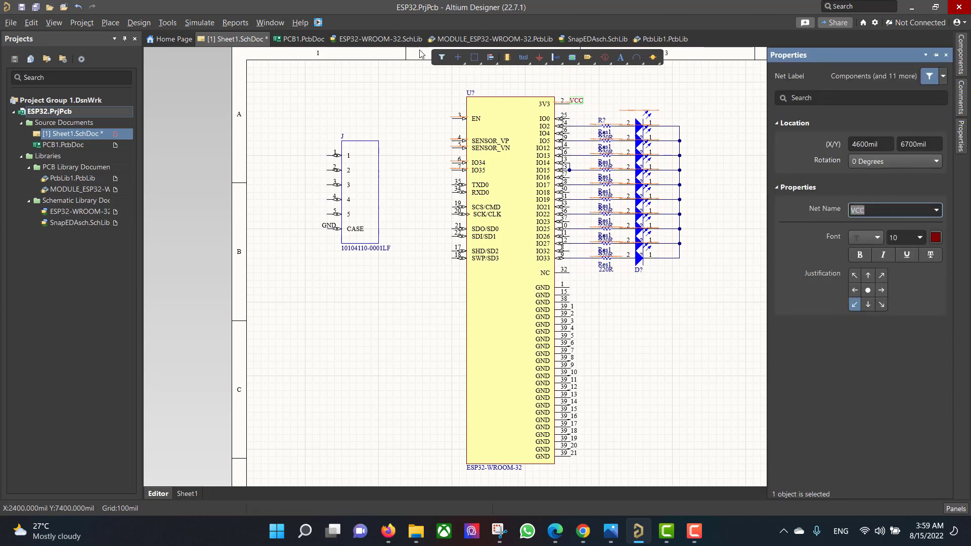
click(524, 58)
click(329, 157)
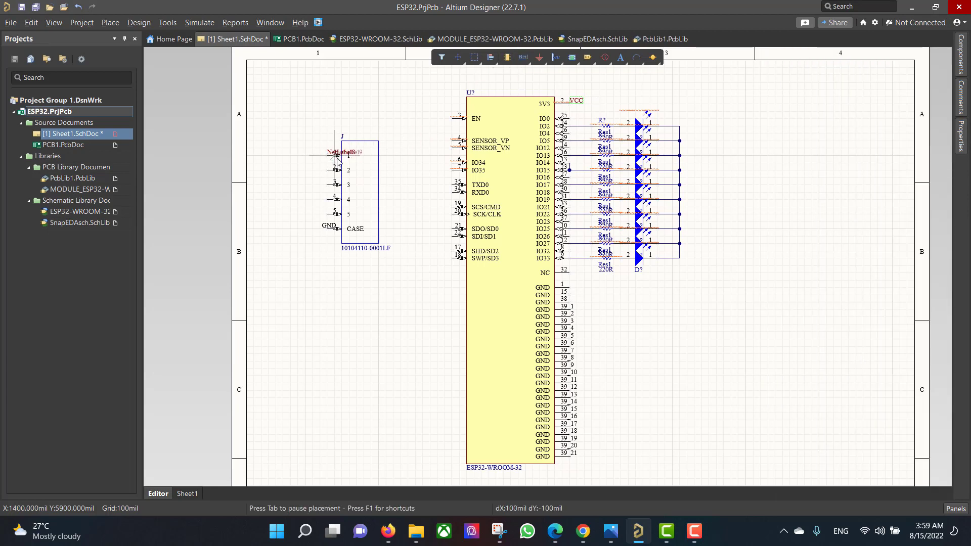
right_click(337, 154)
double_click(334, 152)
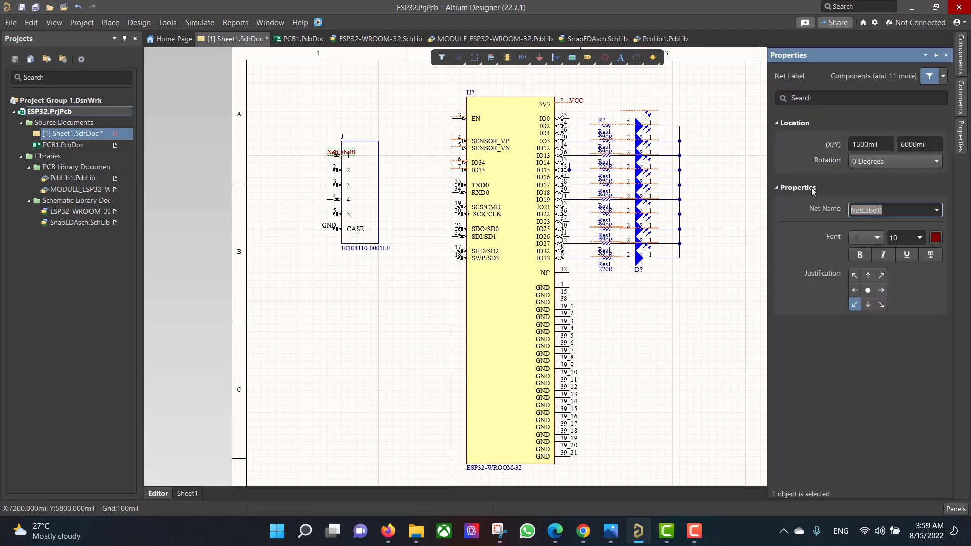
text(VCC)
click(449, 272)
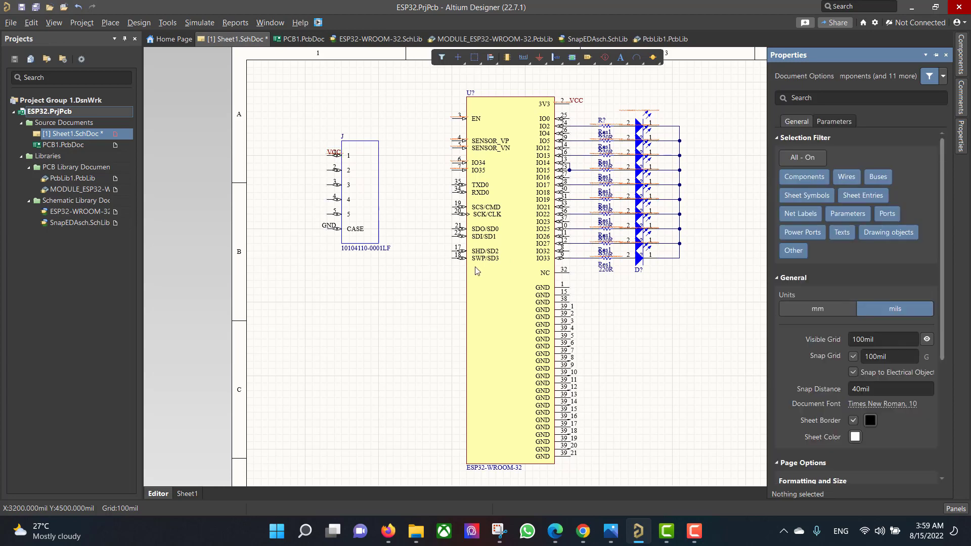
Step: Add GND ports to the module's last GND pin, the connector CASE and the LED line
click(539, 57)
click(569, 458)
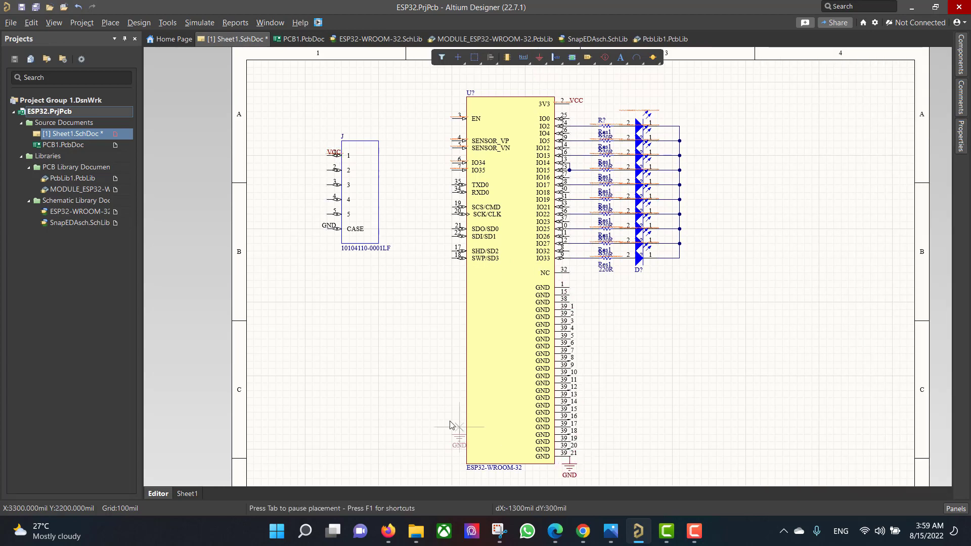
click(327, 228)
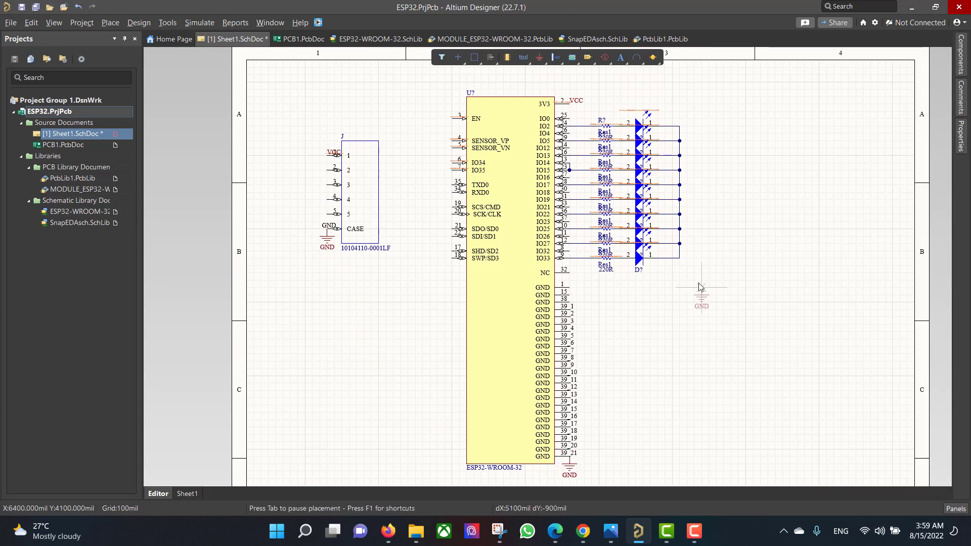
click(679, 258)
key(Escape)
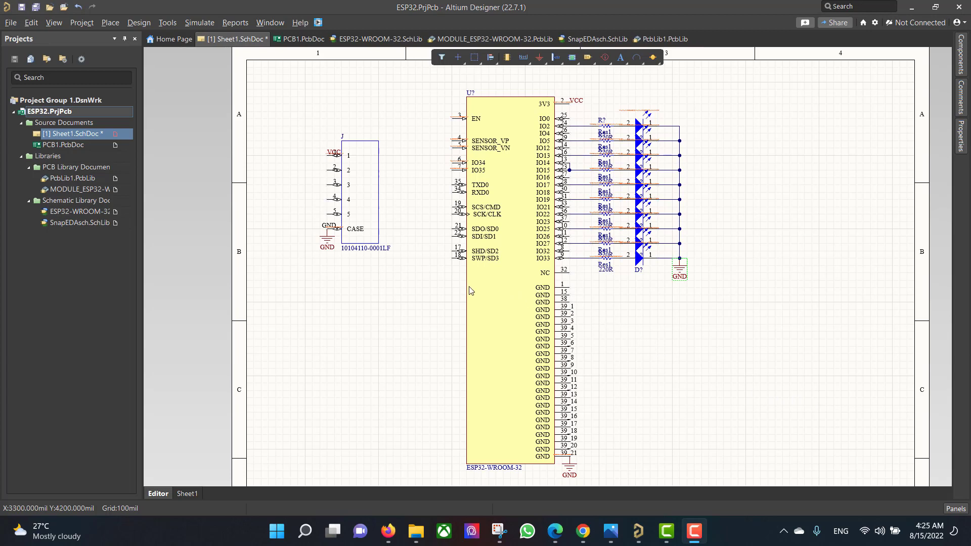
click(167, 22)
Step: Annotate all schematic sheets, applying the 21 designator changes (D1–D10, R1–R10, U1)
mouse_move(295, 167)
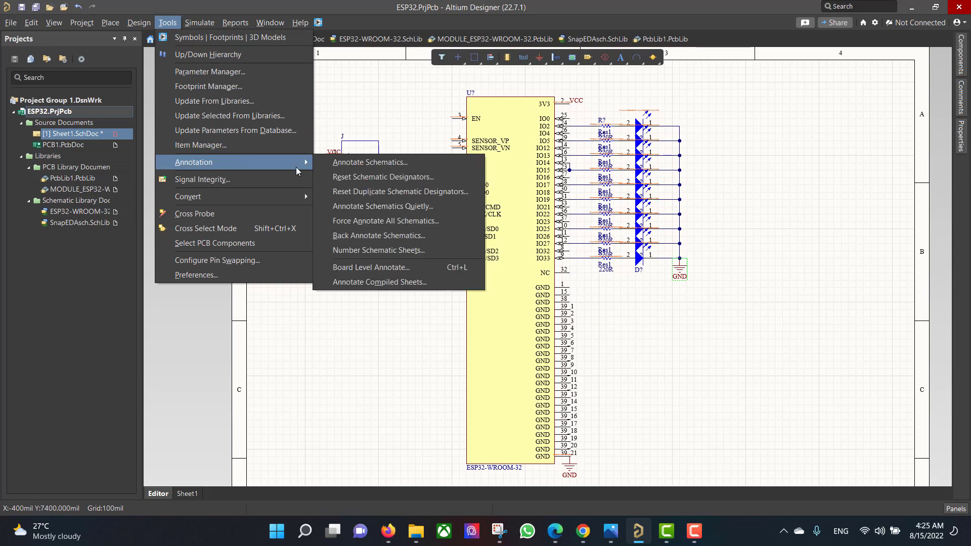
click(367, 163)
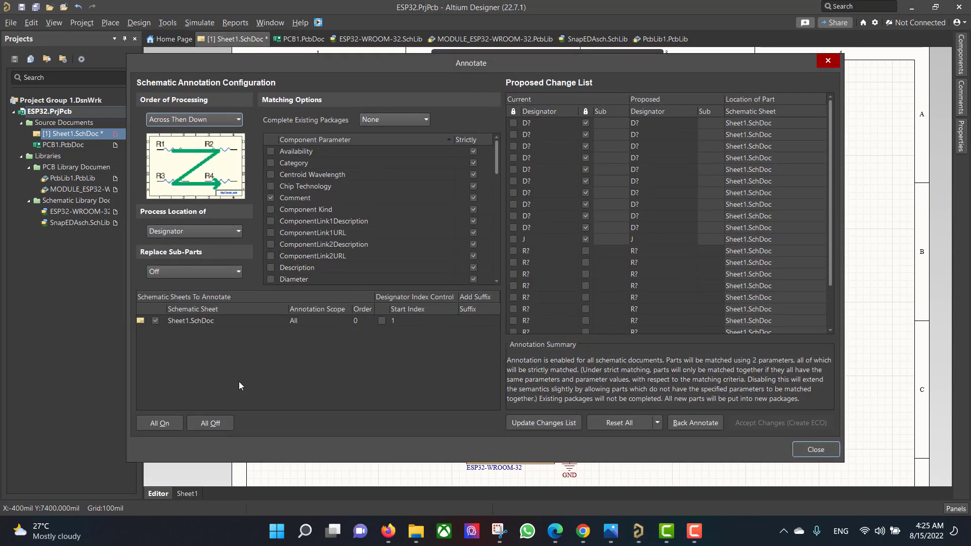
click(165, 423)
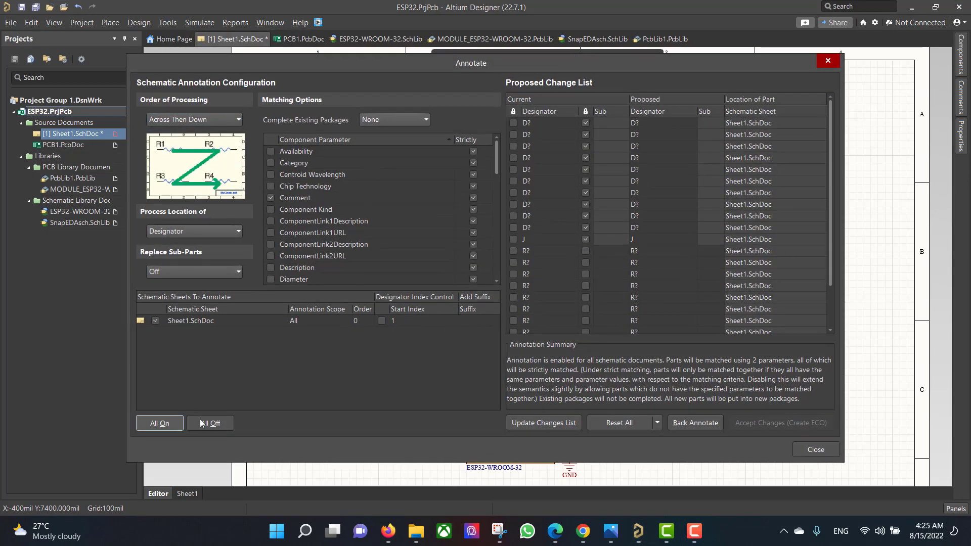
click(549, 422)
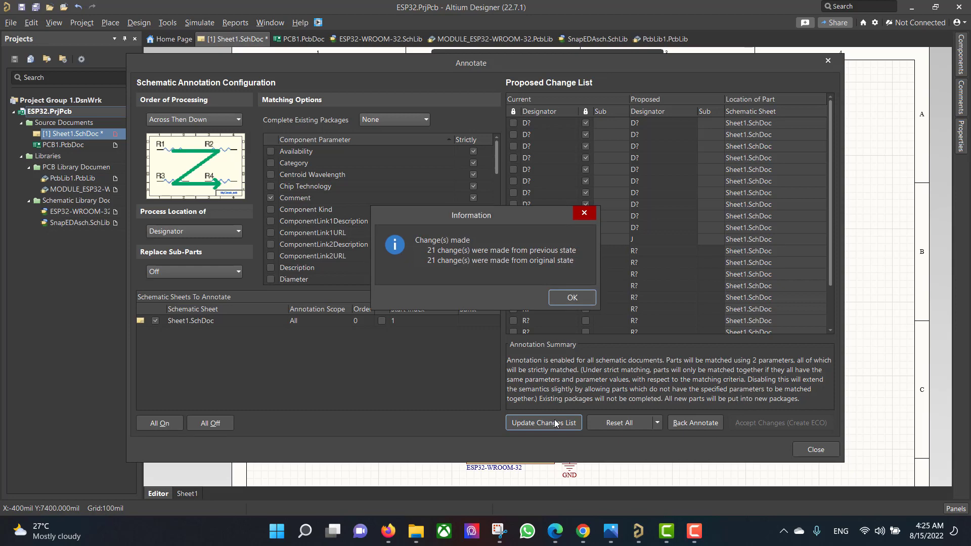
click(566, 298)
click(740, 421)
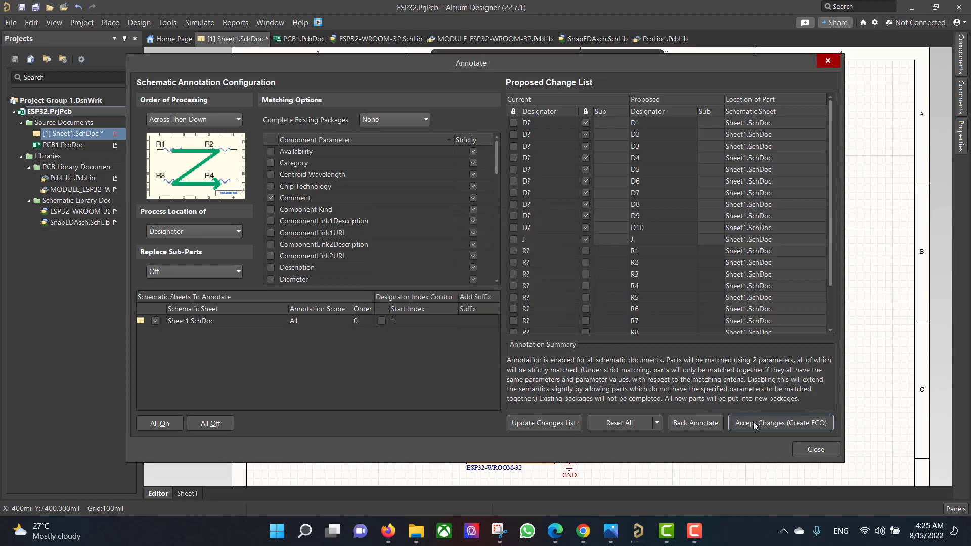
click(192, 403)
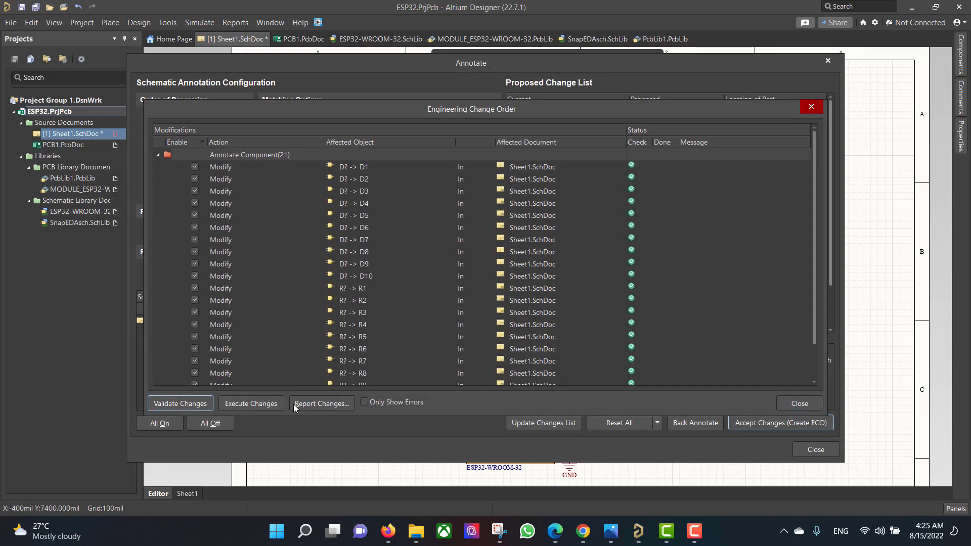
click(271, 407)
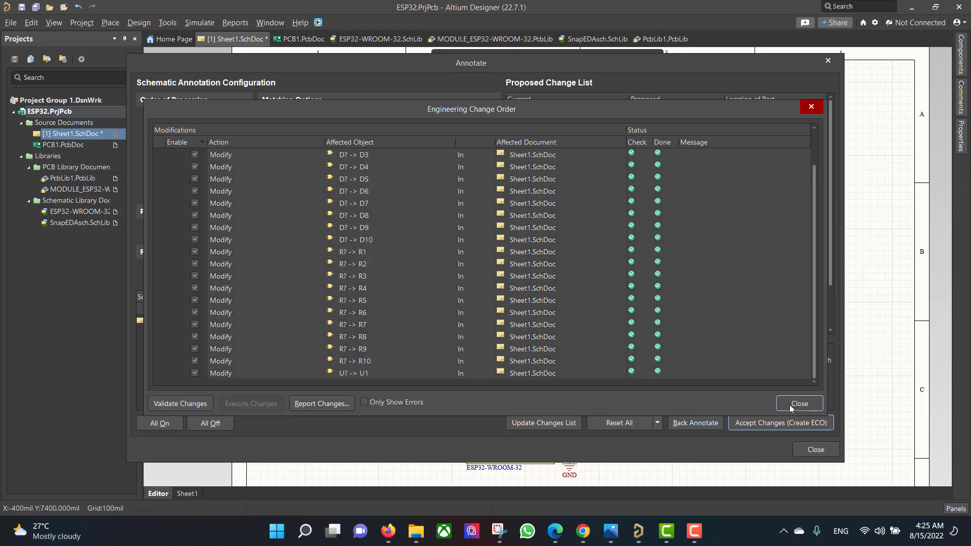
click(791, 405)
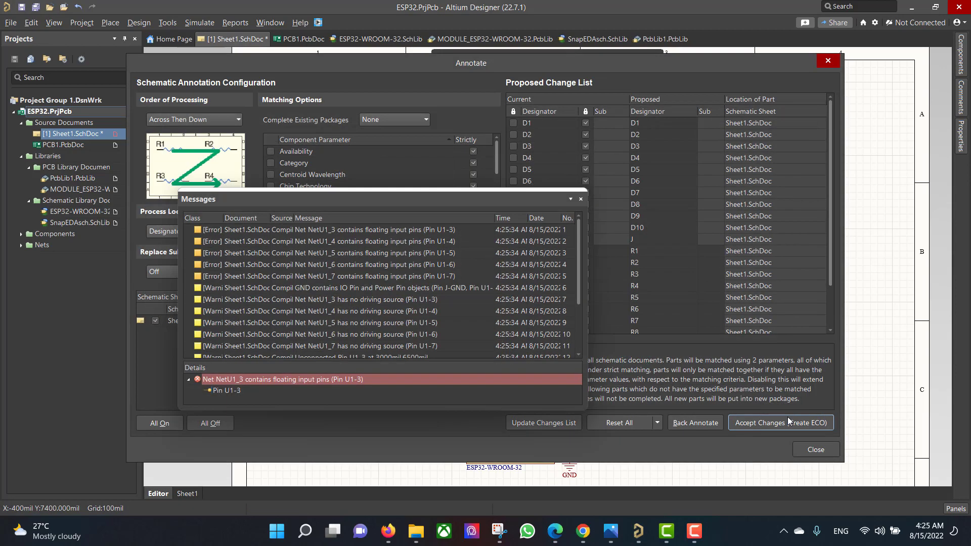
click(582, 200)
click(797, 451)
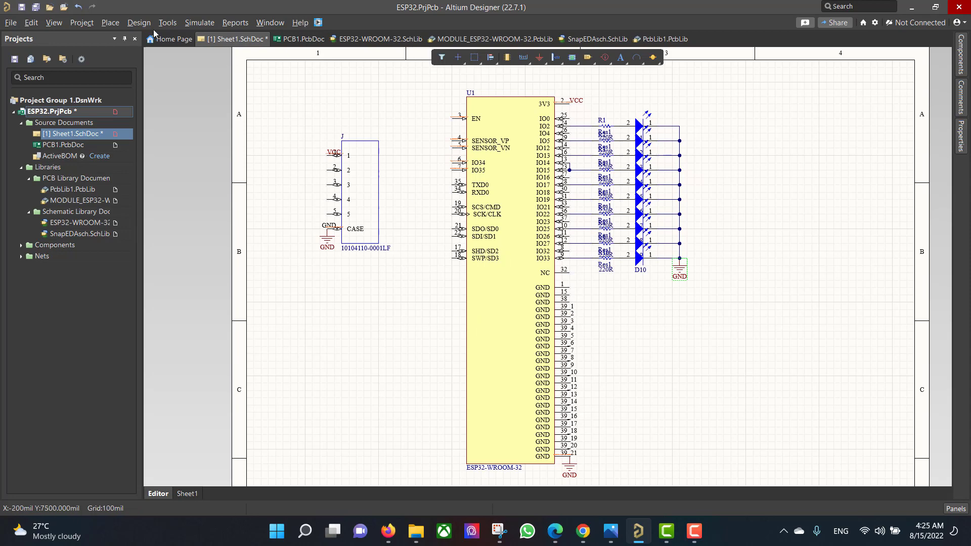
Step: Validate and execute the update that sends the components and nets to PCB1.PcbDoc
click(138, 22)
key(Escape)
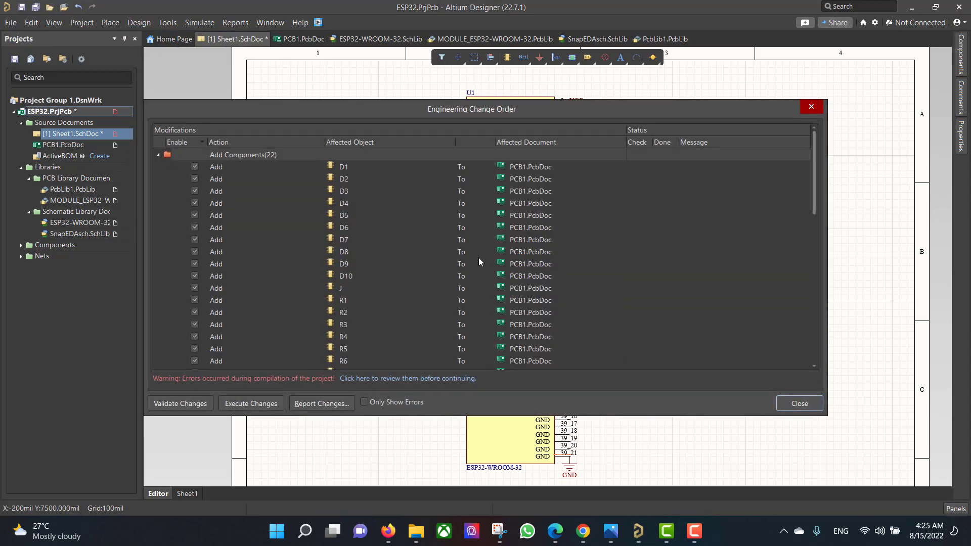
click(180, 404)
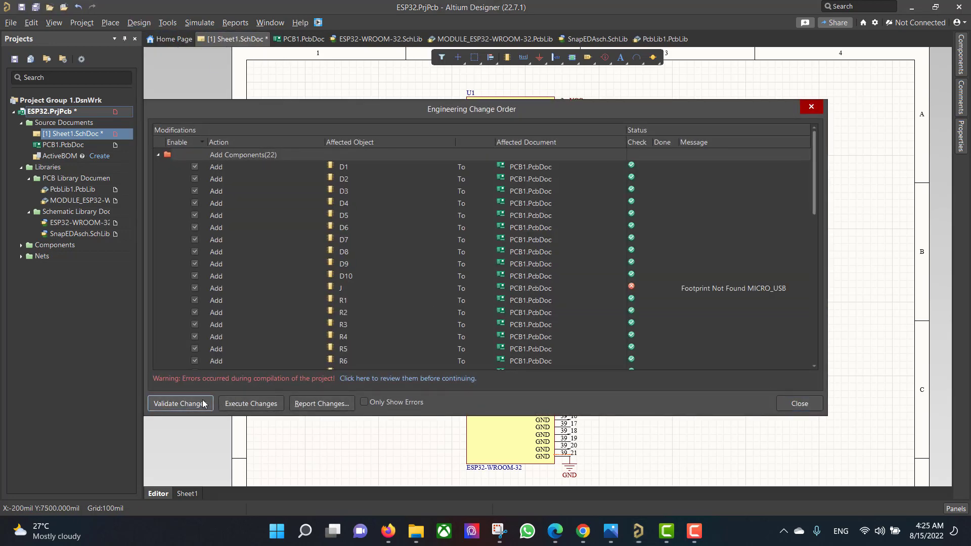
click(263, 409)
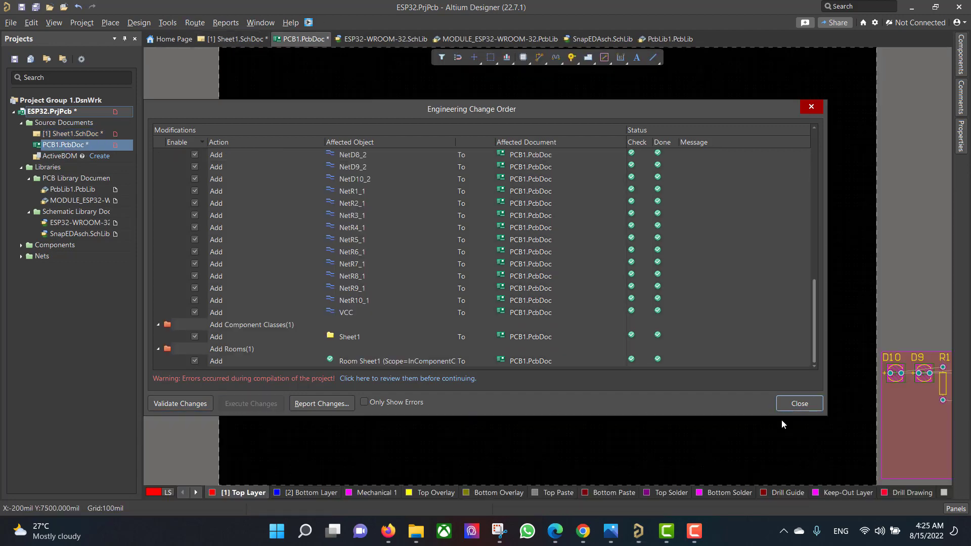
Step: Move all transferred components onto the board area and delete the old board outline
click(807, 405)
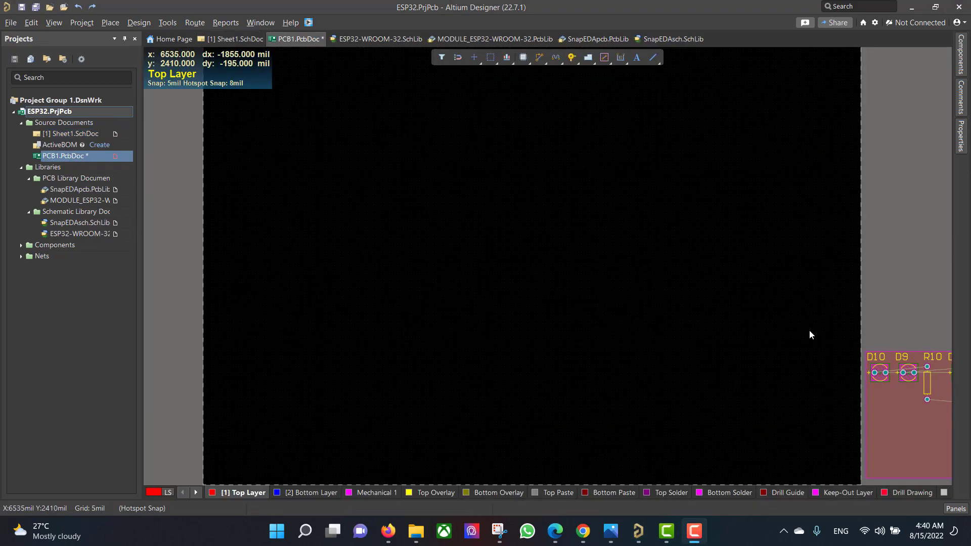
drag(799, 328, 887, 481)
drag(754, 423, 744, 198)
click(558, 233)
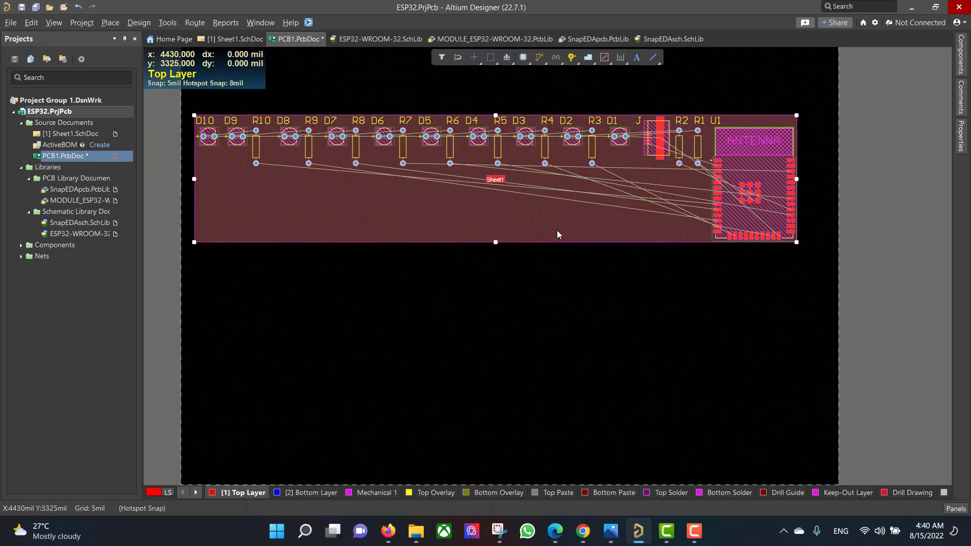
key(Delete)
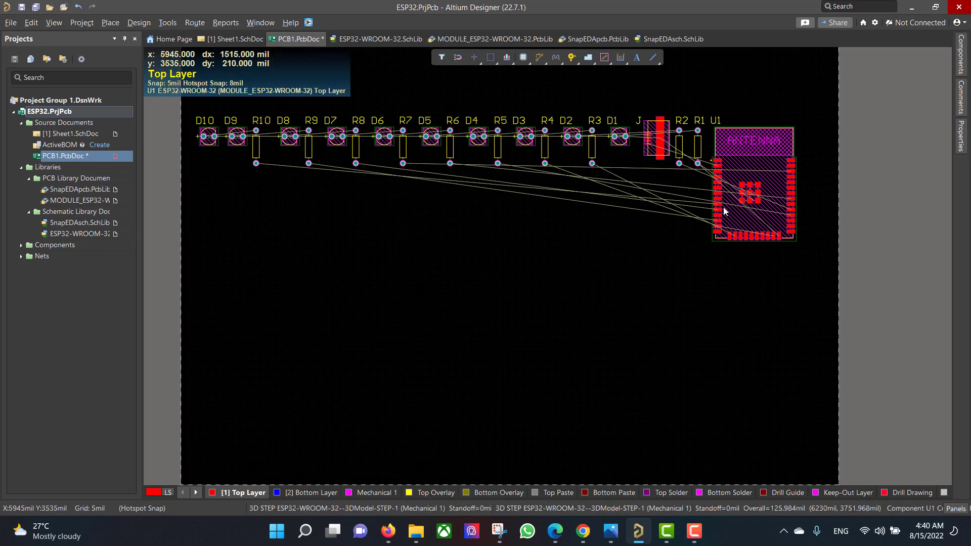
Step: Centre U1 below the part row and place connector J beneath it
drag(725, 211, 469, 265)
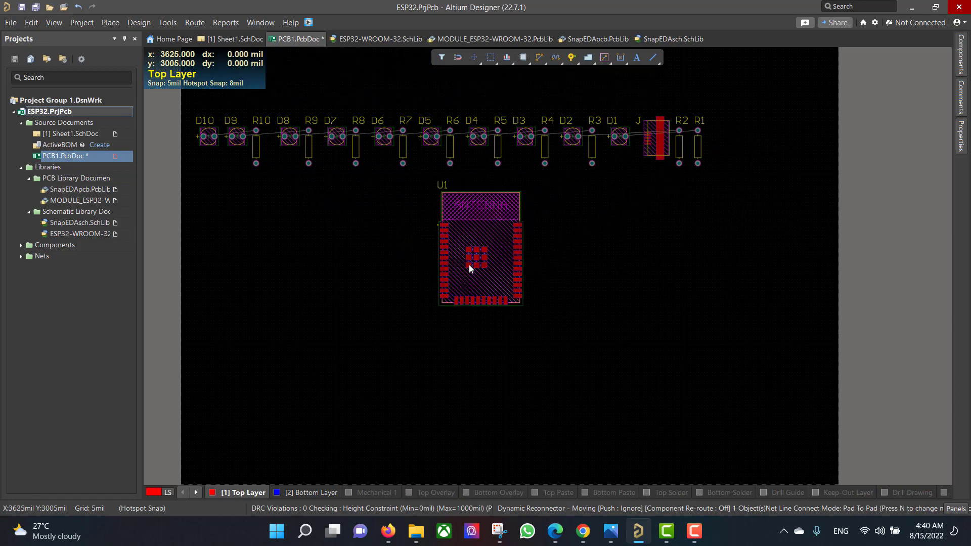
drag(660, 138, 553, 209)
drag(592, 152, 579, 212)
drag(572, 138, 561, 166)
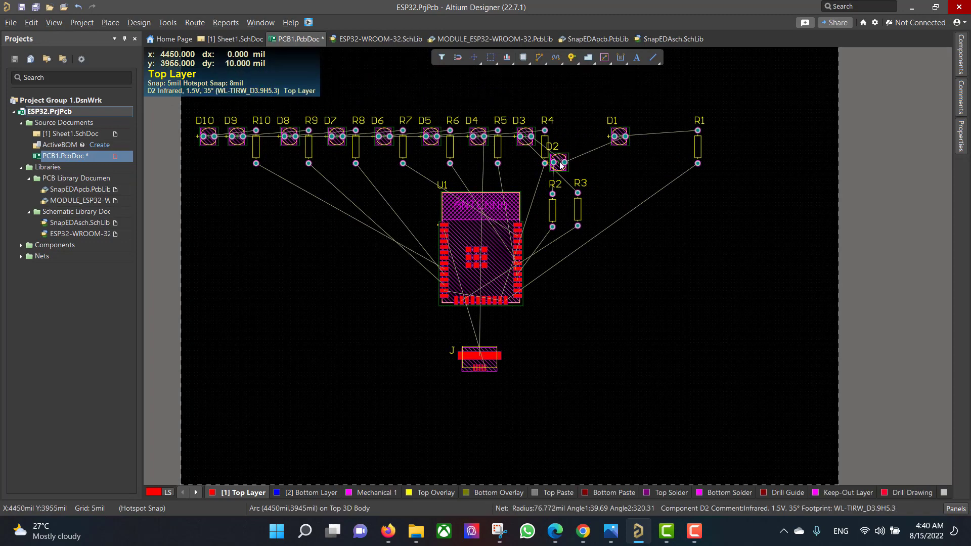
key(ctrl+z)
key(ctrl+z)
key(ctrl+z)
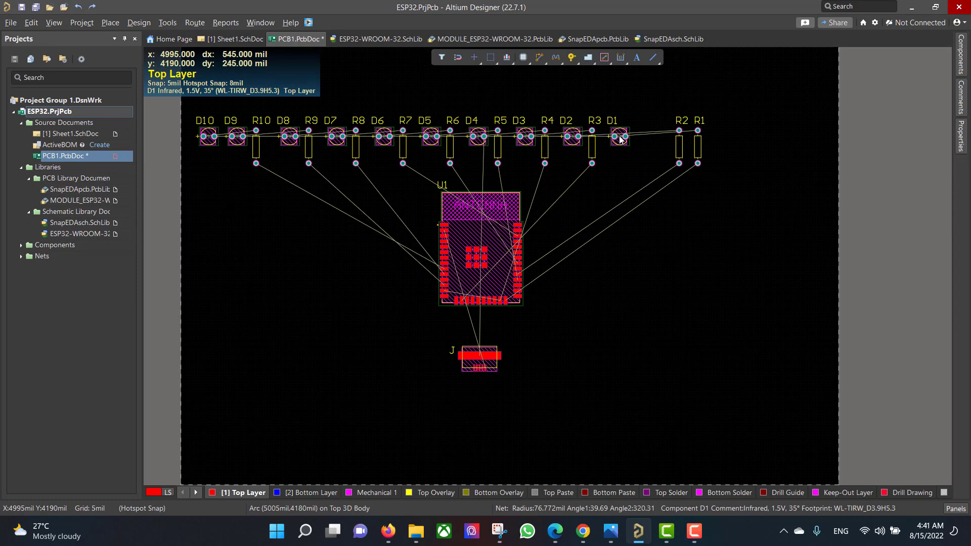
Step: Arrange D1–D4 in a row with resistors R1–R4 below them
drag(621, 140, 643, 132)
drag(699, 166, 641, 190)
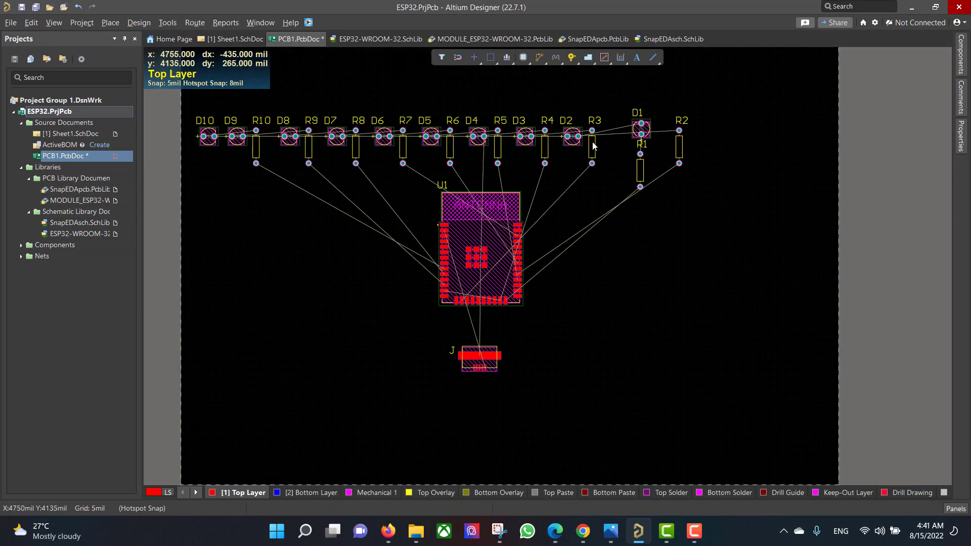
drag(572, 139, 679, 166)
drag(682, 117, 680, 129)
drag(591, 141, 604, 185)
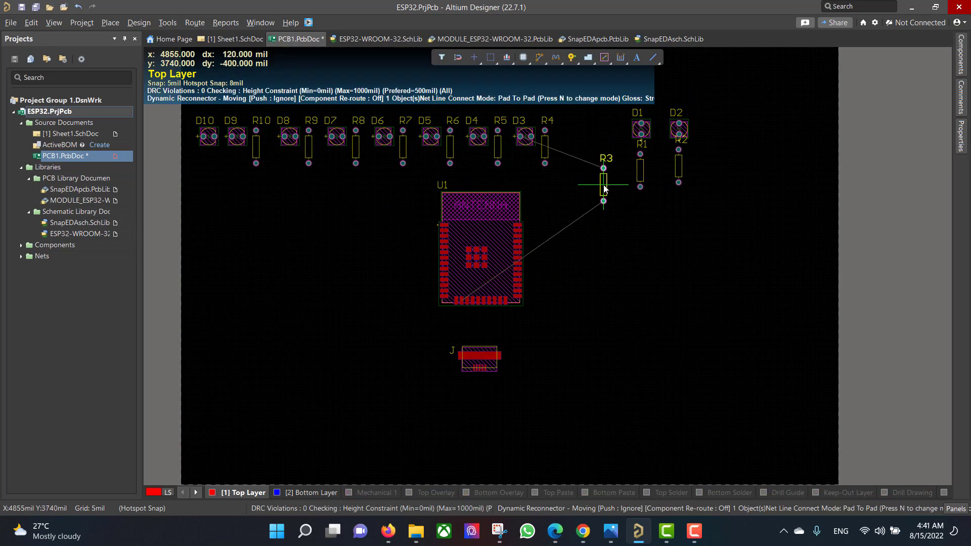
drag(525, 139, 558, 172)
key(space)
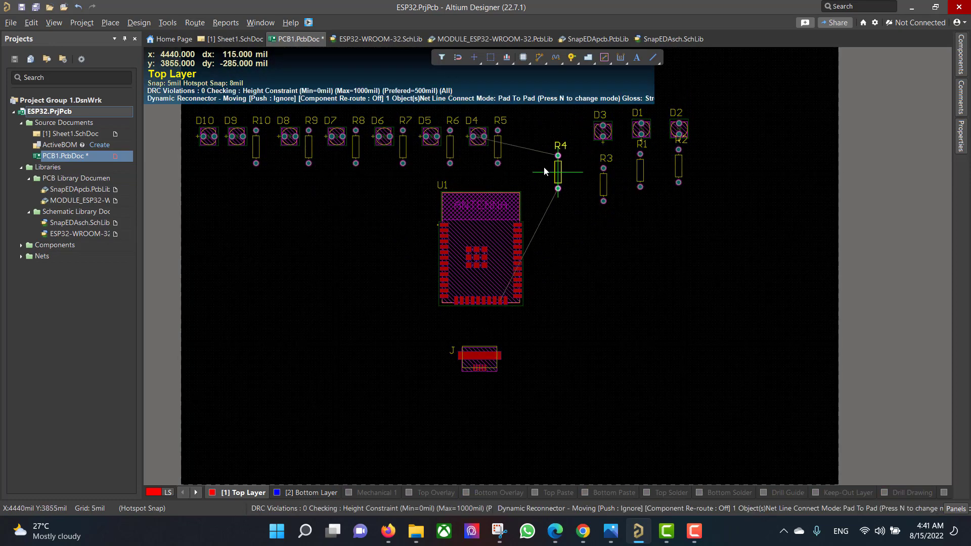
key(space)
drag(478, 136, 557, 130)
drag(497, 147, 511, 161)
Step: Line up D5–D10 in the diode row with R6–R10 below, rotating diodes as needed
key(space)
drag(432, 136, 474, 156)
key(space)
drag(384, 137, 472, 123)
drag(403, 147, 440, 158)
key(space)
drag(337, 136, 443, 122)
drag(356, 145, 398, 168)
drag(290, 137, 362, 163)
key(space)
drag(236, 136, 361, 120)
drag(257, 149, 329, 164)
drag(208, 136, 317, 117)
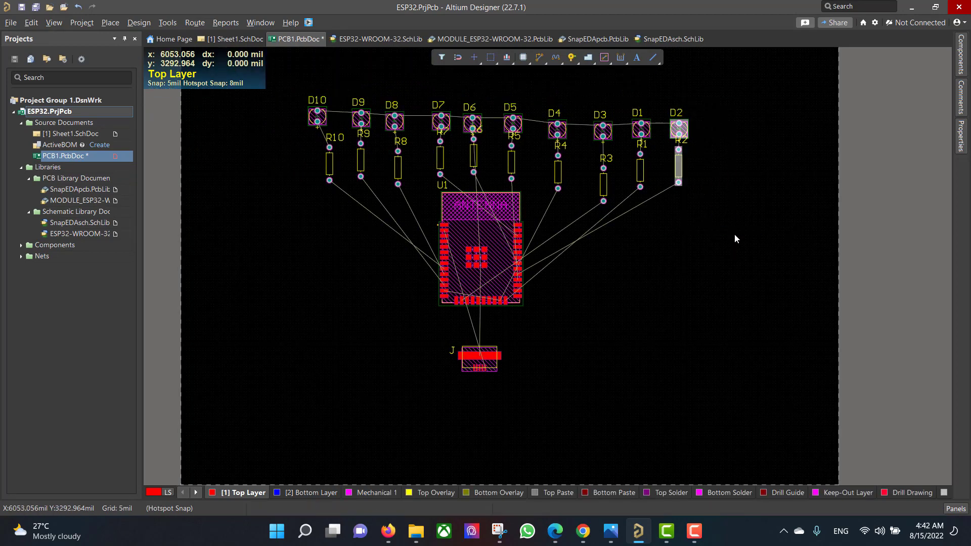
Step: Select the row of ten diodes and shift it into its final position
double_click(679, 163)
shift+click(680, 129)
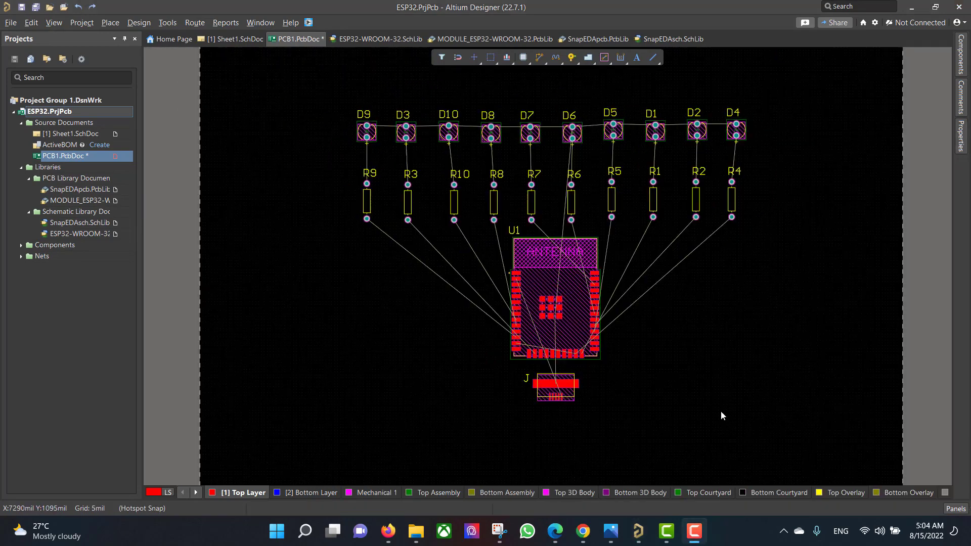
drag(344, 98, 755, 154)
drag(739, 152, 739, 148)
right_drag(680, 277, 658, 277)
drag(292, 113, 718, 160)
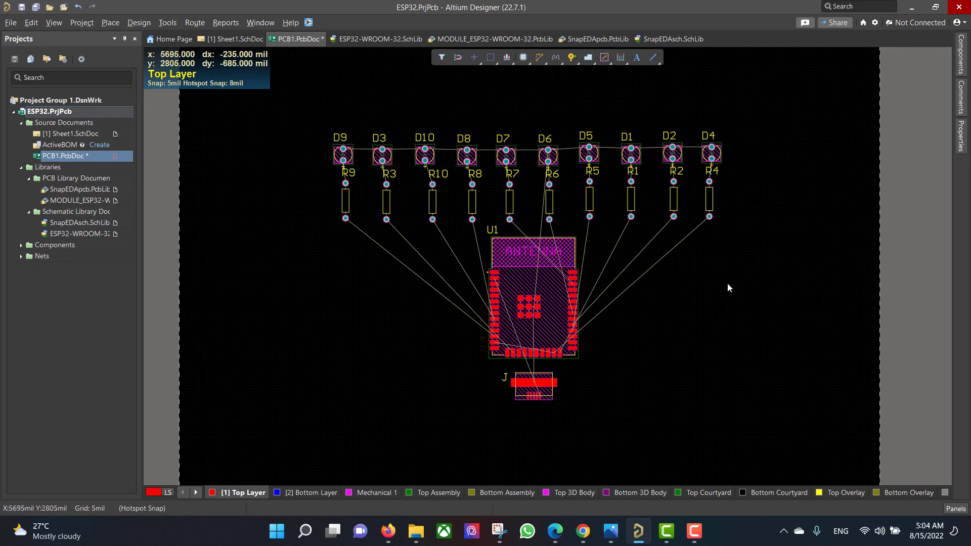
Step: Draw a T-shaped outline on Mechanical 1 around the LED rows, U1 and connector J
click(154, 493)
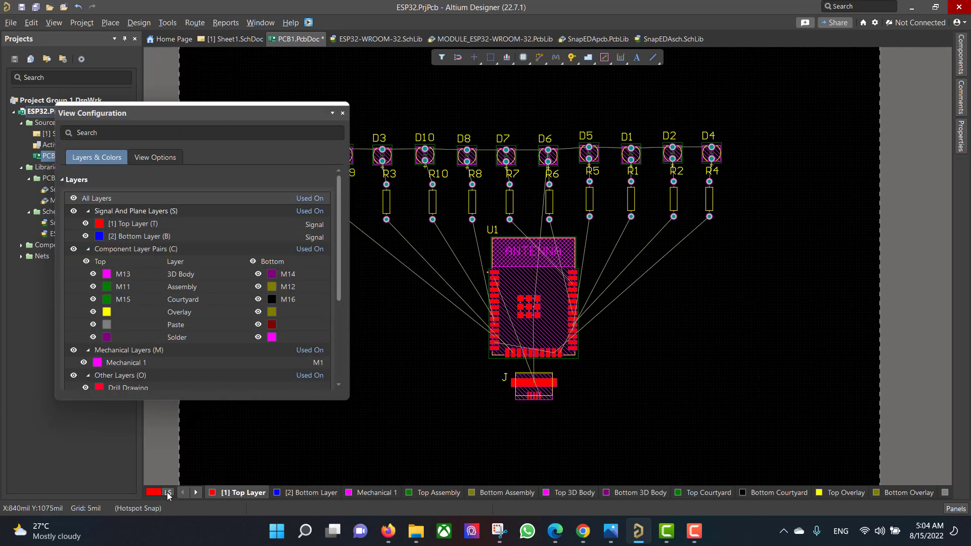
click(377, 493)
click(340, 113)
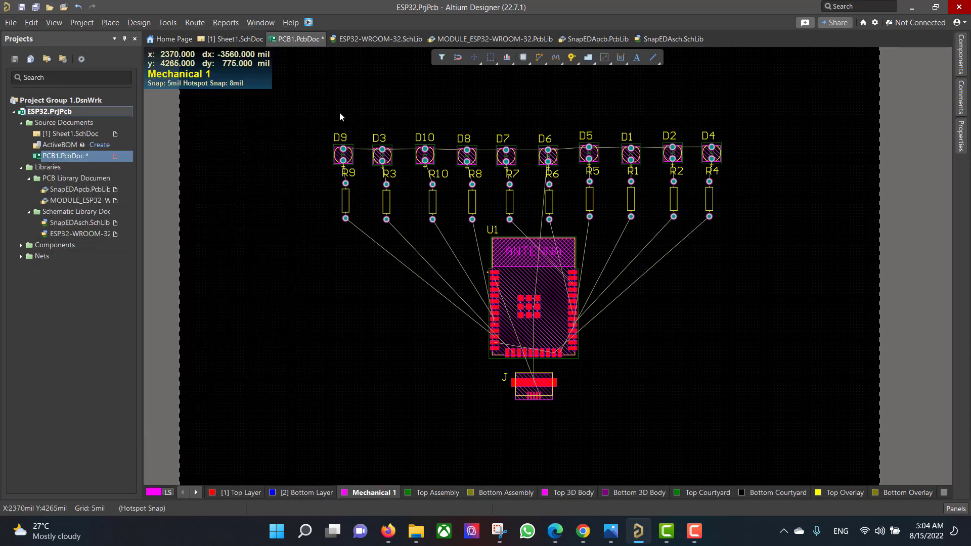
click(655, 59)
click(327, 125)
click(726, 124)
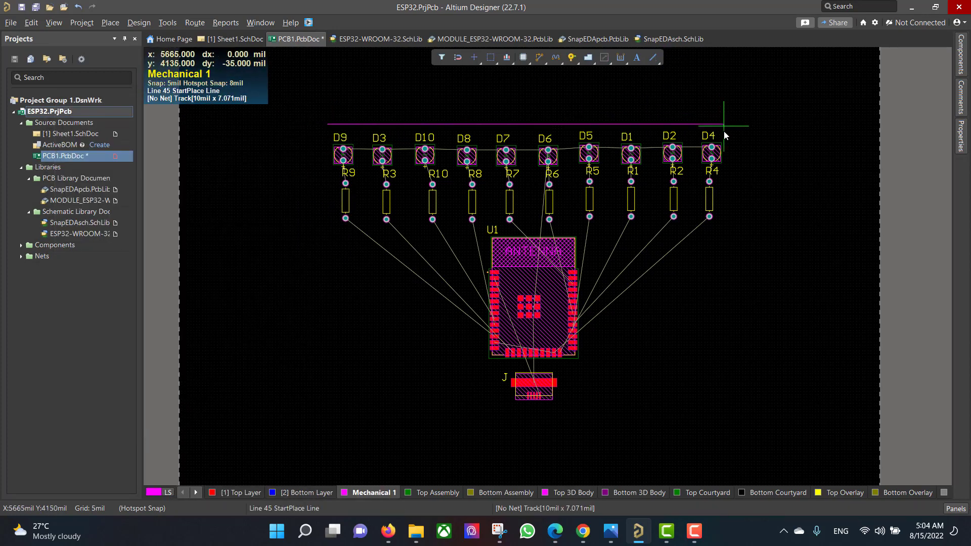
click(715, 242)
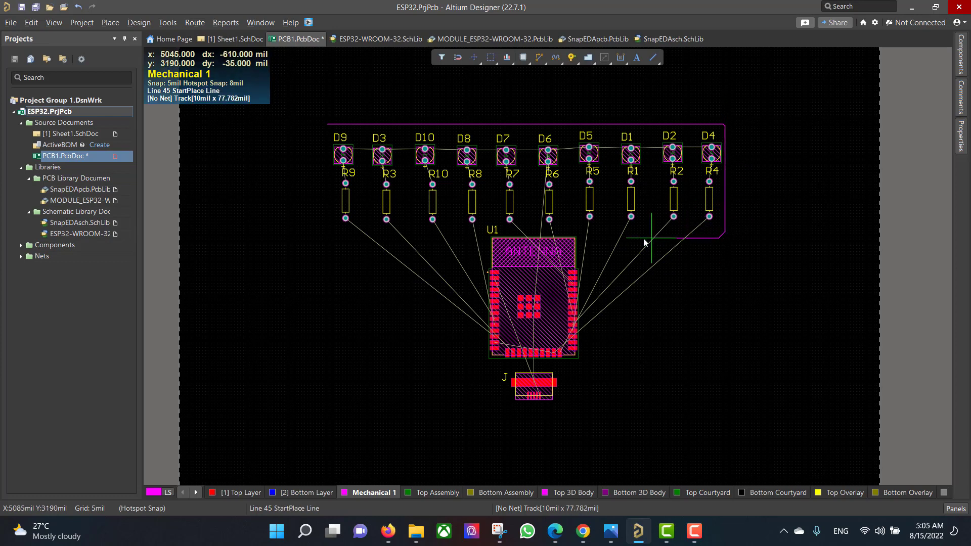
click(595, 243)
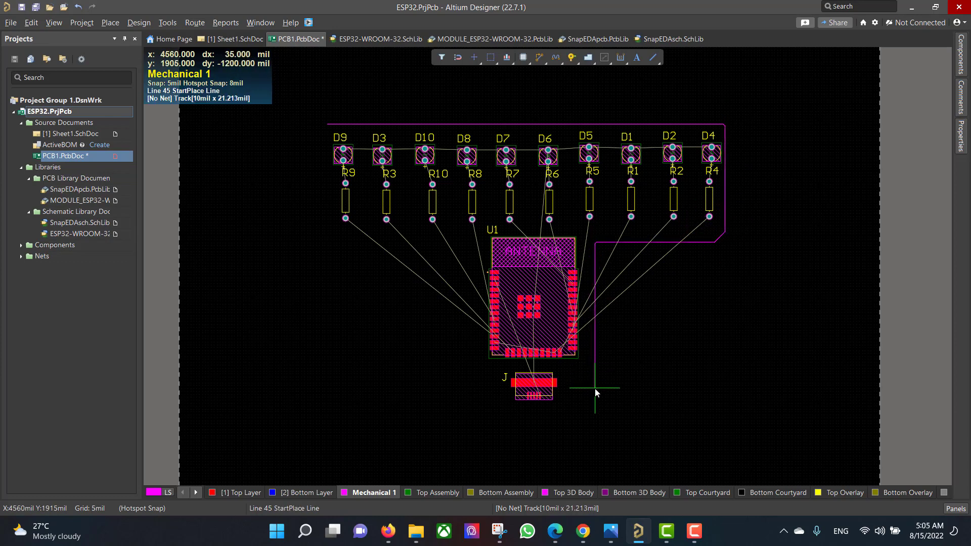
click(582, 405)
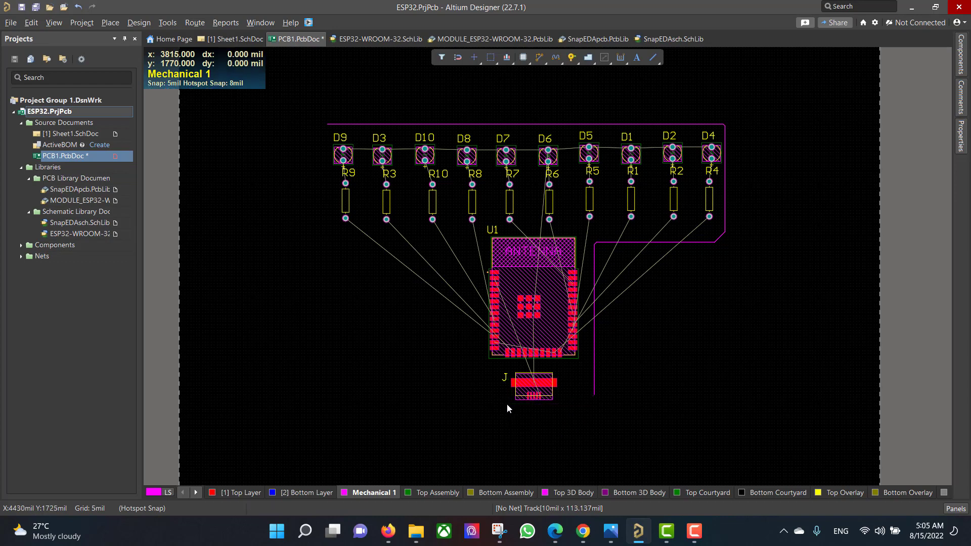
click(476, 241)
click(327, 243)
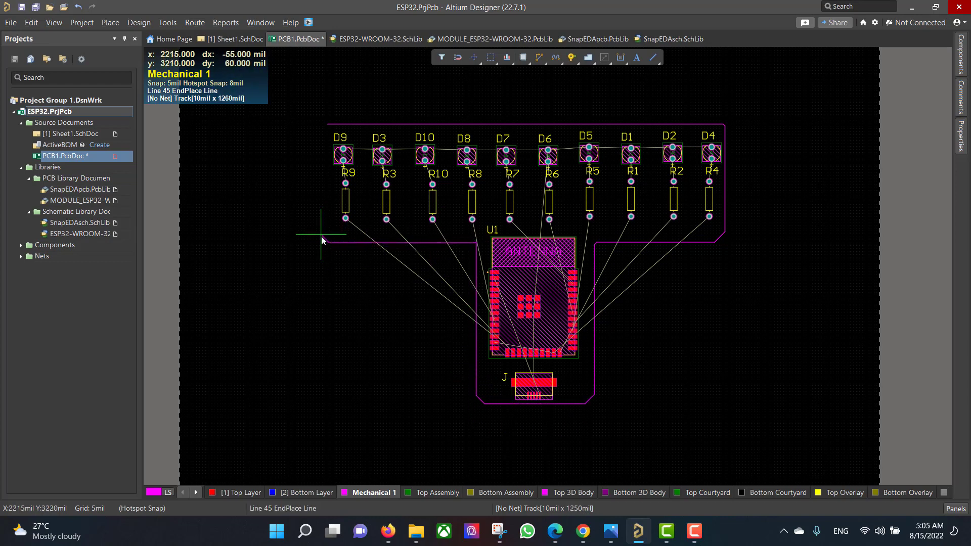
ctrl+scroll(327, 123, up, 1)
click(327, 124)
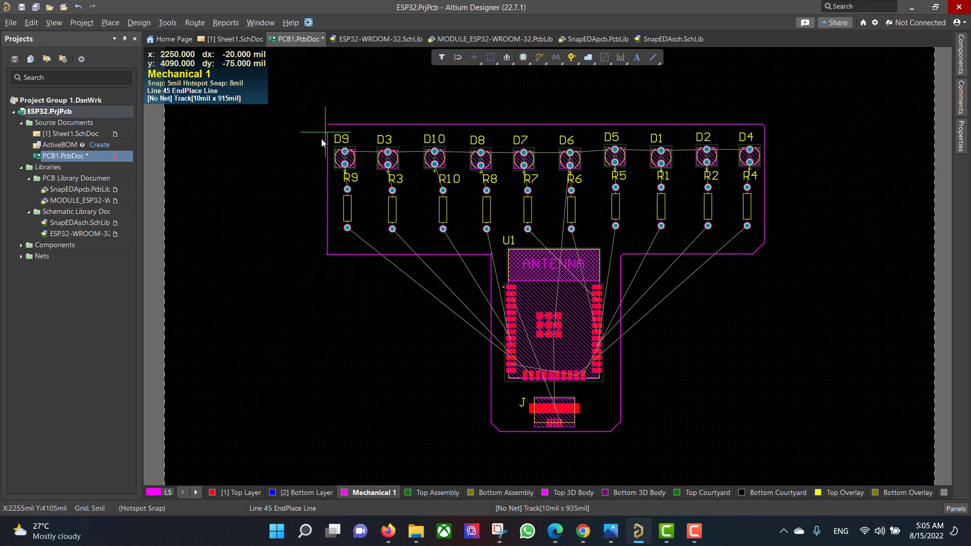
right_click(335, 106)
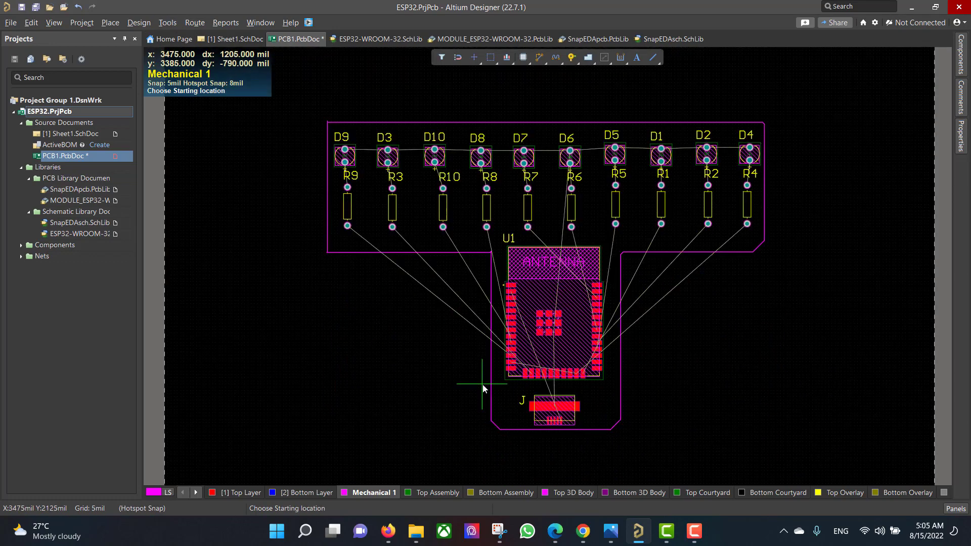
Step: Attempt to define the board shape from the outline by its external edges
scroll(483, 389, down, 1)
right_click(483, 389)
click(195, 23)
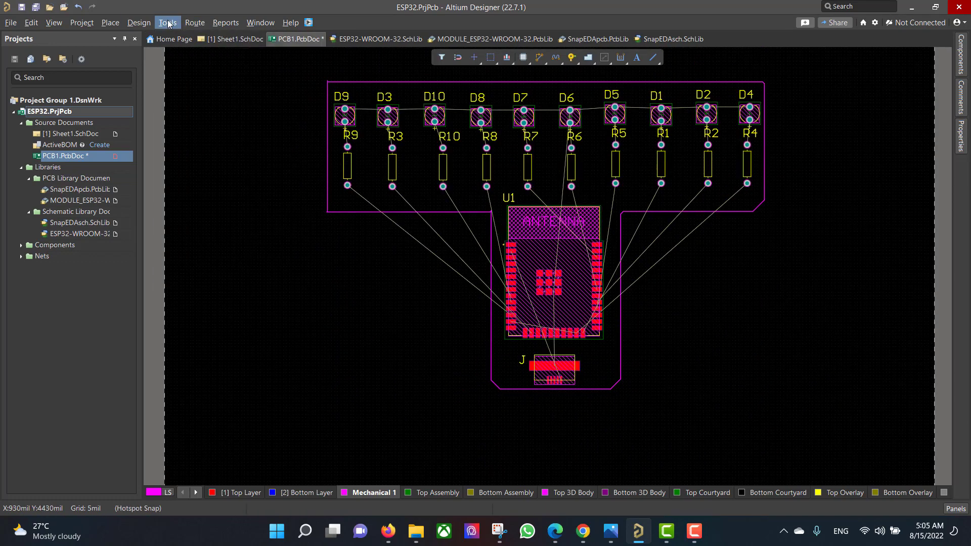
mouse_move(140, 24)
click(324, 100)
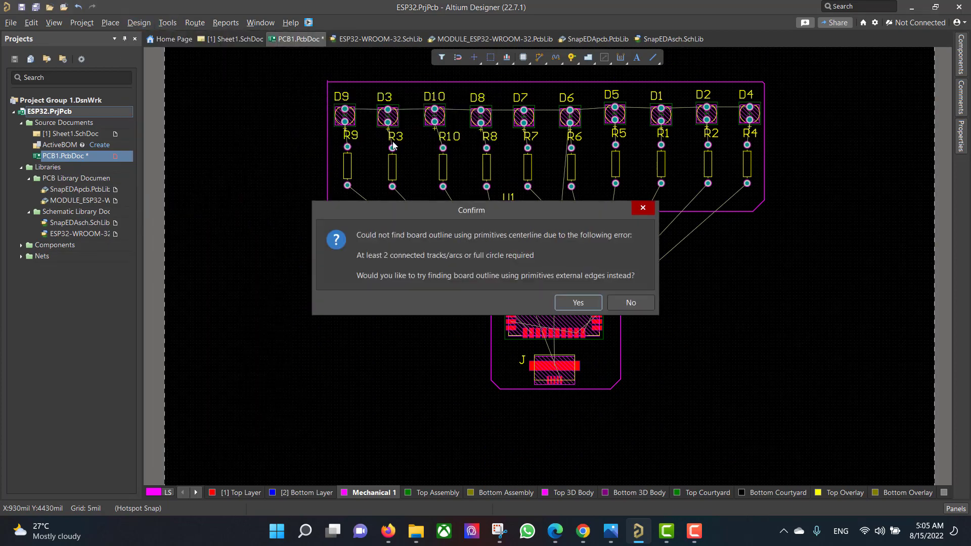
click(580, 303)
Step: Select the T outline and redefine the board shape from the selected objects
drag(306, 62, 828, 416)
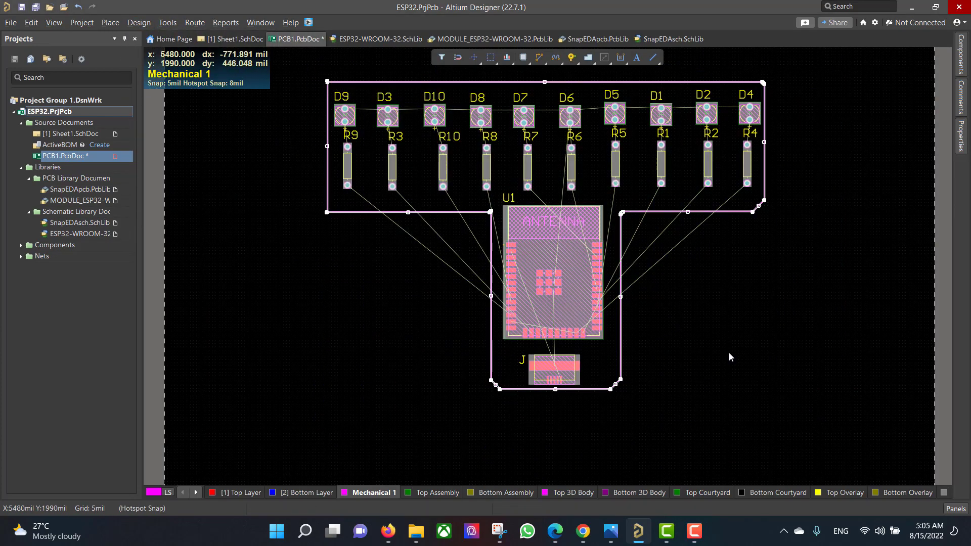
click(172, 24)
click(138, 22)
mouse_move(134, 98)
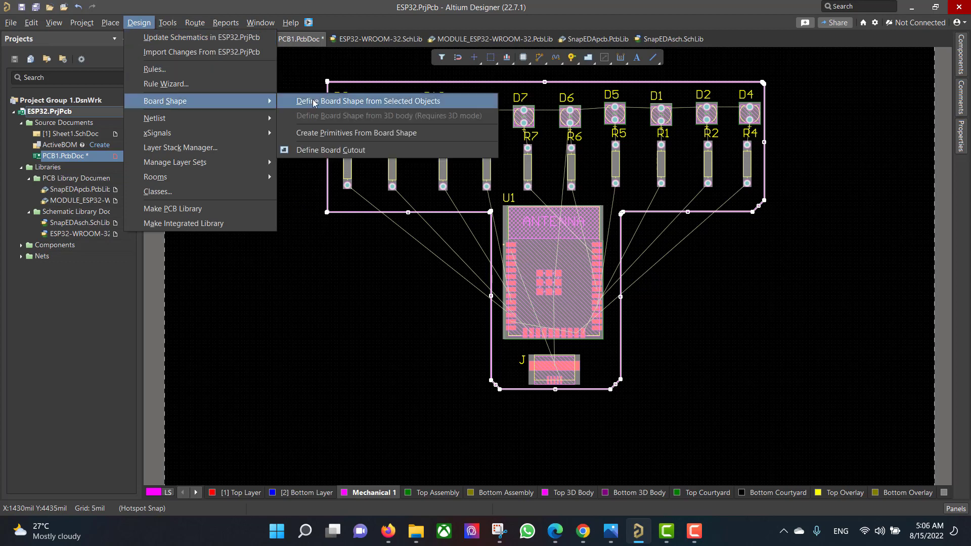
click(336, 99)
click(630, 302)
ctrl+scroll(601, 226, down, 1)
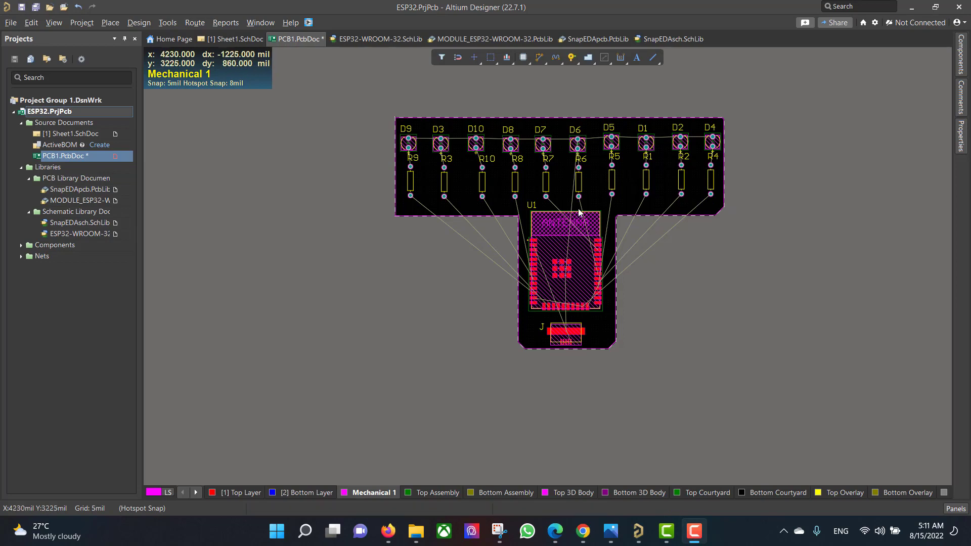
click(193, 21)
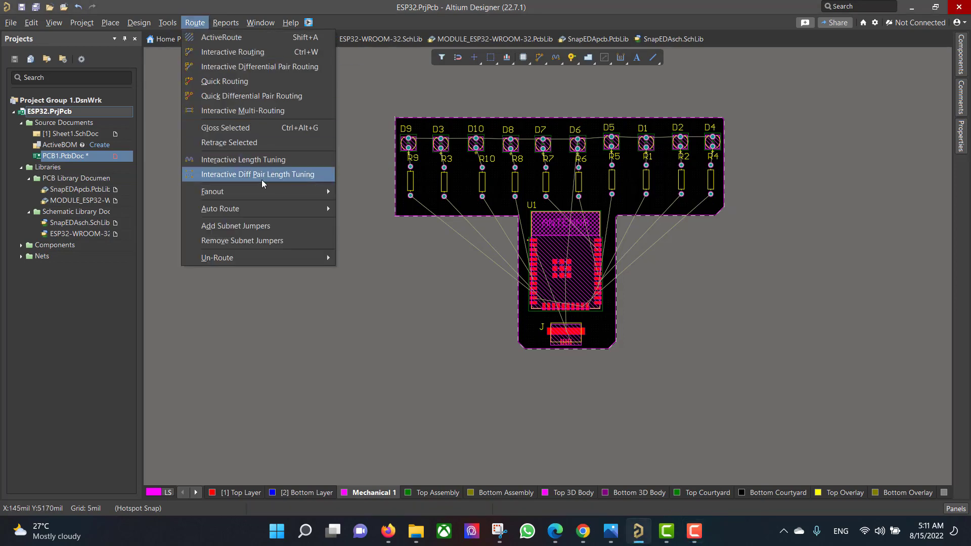
Step: Auto-route all 33 board connections with Route All
mouse_move(261, 209)
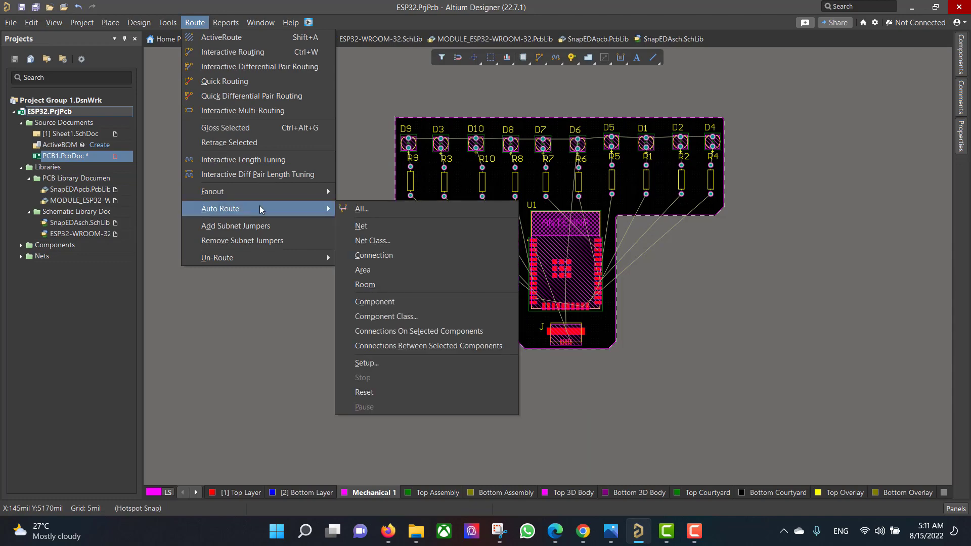
click(421, 209)
click(593, 465)
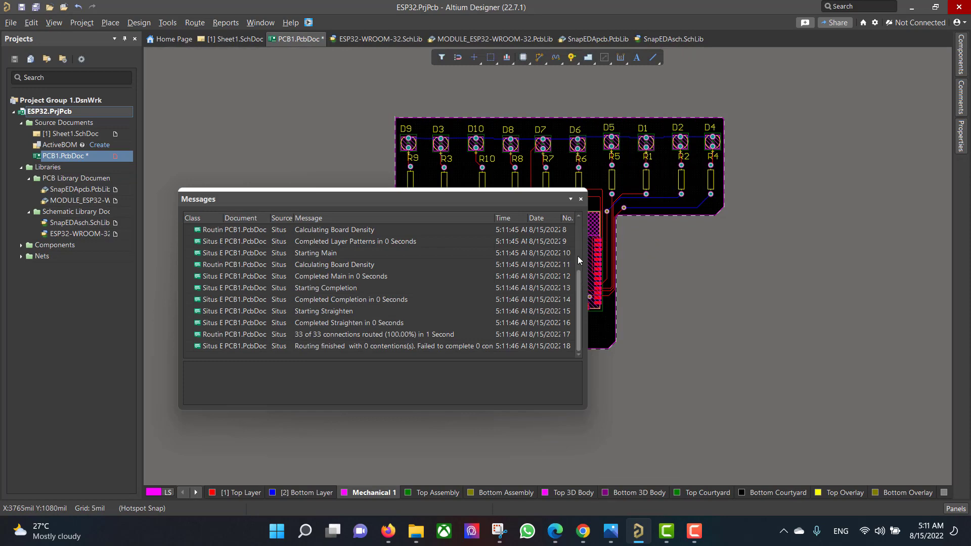
click(581, 199)
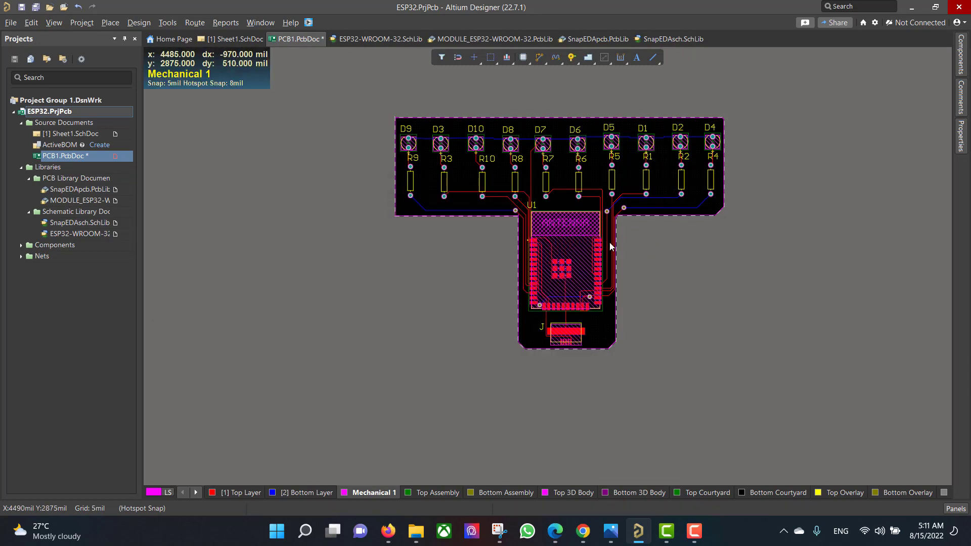
Step: Switch to 3D view and orbit the T-shaped board to face it squarely
key(3)
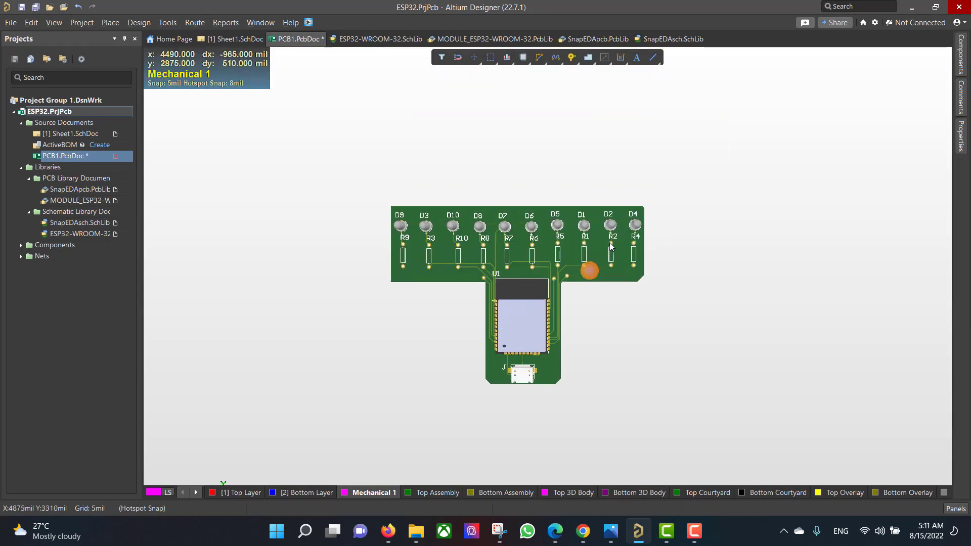
right_drag(506, 307, 549, 278)
shift+right_drag(600, 241, 553, 238)
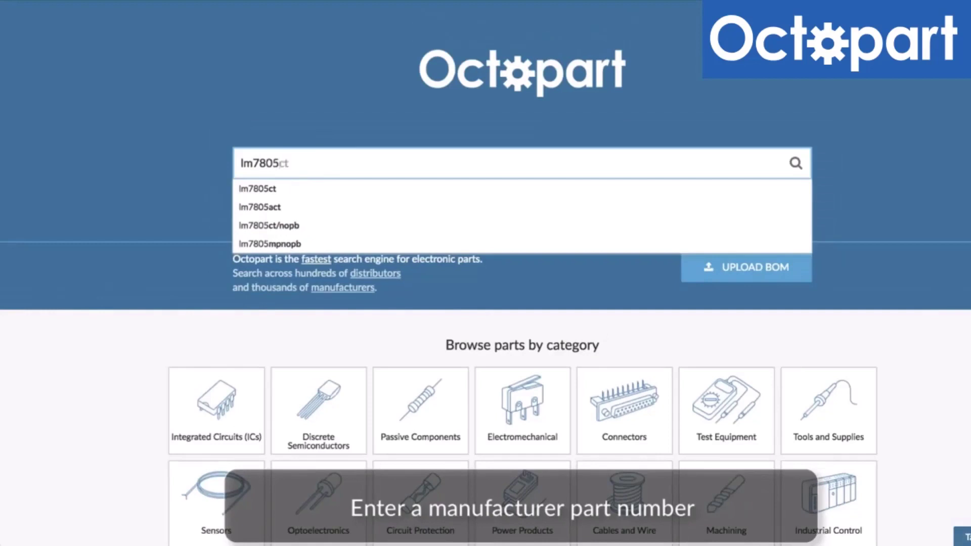
Step: Accept the lm7805ct autocomplete suggestion and run the Octopart search
key(Down)
key(Return)
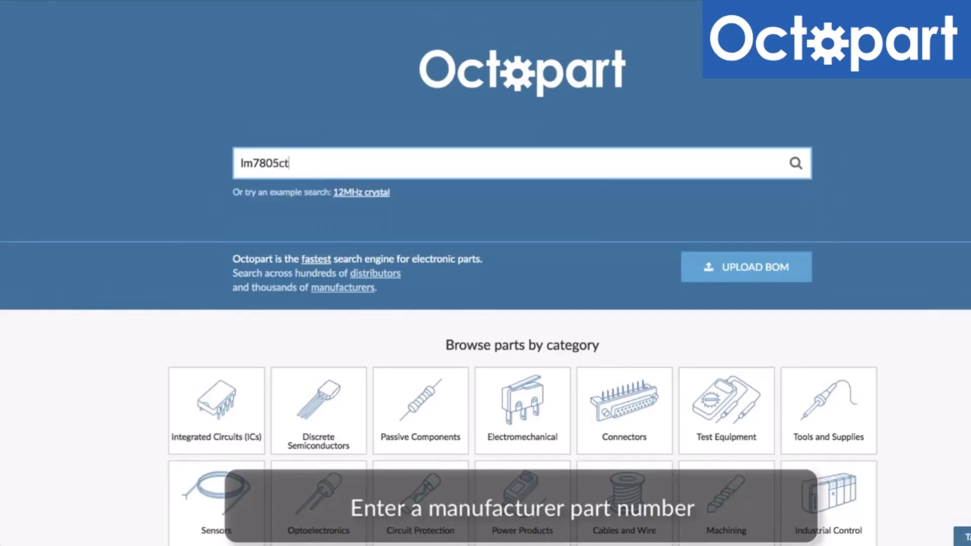
key(Return)
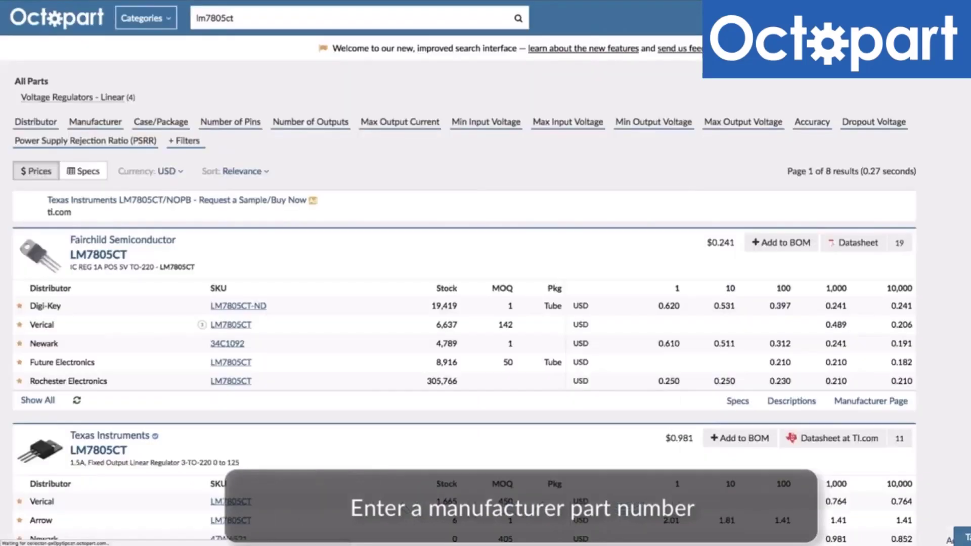